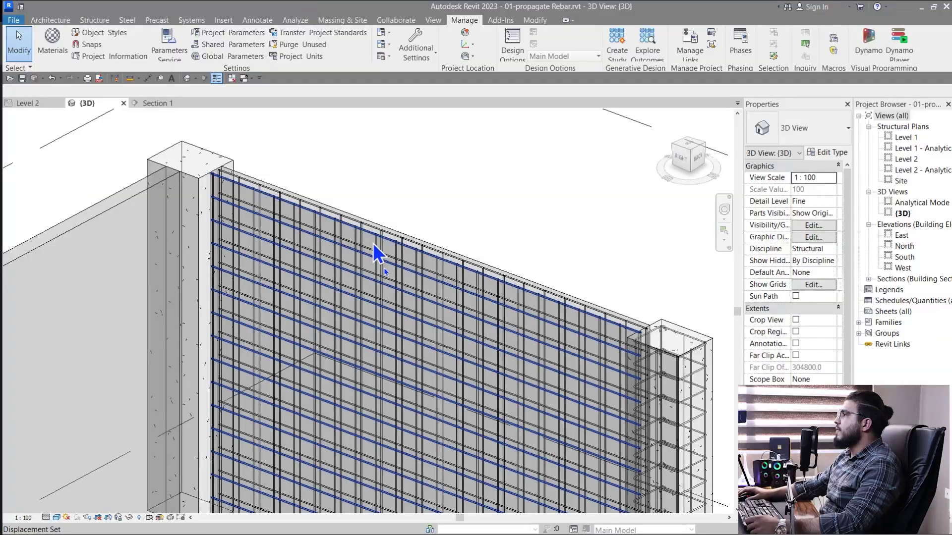
- Examine the rebar already modelled in the back wall and its end column in the 3D view
scroll(546, 213, down, 5)
scroll(504, 307, up, 3)
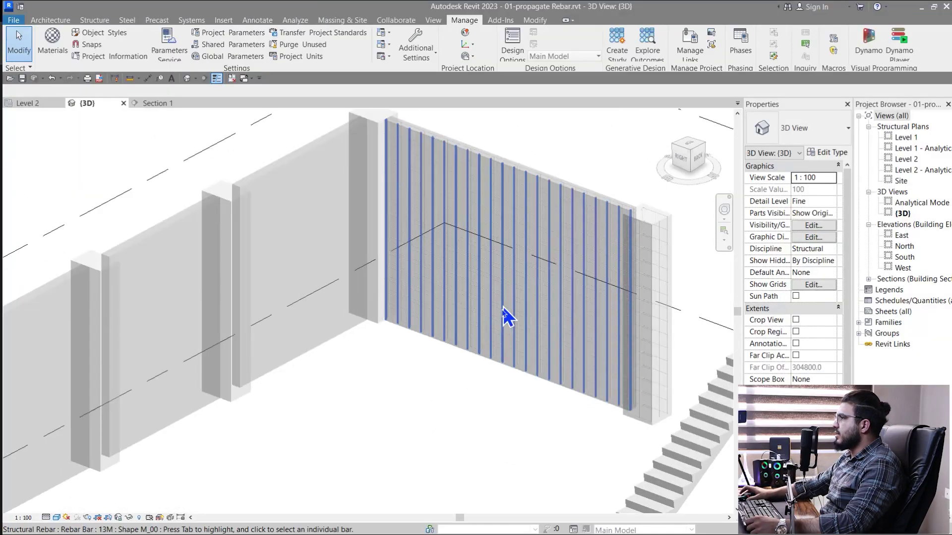
middle_drag(504, 306, 373, 426)
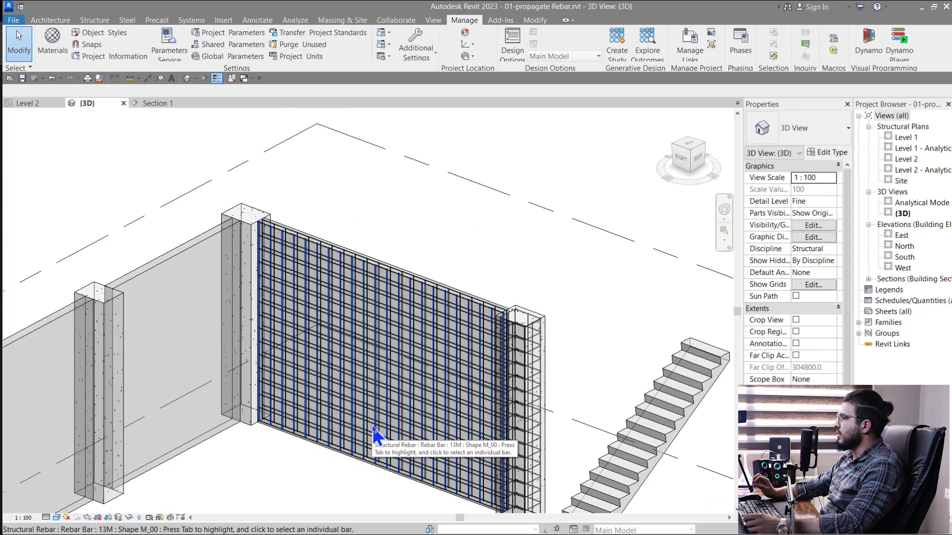
scroll(397, 397, down, 4)
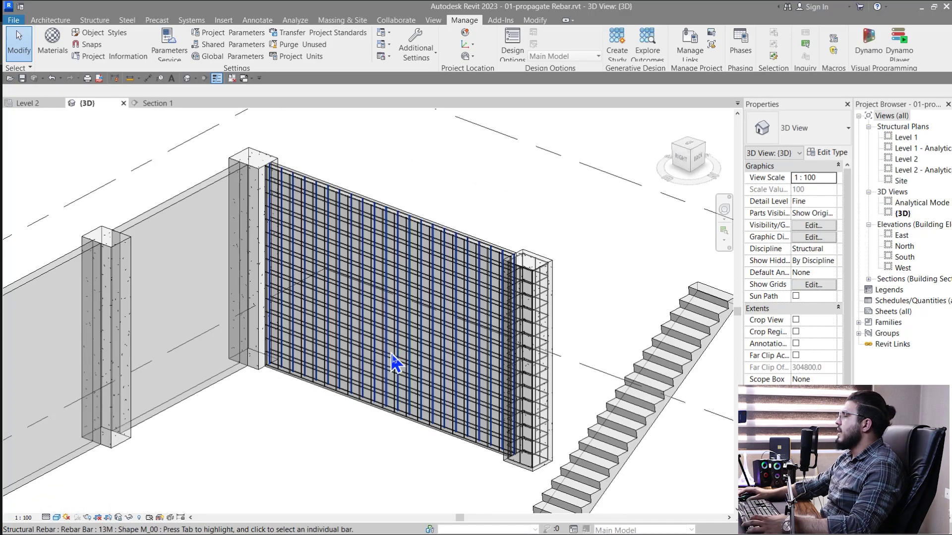
scroll(486, 434, up, 3)
scroll(416, 425, down, 3)
scroll(312, 440, up, 2)
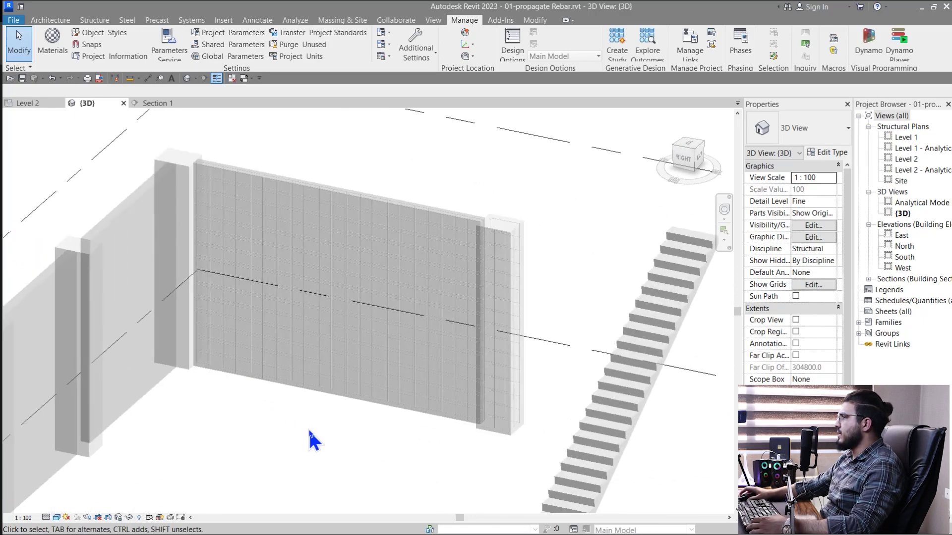
middle_drag(313, 440, 381, 506)
scroll(414, 269, up, 5)
middle_drag(512, 322, 490, 307)
scroll(489, 306, down, 4)
scroll(437, 387, up, 1)
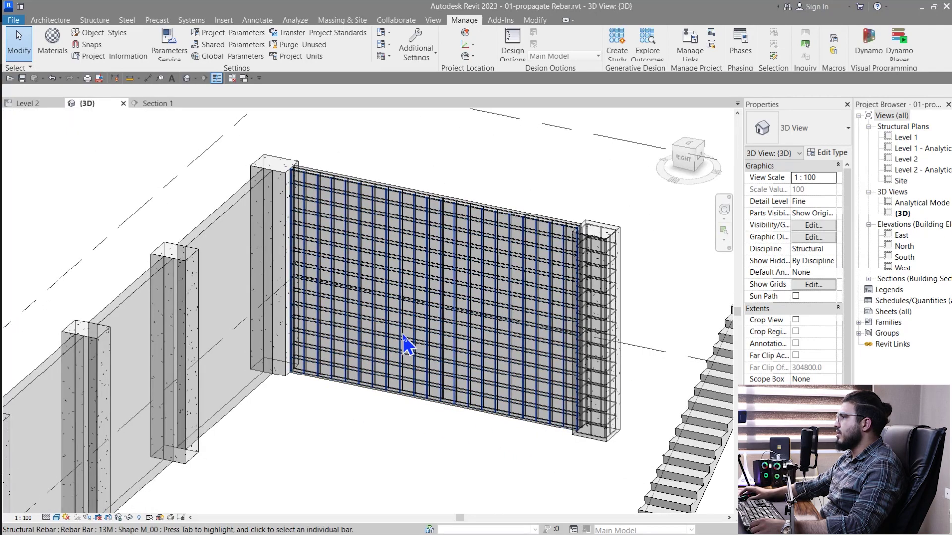
- Select all rebar hosted by the reinforced back wall
scroll(403, 336, up, 3)
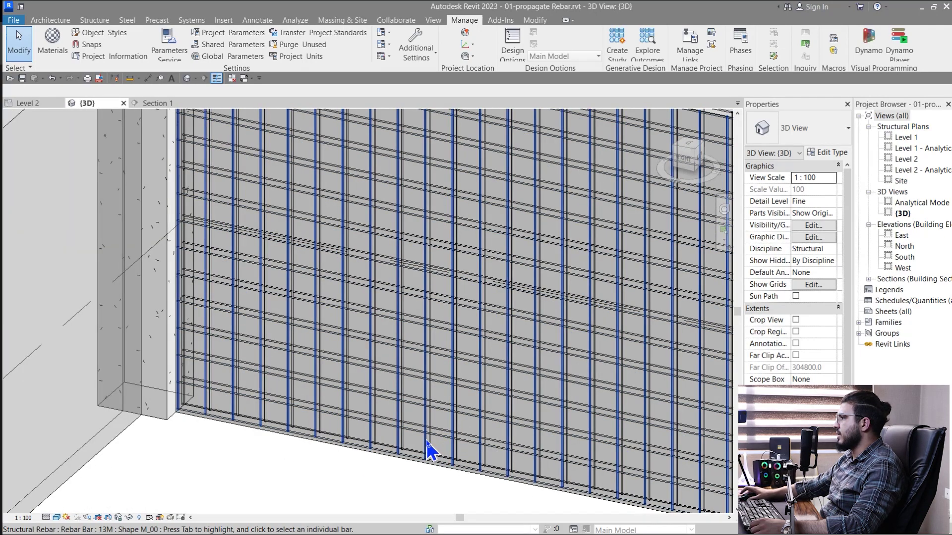
right_click(427, 441)
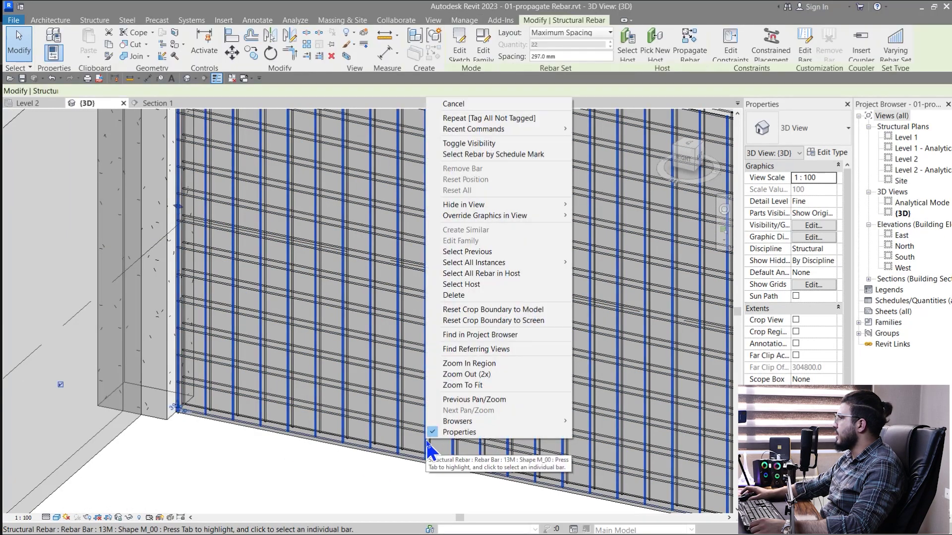
click(553, 272)
scroll(527, 342, down, 5)
middle_drag(563, 328, 519, 336)
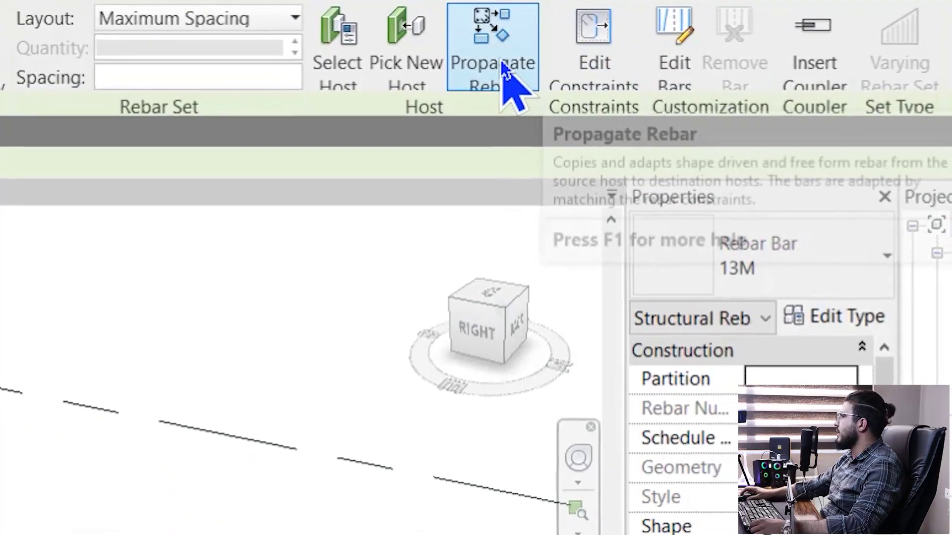
- Start Propagate Rebar for the selected wall bars and set the alignment to Align By Host
click(690, 44)
scroll(469, 257, down, 4)
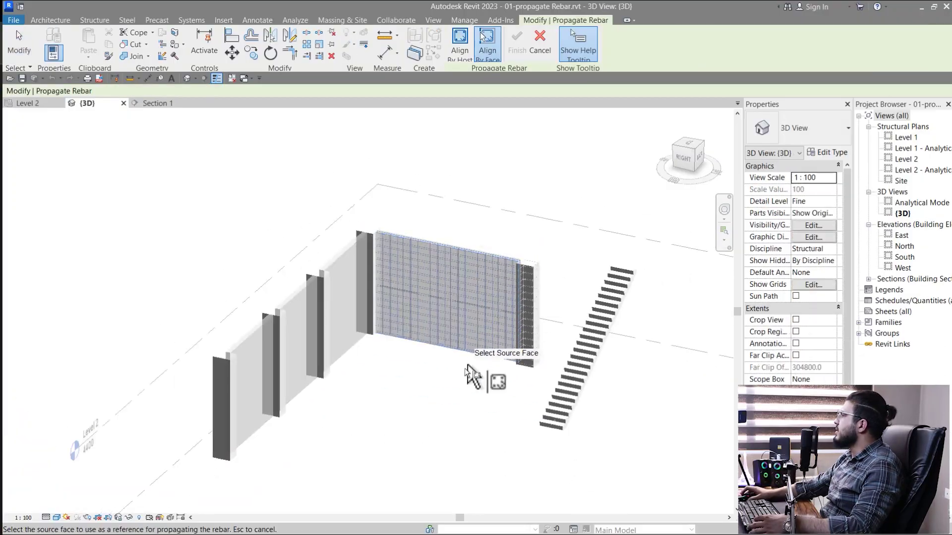
shift+middle_drag(472, 378, 642, 231)
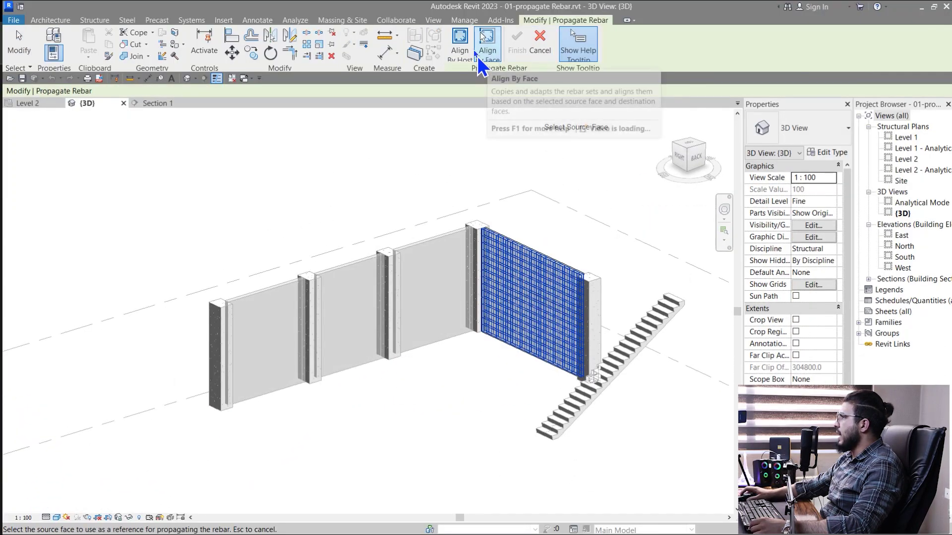
click(460, 45)
click(593, 331)
scroll(471, 208, up, 2)
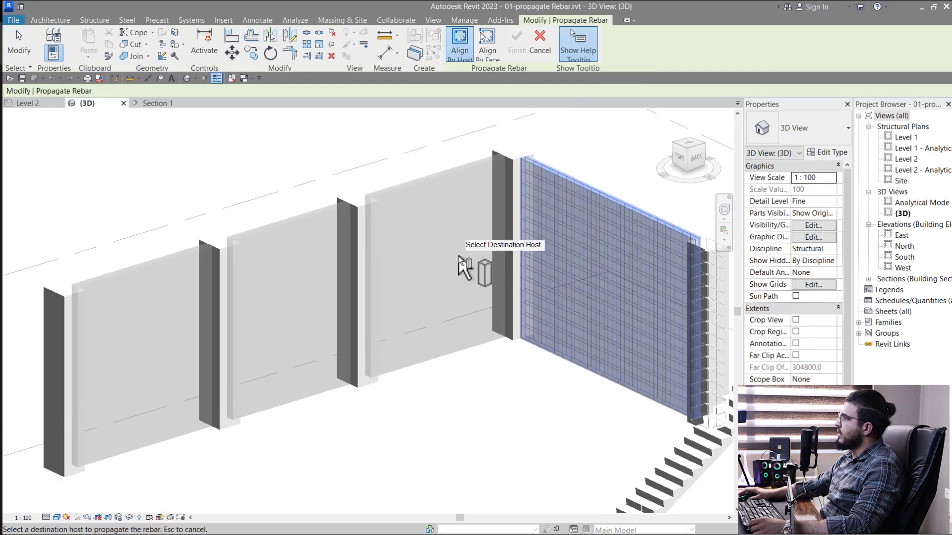
- Pick the three unreinforced walls between the side columns as destination hosts and finish the rebar propagation
scroll(436, 198, down, 3)
scroll(416, 204, up, 5)
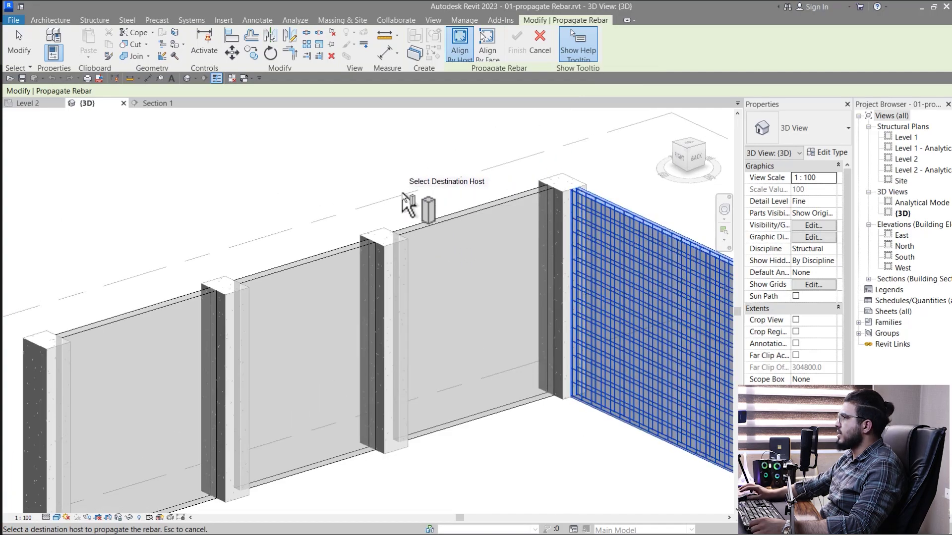
scroll(446, 199, down, 3)
scroll(491, 307, up, 4)
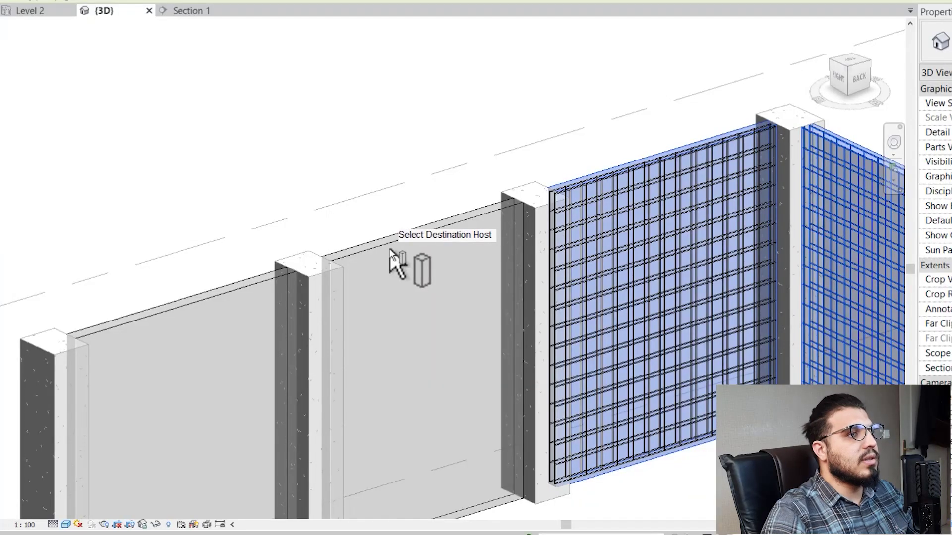
scroll(366, 344, down, 3)
scroll(254, 218, up, 4)
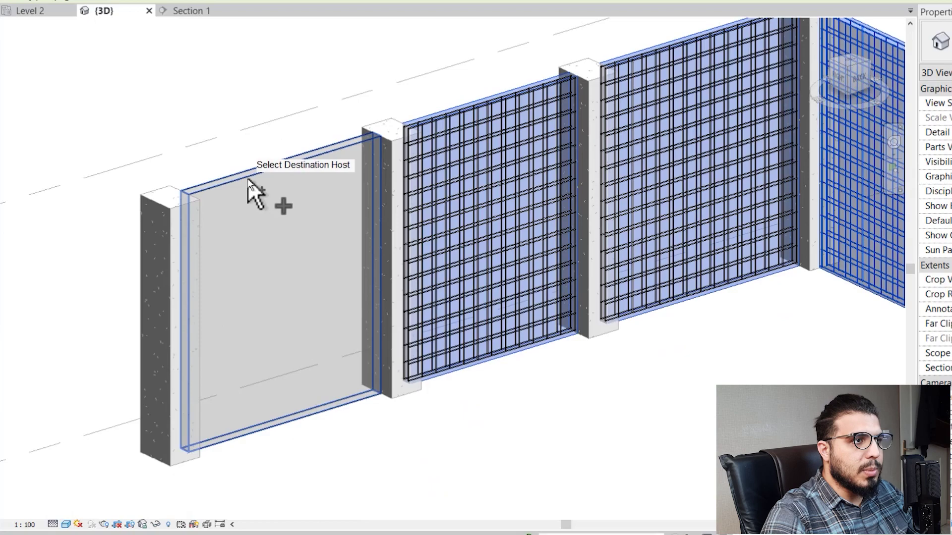
click(248, 179)
scroll(446, 377, down, 3)
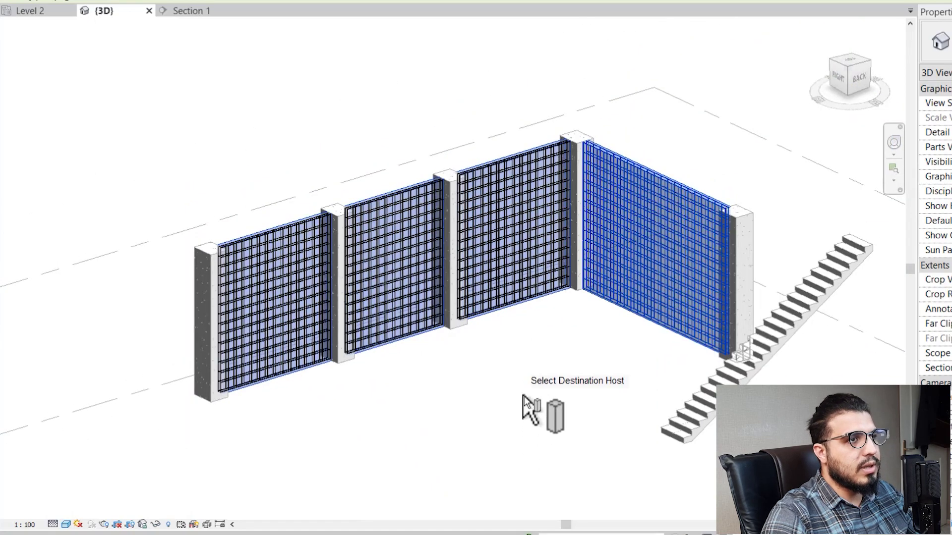
shift+middle_drag(524, 396, 496, 388)
scroll(494, 388, up, 3)
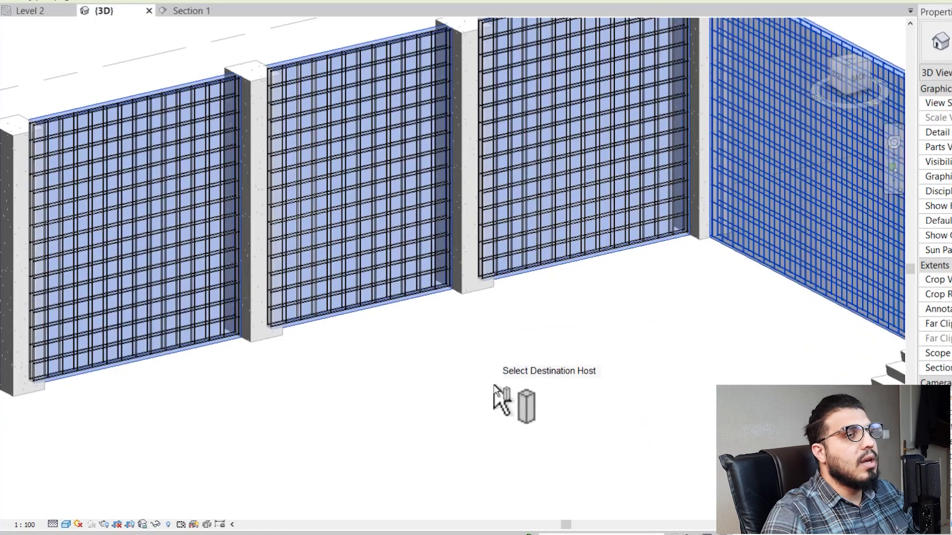
scroll(600, 326, down, 3)
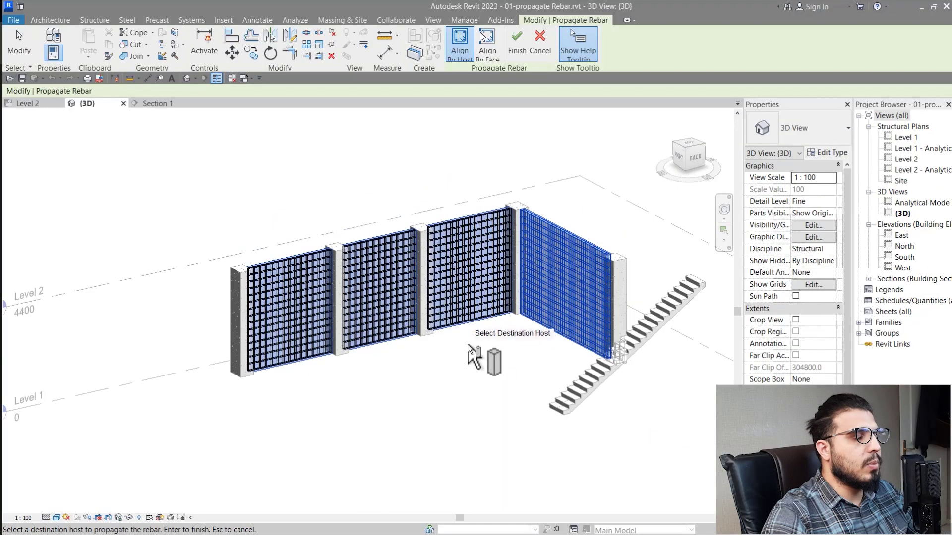
middle_drag(468, 344, 472, 385)
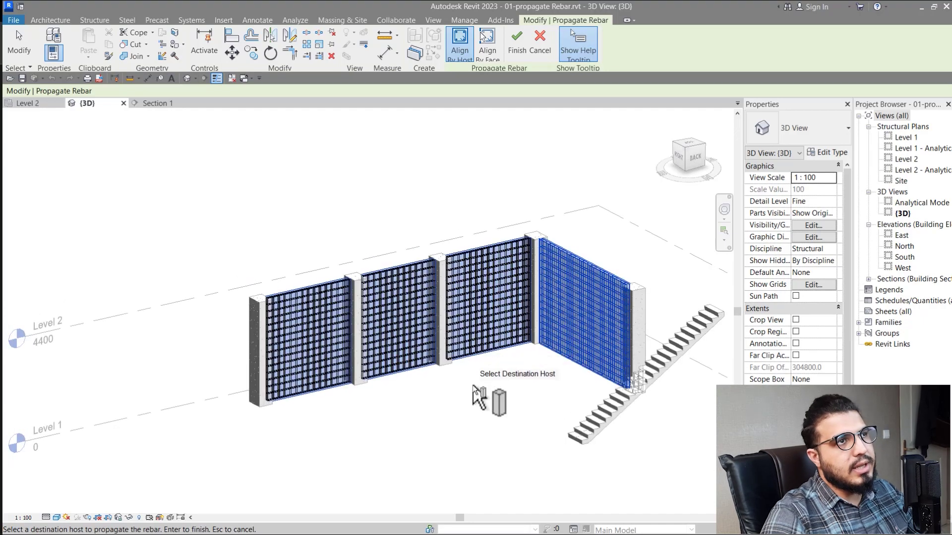
click(517, 50)
click(548, 313)
- Select all rebar hosted by the reinforced column at the free end of the back wall
scroll(528, 372, up, 5)
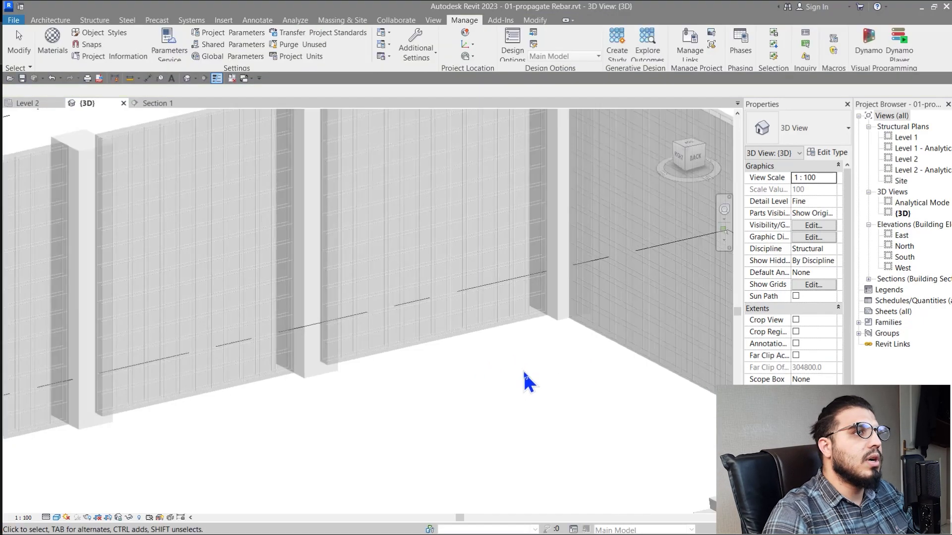
middle_drag(522, 371, 456, 419)
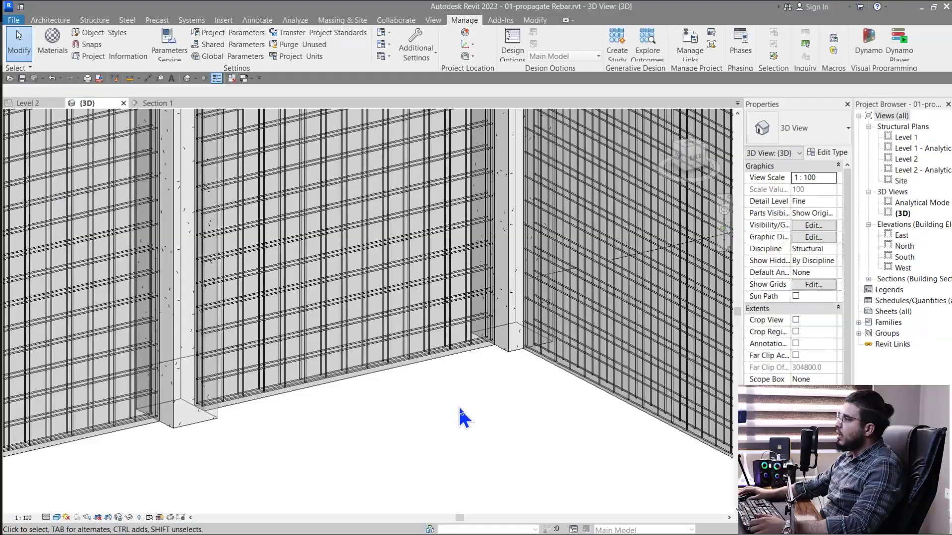
shift+middle_drag(459, 417, 480, 436)
scroll(408, 272, up, 6)
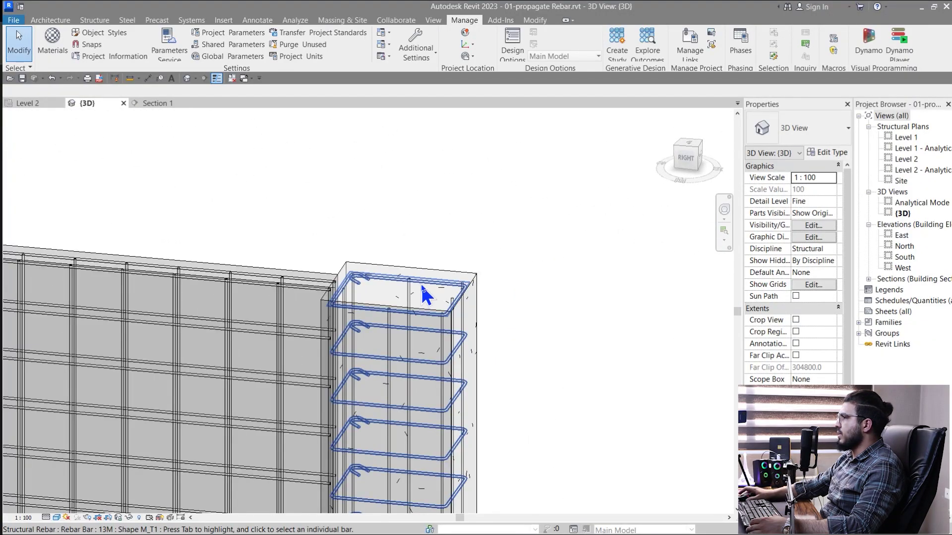
click(424, 295)
right_click(424, 295)
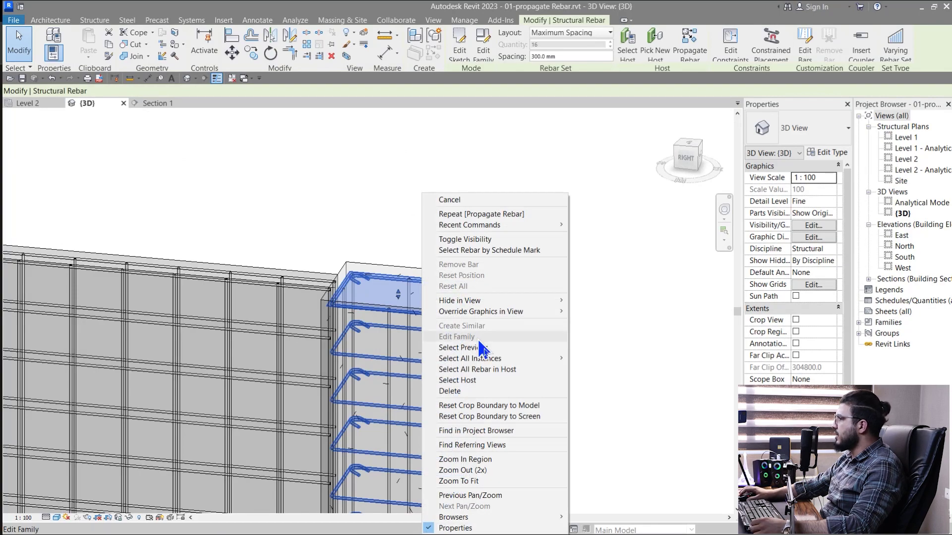
click(499, 370)
scroll(510, 376, down, 4)
scroll(435, 411, down, 2)
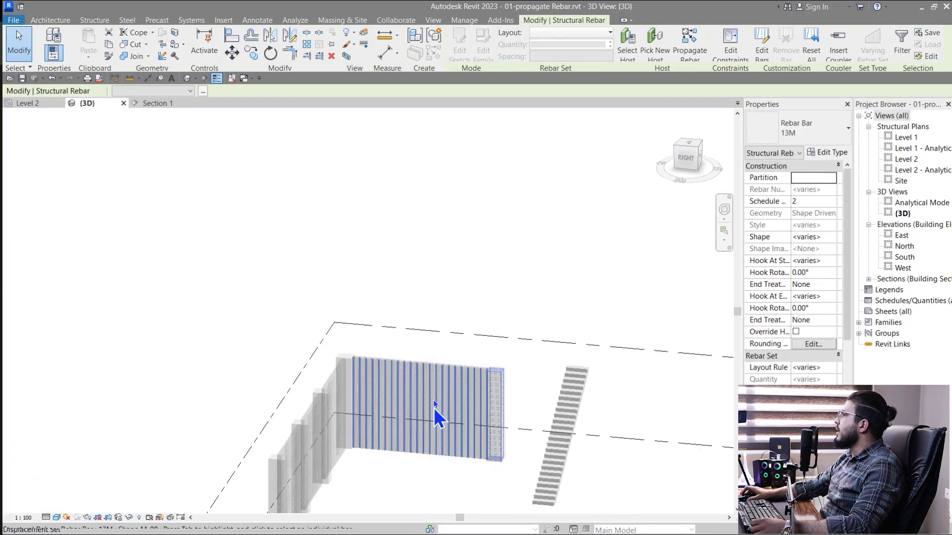
- Propagate the column rebar with Align By Host to the corner column and the three other side columns, and finish
middle_drag(435, 412, 451, 336)
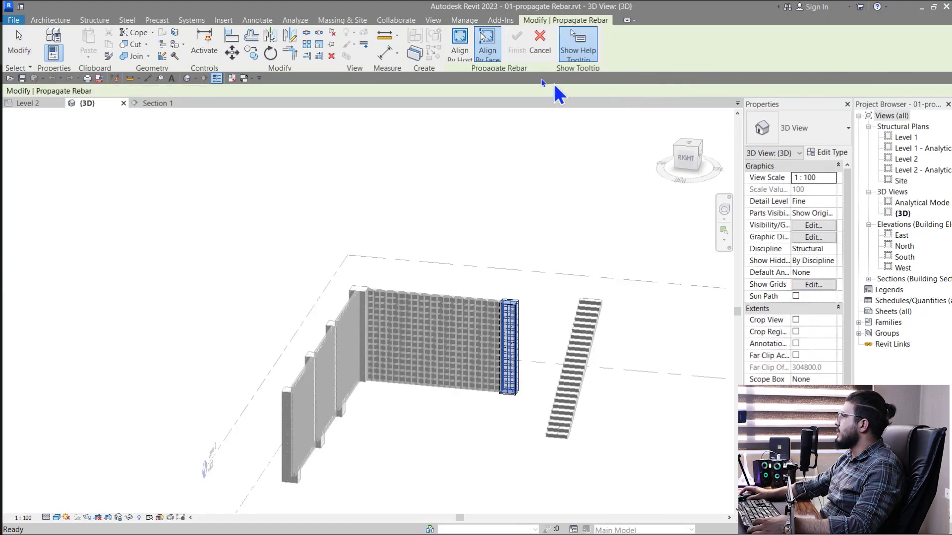
shift+middle_drag(482, 127, 484, 149)
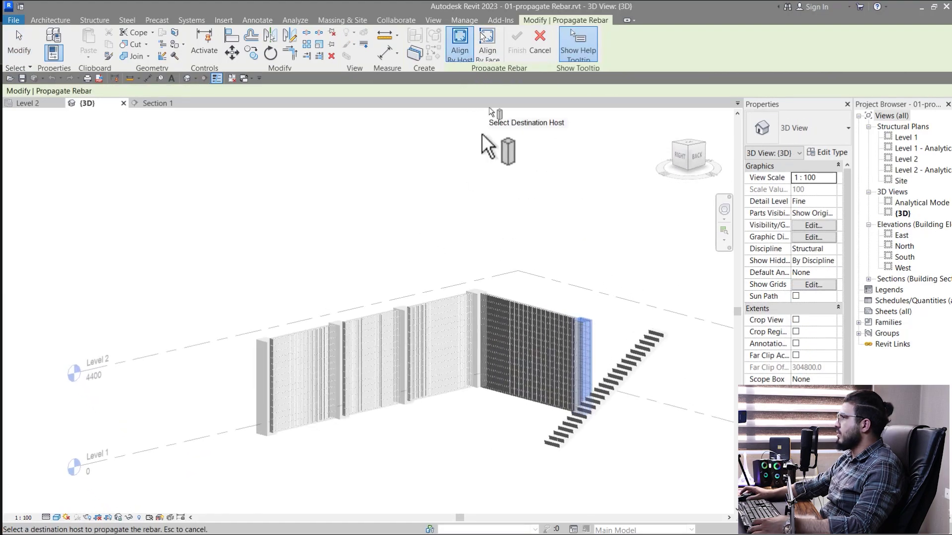
scroll(484, 298, up, 5)
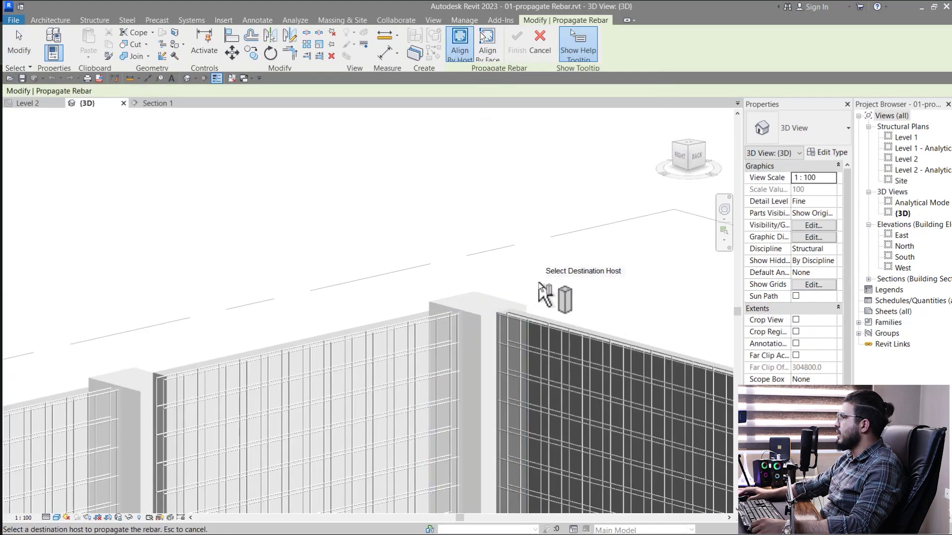
click(518, 204)
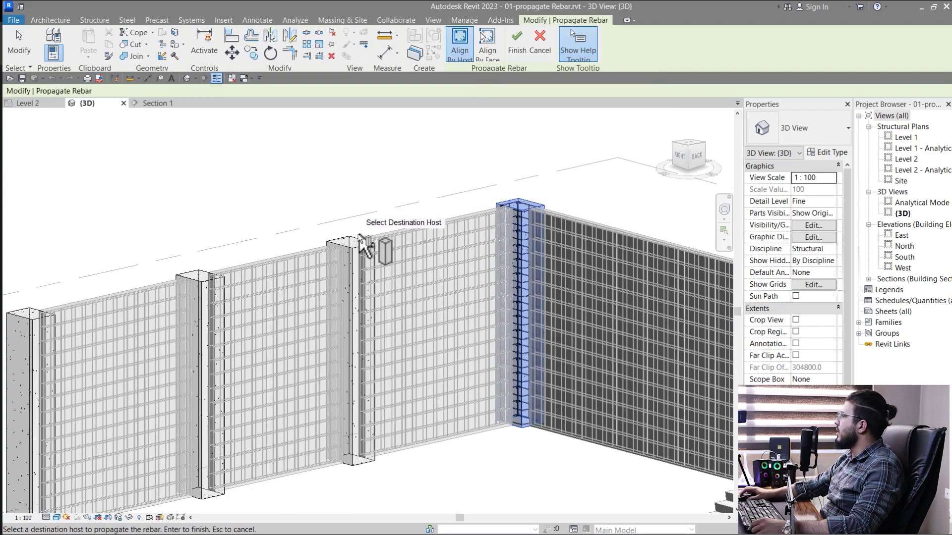
click(343, 248)
click(213, 283)
middle_drag(60, 317, 203, 251)
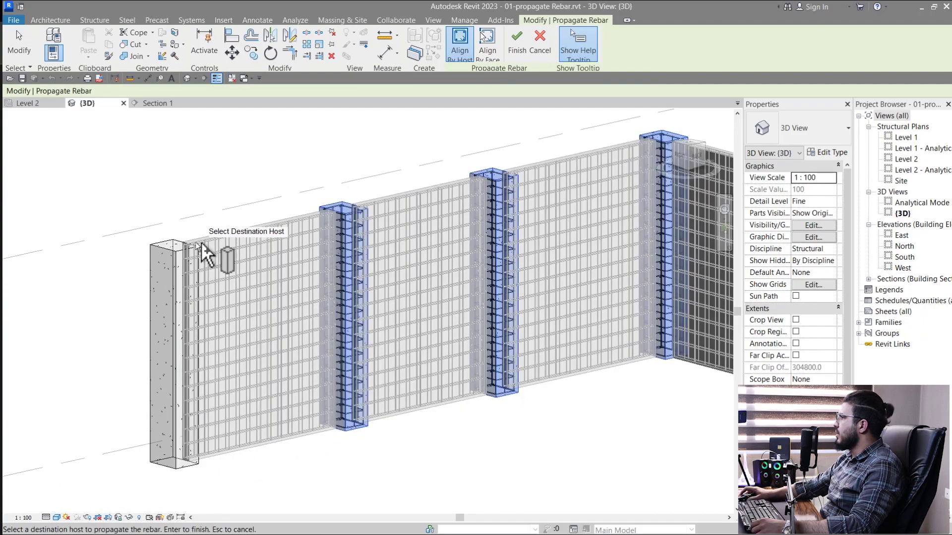
click(174, 255)
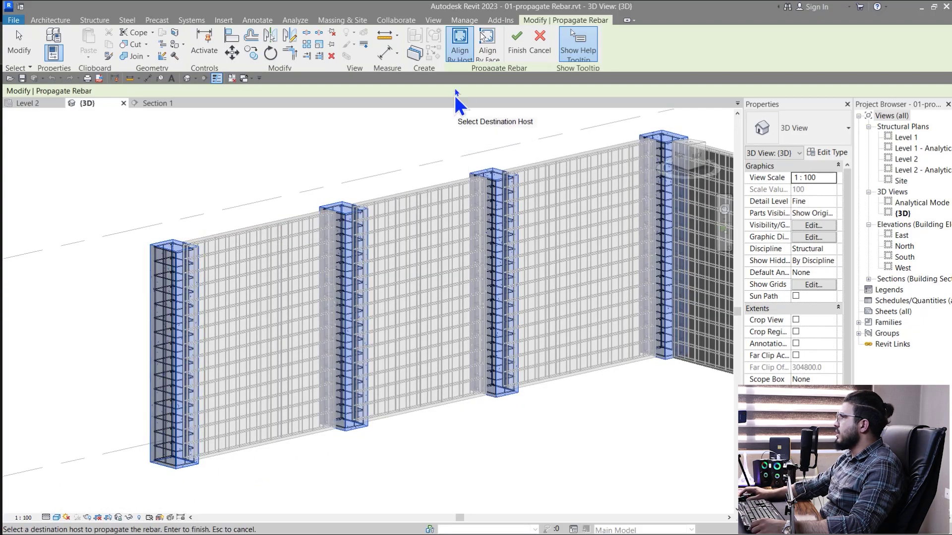
click(518, 50)
- Change the outermost side column to the 300 x 450mm concrete rectangular column type
scroll(334, 308, down, 4)
scroll(313, 252, up, 8)
scroll(322, 218, up, 2)
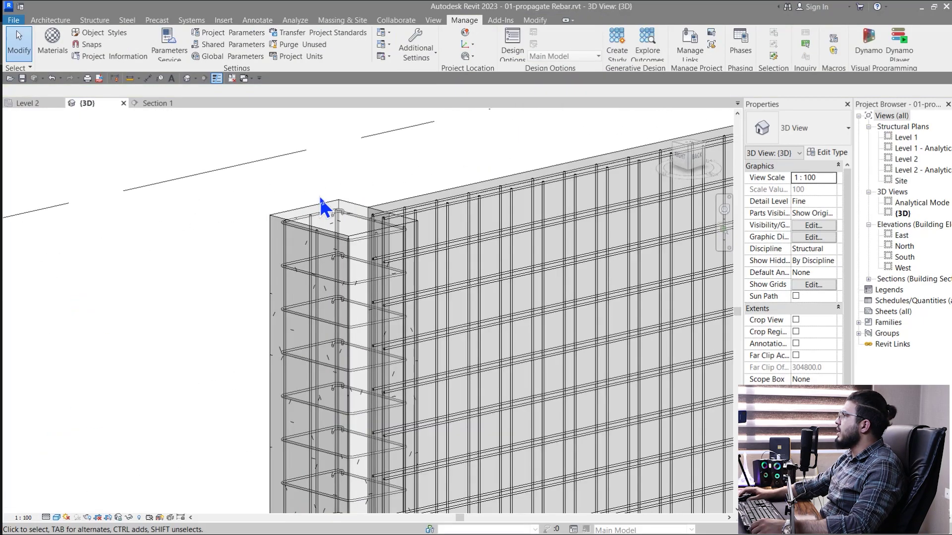
click(325, 213)
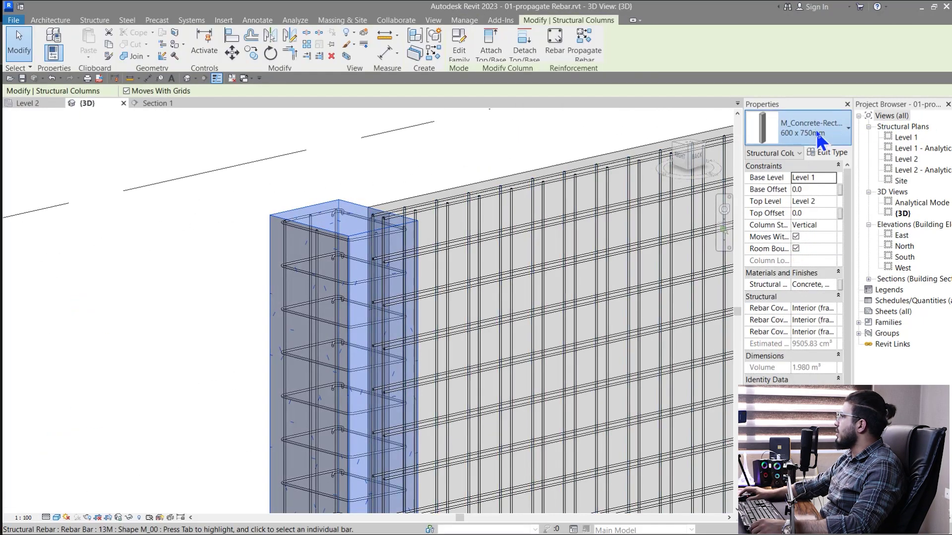
click(818, 139)
click(788, 185)
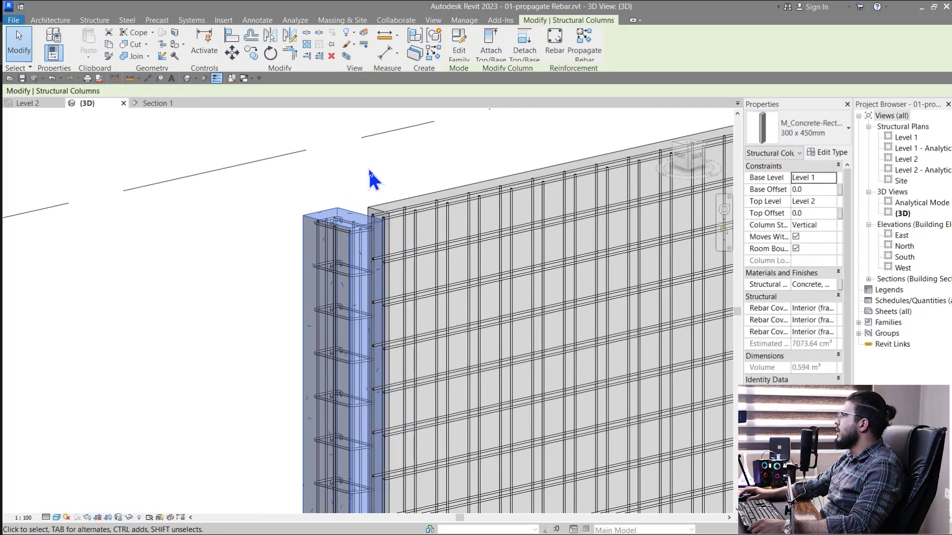
click(346, 180)
scroll(346, 180, down, 4)
middle_drag(347, 180, 542, 338)
scroll(318, 355, up, 5)
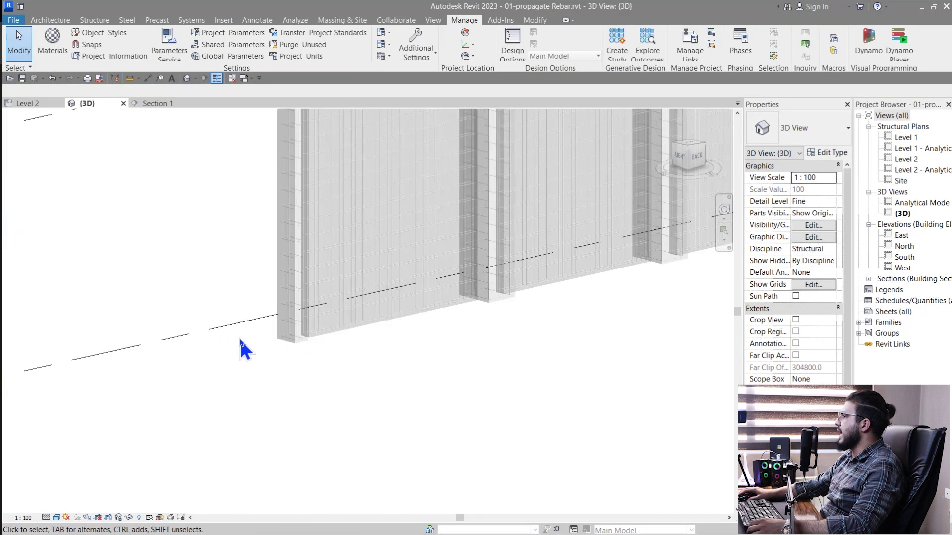
scroll(423, 361, down, 8)
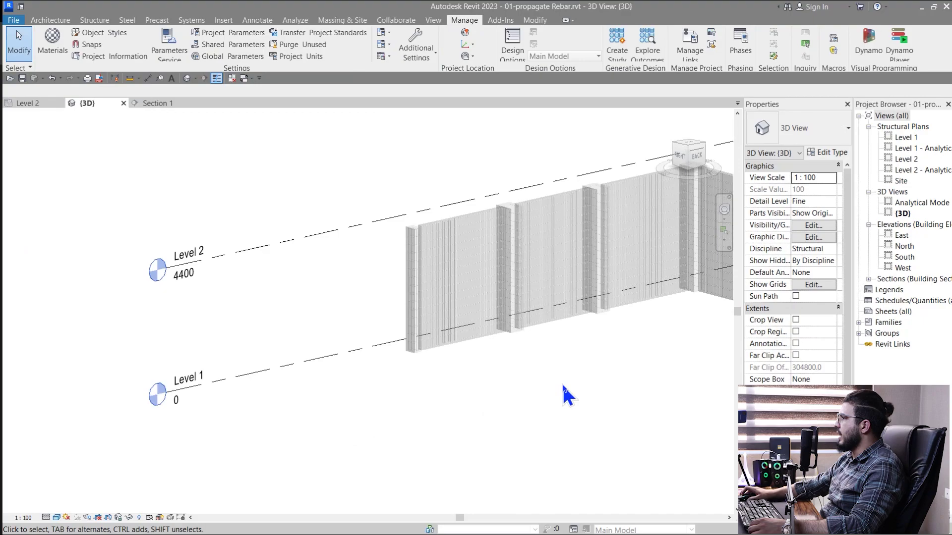
shift+middle_drag(563, 393, 430, 355)
scroll(430, 358, down, 3)
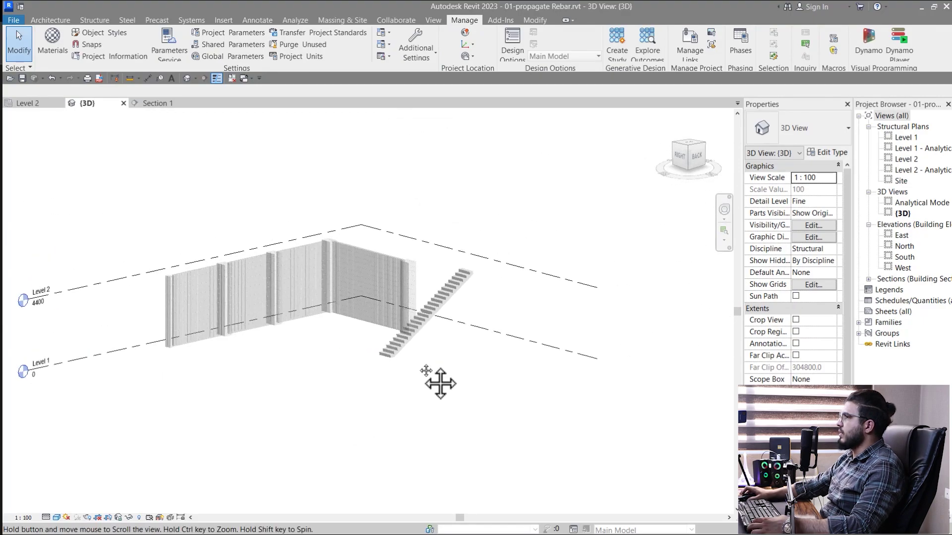
- Examine the cast-in-place stair and the single bent rebar in its lowest steps in the 3D view
scroll(436, 280, up, 3)
scroll(442, 283, up, 2)
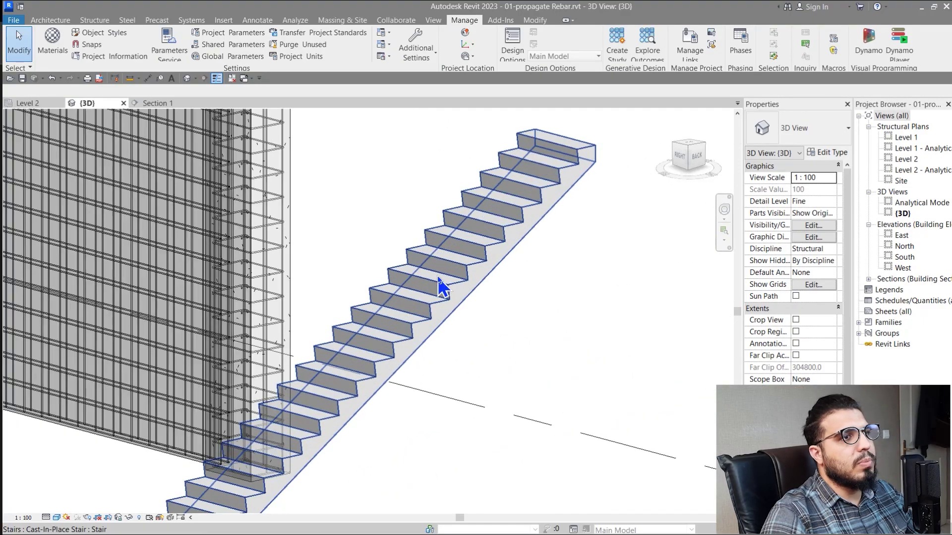
click(438, 283)
scroll(437, 283, down, 2)
shift+middle_drag(437, 282, 574, 395)
scroll(346, 357, up, 5)
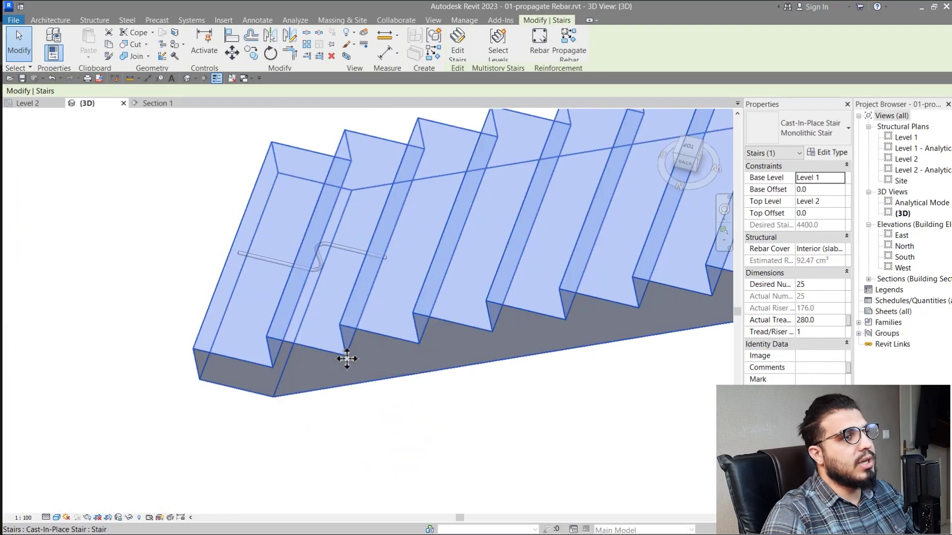
key(Escape)
scroll(396, 397, down, 3)
scroll(329, 344, up, 5)
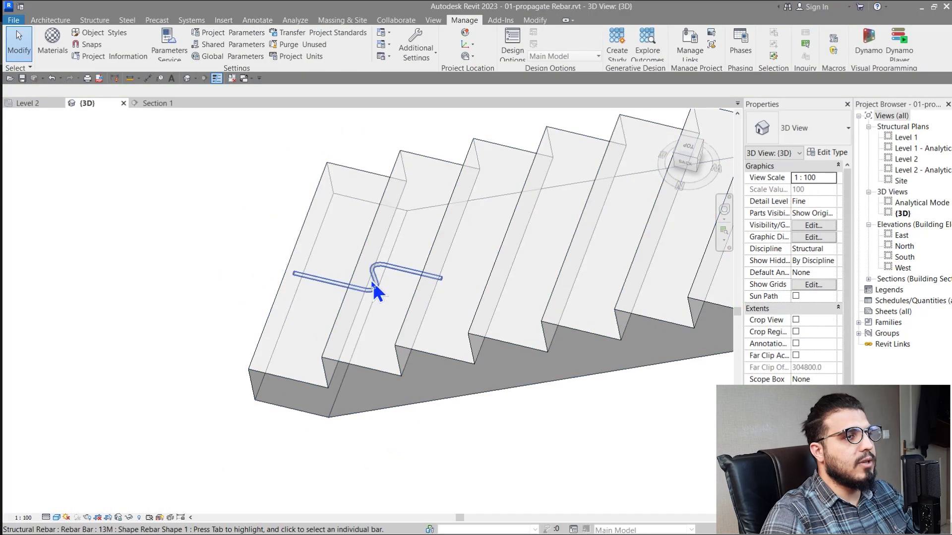
- Open the Section 1 view and extend its crop region sideways until the whole stair flight is inside it
click(165, 103)
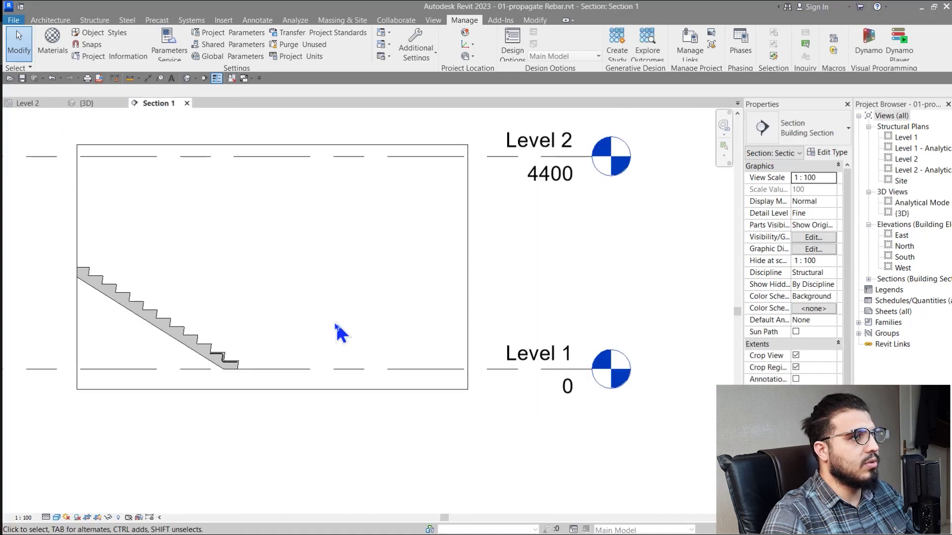
scroll(318, 297, down, 3)
middle_drag(298, 347, 392, 357)
scroll(397, 356, up, 2)
click(373, 342)
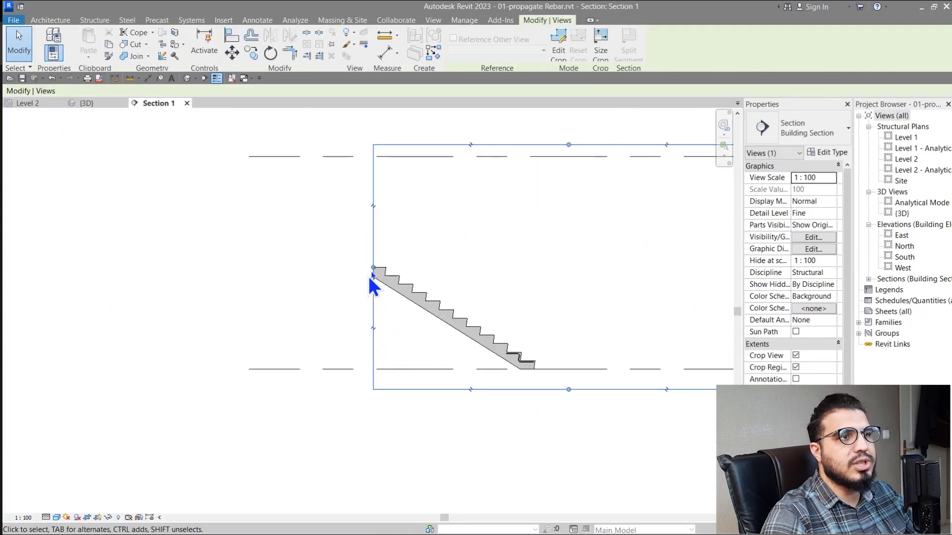
drag(372, 270, 240, 255)
scroll(533, 391, up, 3)
scroll(526, 365, down, 3)
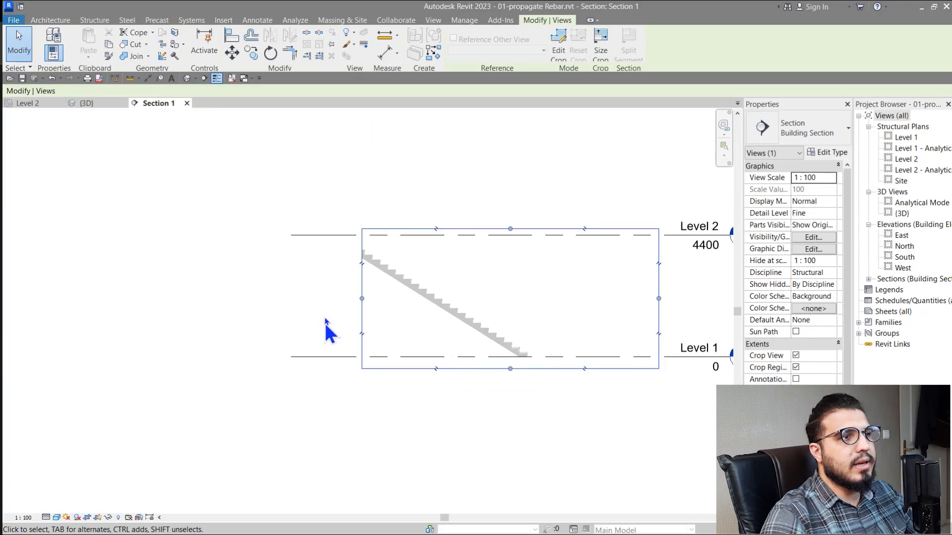
drag(362, 299, 293, 306)
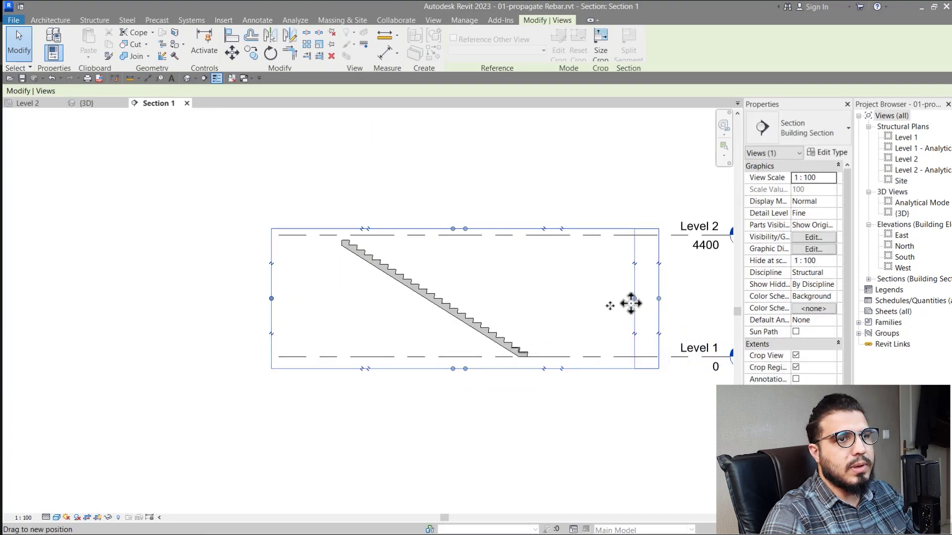
drag(631, 303, 566, 312)
- Start Propagate Rebar with Align By Face for the bent bar in the lowest steps, using the riser face beside it as source
scroll(551, 369, up, 5)
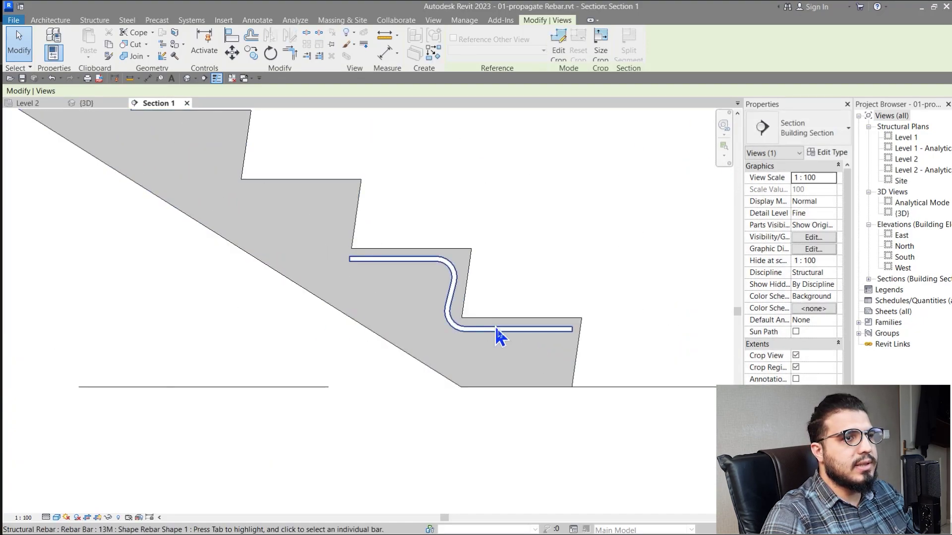
click(500, 331)
scroll(501, 334, down, 4)
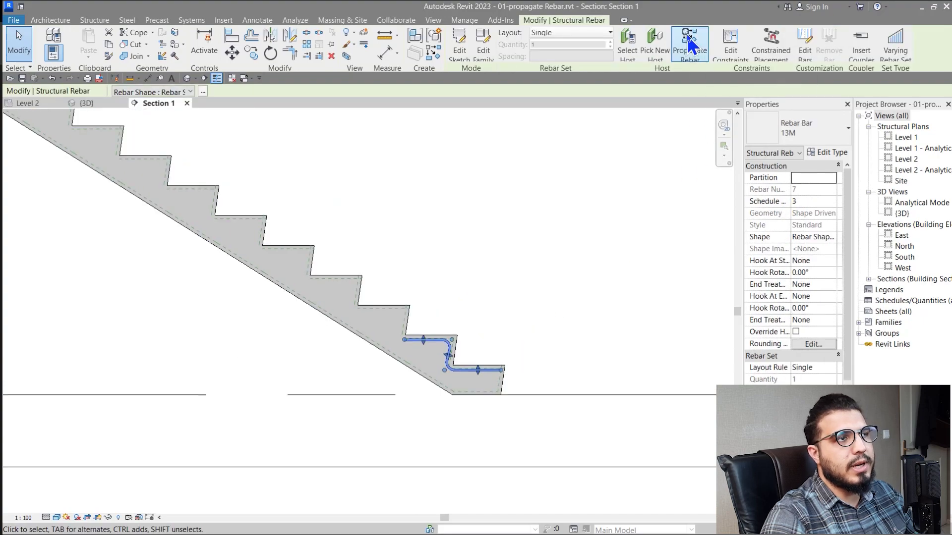
click(689, 44)
middle_drag(513, 277, 604, 273)
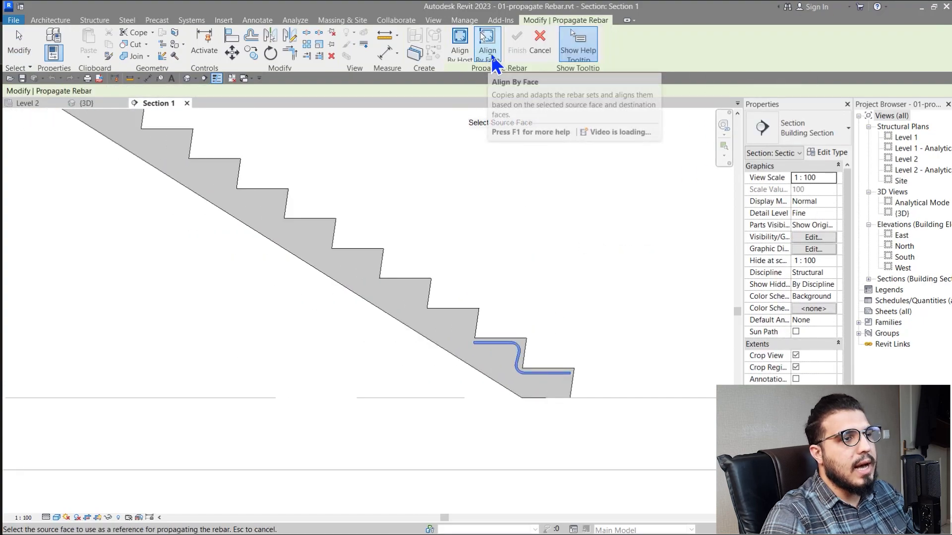
scroll(561, 362, up, 5)
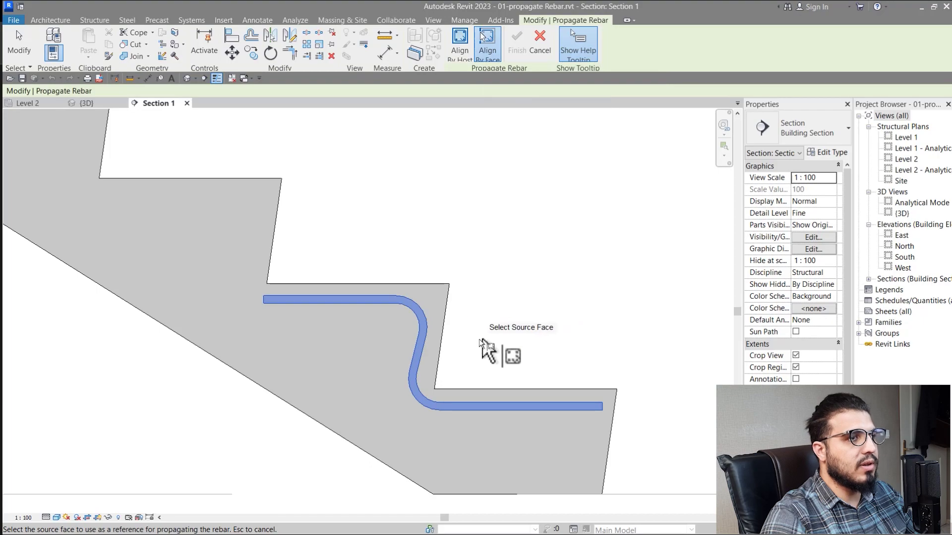
click(447, 328)
scroll(491, 384, down, 3)
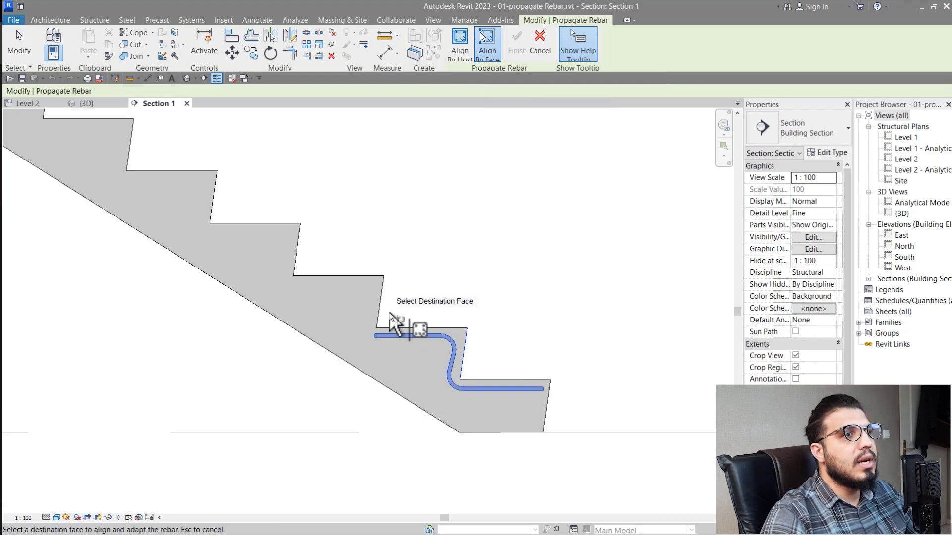
- Pick the successive riser faces up the stair as destination faces for the propagated step rebar
scroll(390, 318, down, 2)
middle_drag(418, 320, 571, 382)
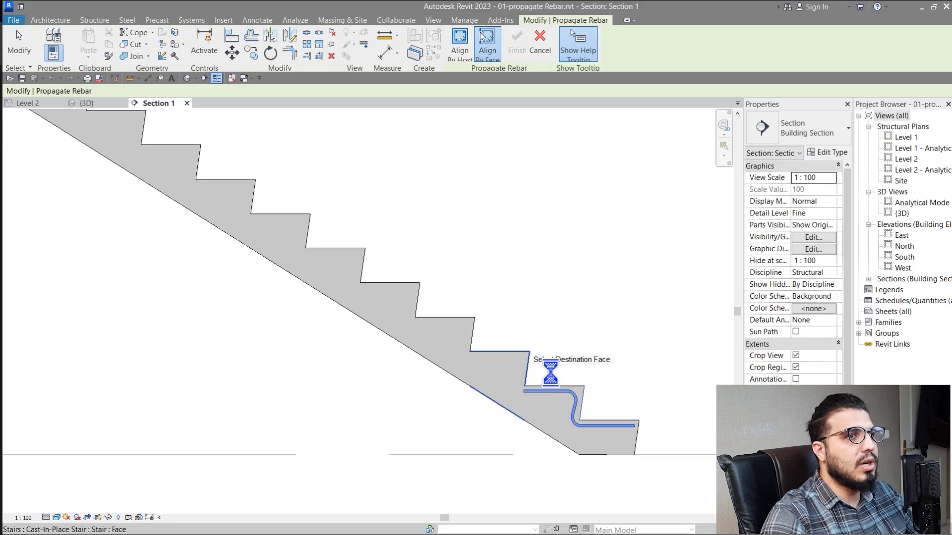
scroll(550, 373, down, 1)
middle_drag(550, 373, 592, 404)
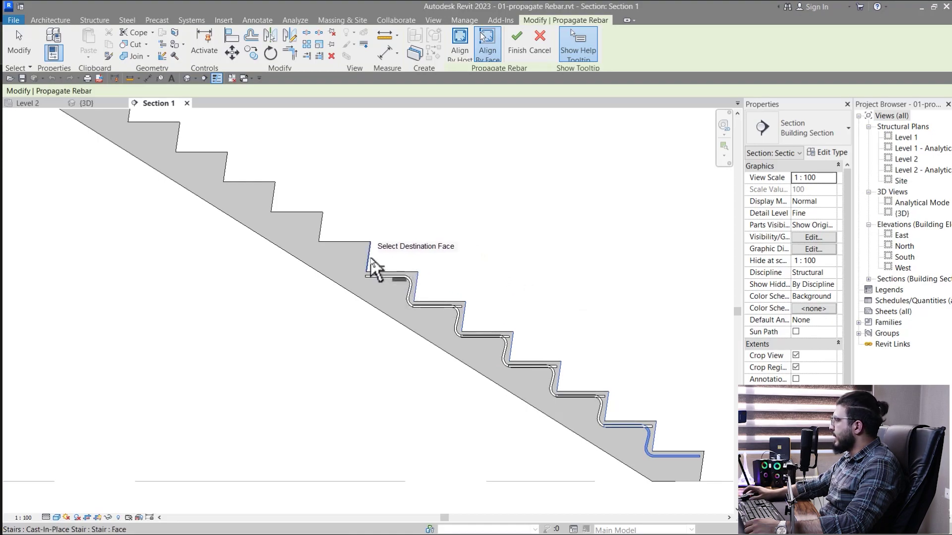
middle_drag(377, 271, 449, 308)
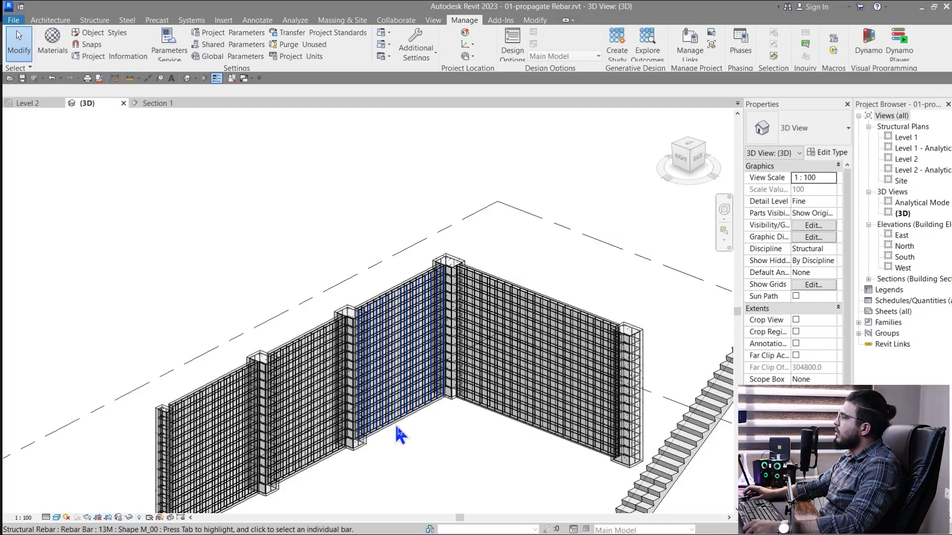
- Select the horizontal and vertical rebar sets on the outer face of the back wall in the 3D view
middle_drag(399, 435, 307, 380)
shift+middle_drag(265, 419, 329, 441)
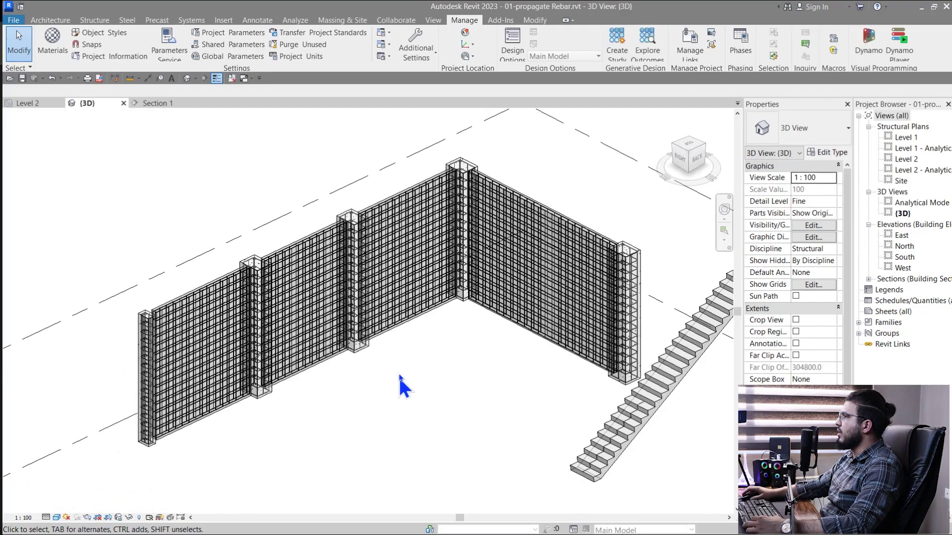
scroll(399, 382, up, 5)
middle_drag(389, 455, 327, 456)
scroll(548, 270, up, 4)
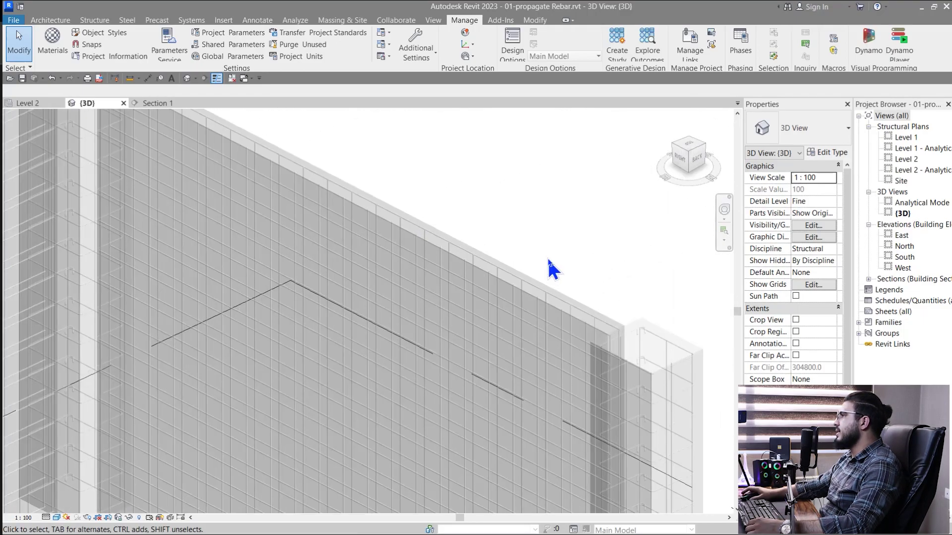
scroll(490, 281, up, 3)
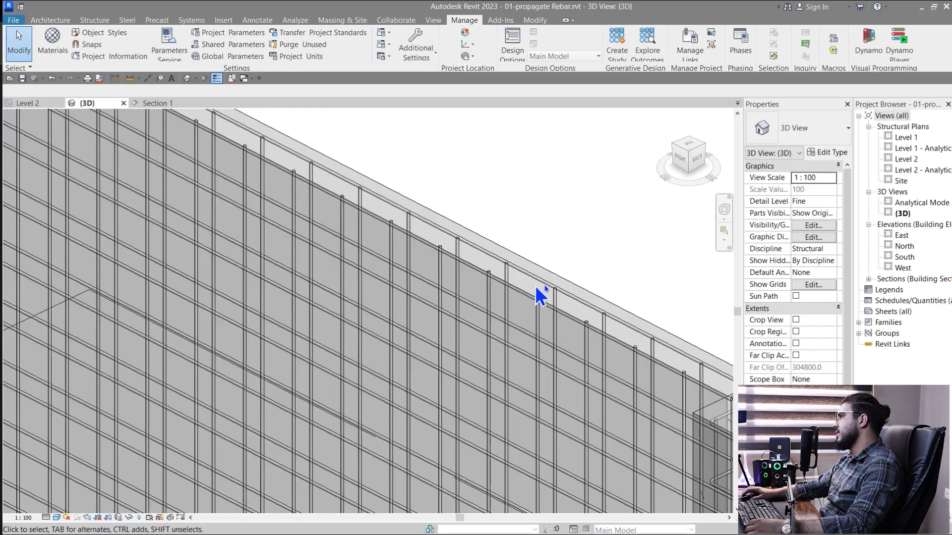
click(583, 299)
scroll(563, 297, up, 4)
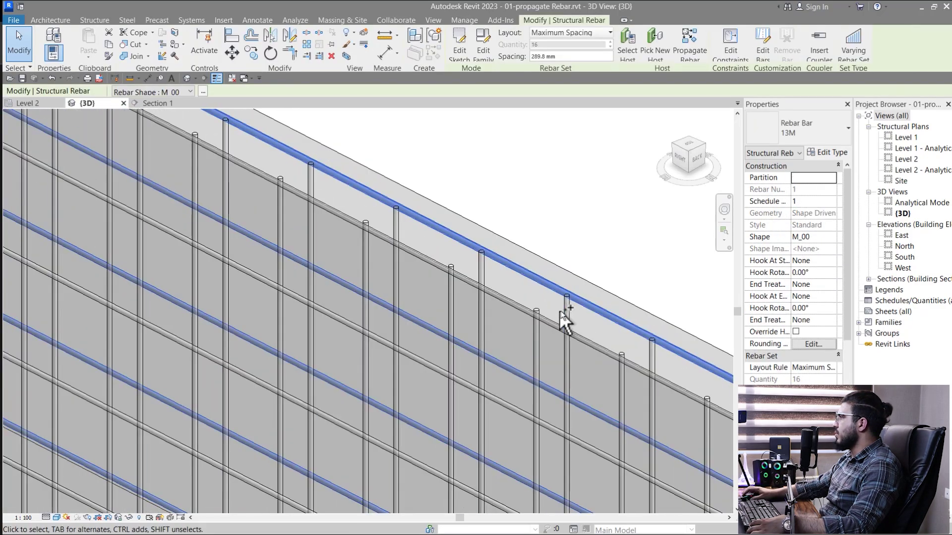
ctrl+click(565, 311)
scroll(563, 311, down, 8)
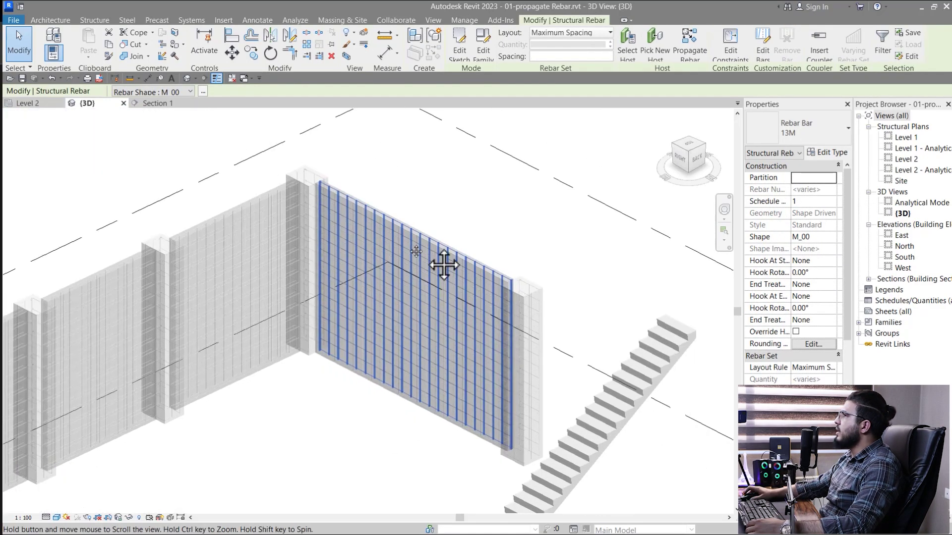
- Displace the selected rebar mesh out of the back wall by about -2506 mm in X and 1819 mm in Z
click(365, 34)
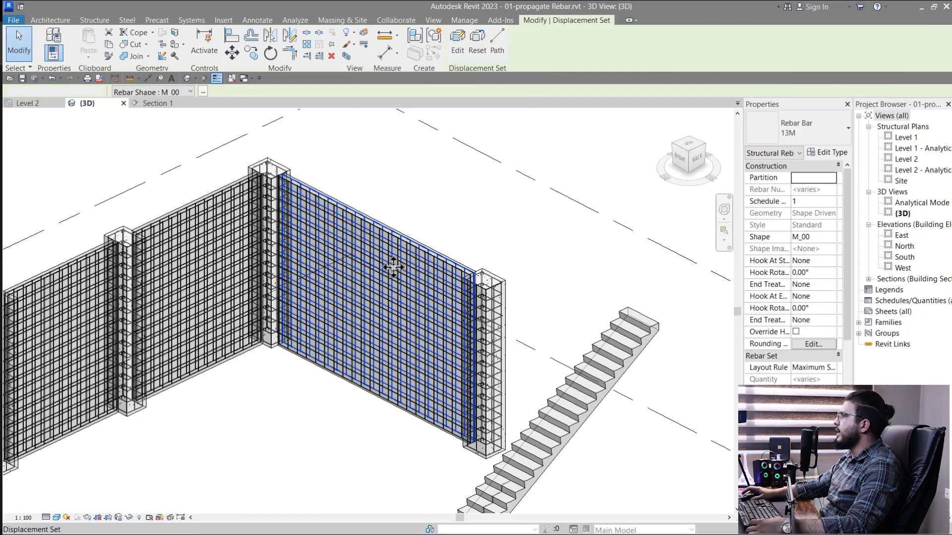
shift+middle_drag(393, 302, 347, 303)
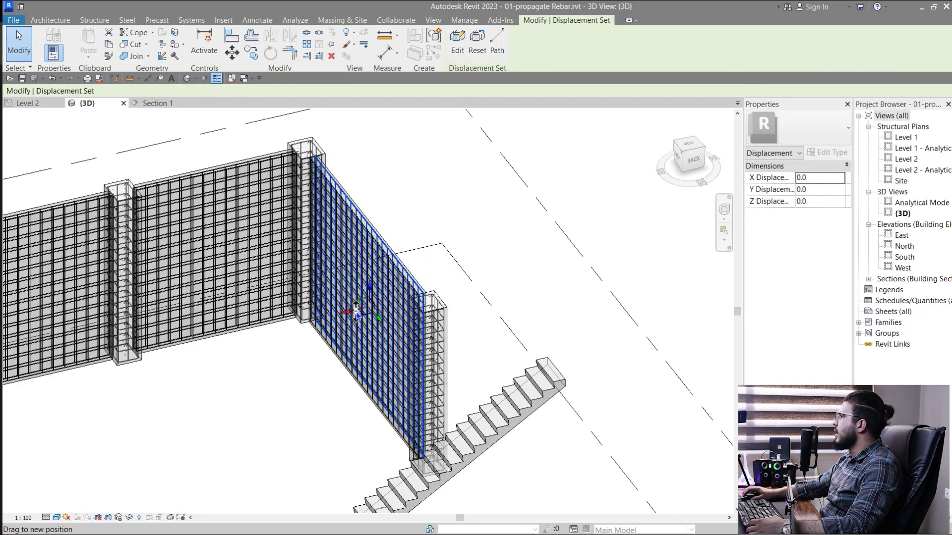
drag(357, 314, 467, 139)
middle_drag(579, 272, 510, 328)
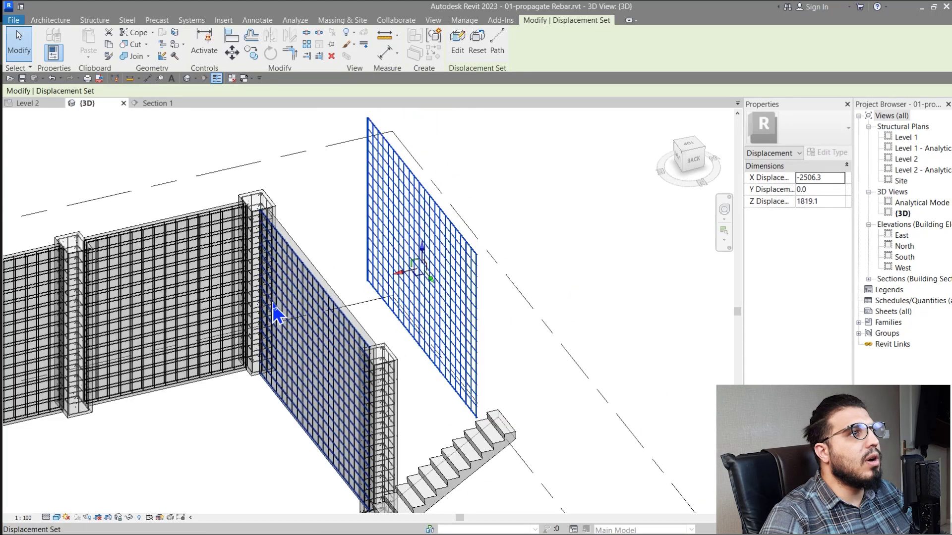
- Add displacement paths at the four corners of the displaced rebar mesh, linking it back to the wall
middle_drag(343, 265, 375, 285)
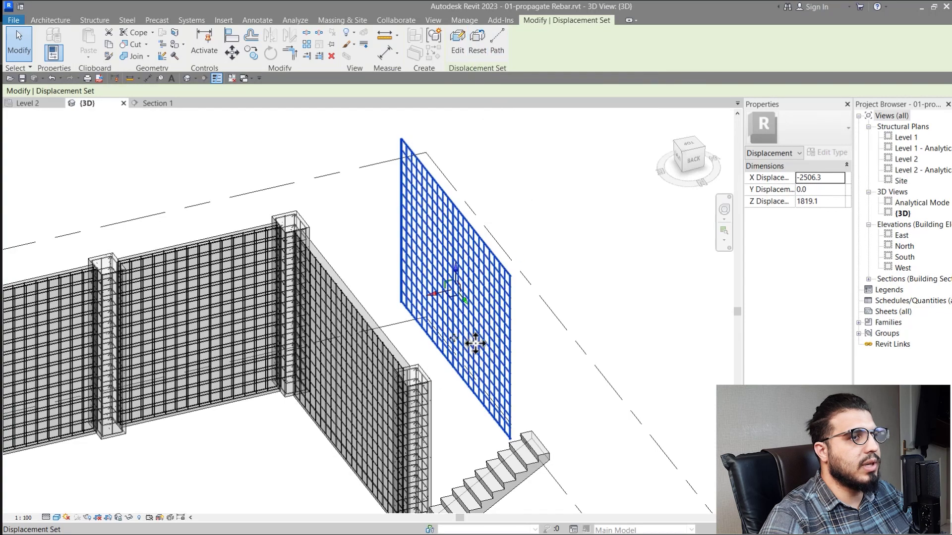
middle_drag(298, 367, 349, 326)
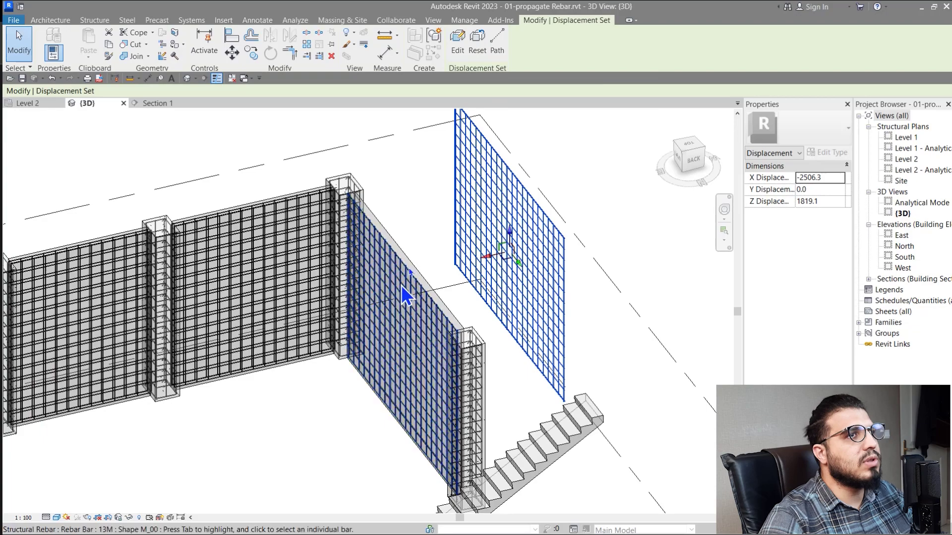
middle_drag(403, 286, 423, 297)
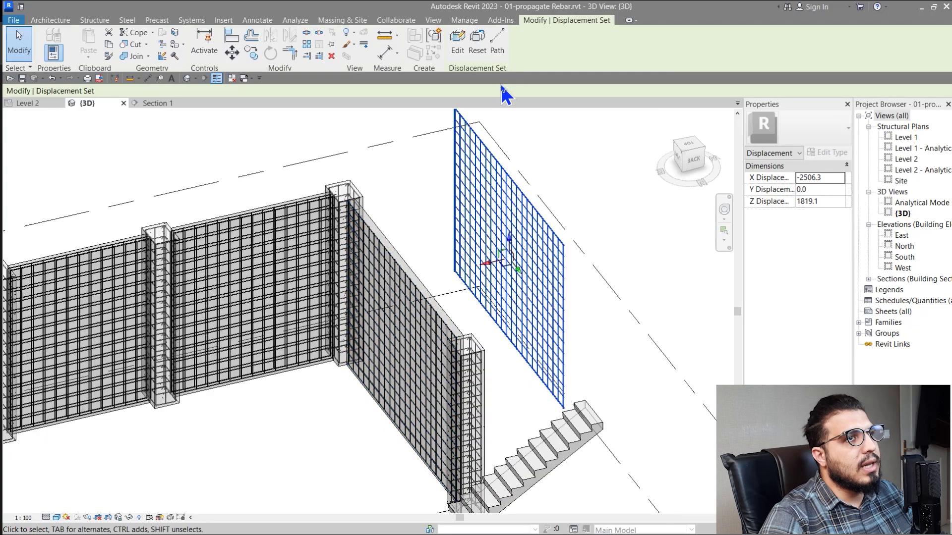
click(497, 49)
scroll(454, 298, up, 4)
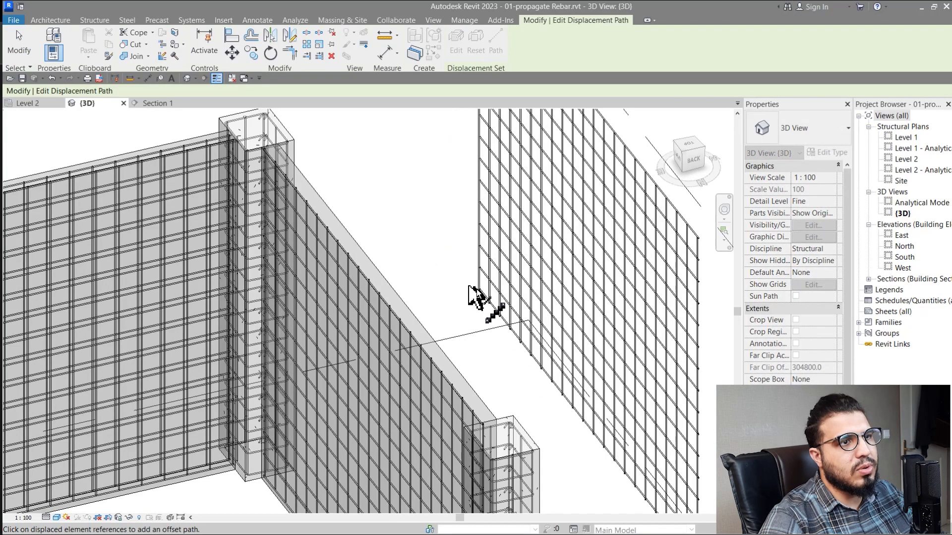
middle_drag(478, 298, 436, 283)
scroll(463, 187, down, 3)
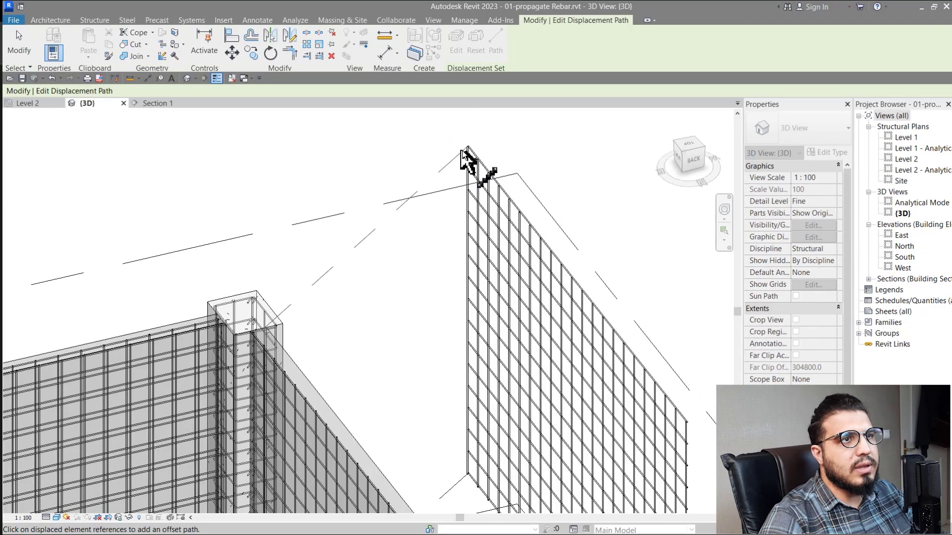
scroll(473, 298, down, 2)
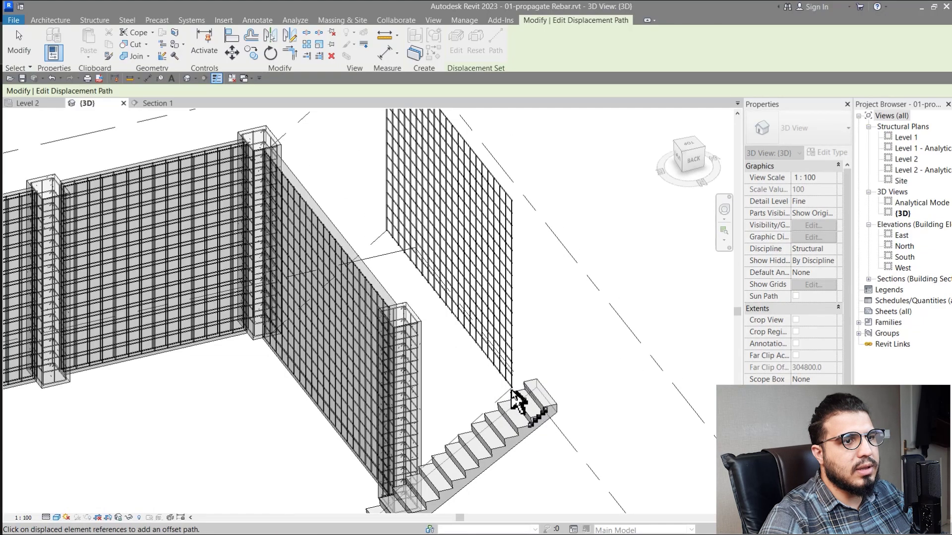
shift+middle_drag(517, 212, 513, 307)
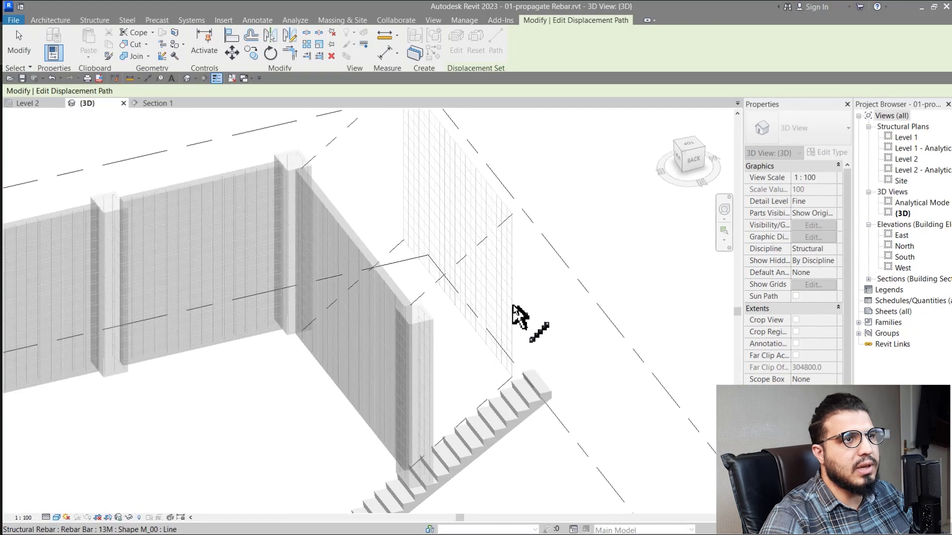
scroll(518, 320, down, 3)
key(Escape)
- Examine the displaced mesh and the propagated rebar in the side walls and columns from several viewpoints
scroll(518, 321, up, 3)
scroll(518, 322, down, 2)
scroll(519, 325, up, 3)
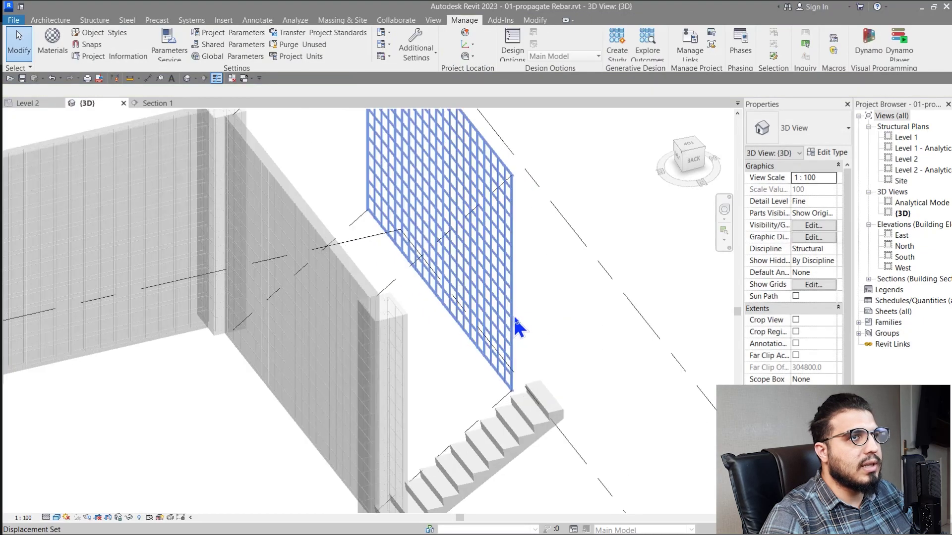
scroll(518, 327, down, 5)
scroll(319, 365, up, 3)
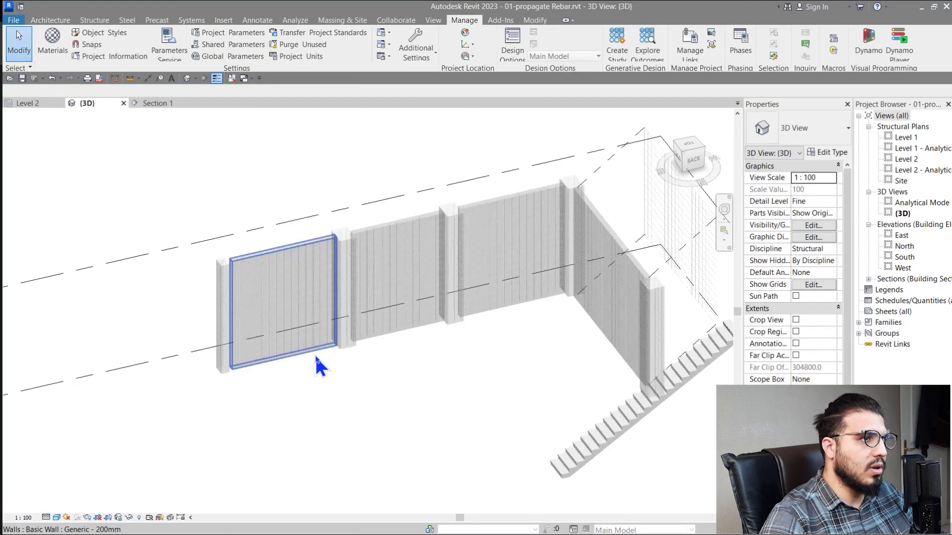
middle_drag(319, 366, 489, 389)
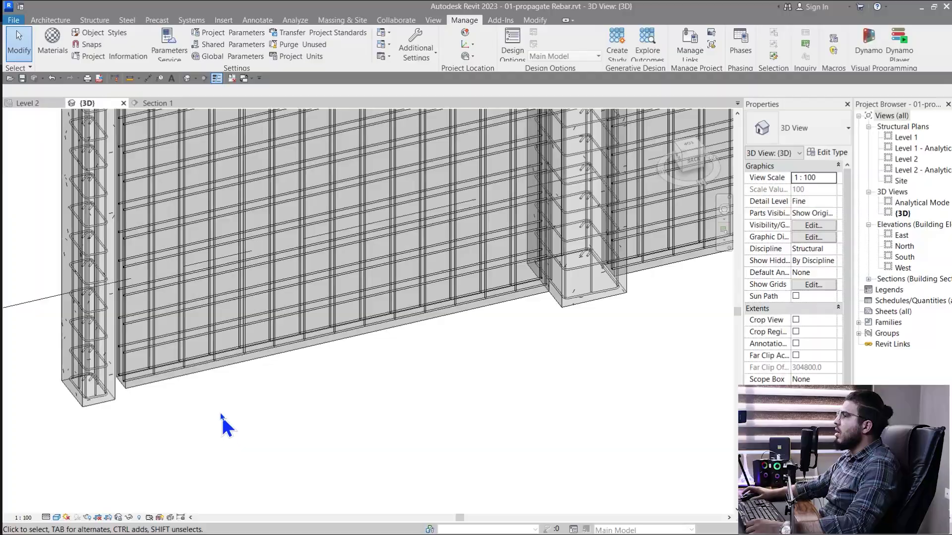
shift+middle_drag(223, 423, 253, 449)
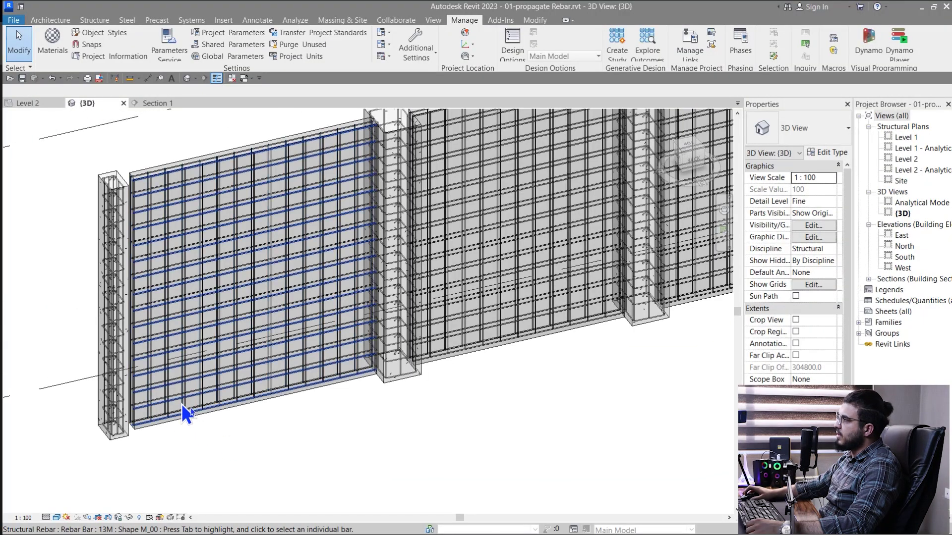
scroll(297, 441, down, 5)
shift+middle_drag(340, 450, 219, 432)
scroll(233, 411, up, 5)
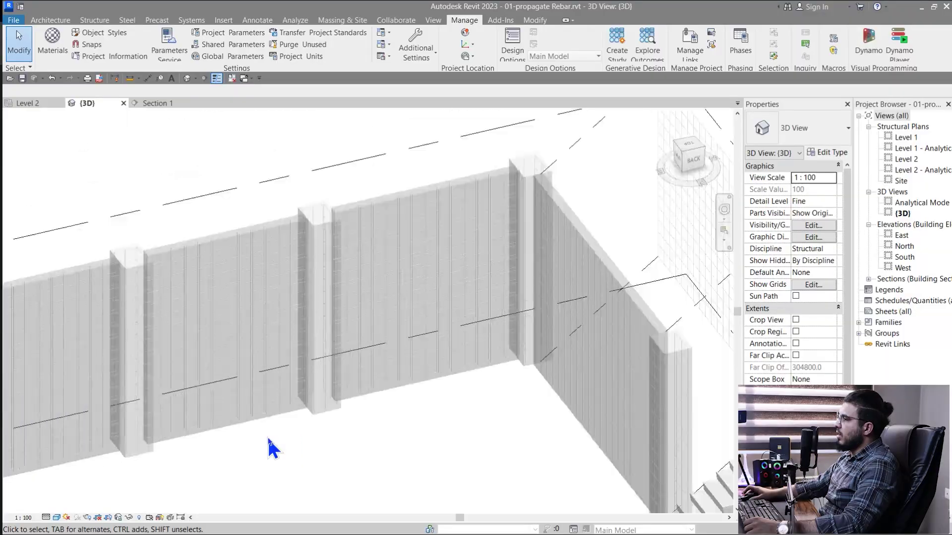
- Set the 3D view's detail level to Medium and check the rebar in the walls and columns
middle_drag(268, 446, 329, 431)
scroll(144, 472, up, 5)
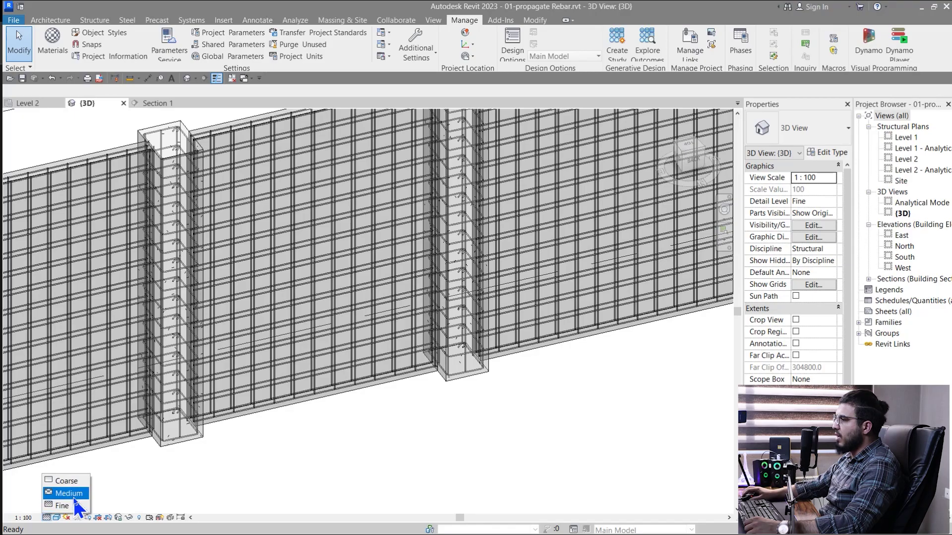
click(74, 495)
scroll(282, 428, up, 3)
scroll(284, 433, down, 6)
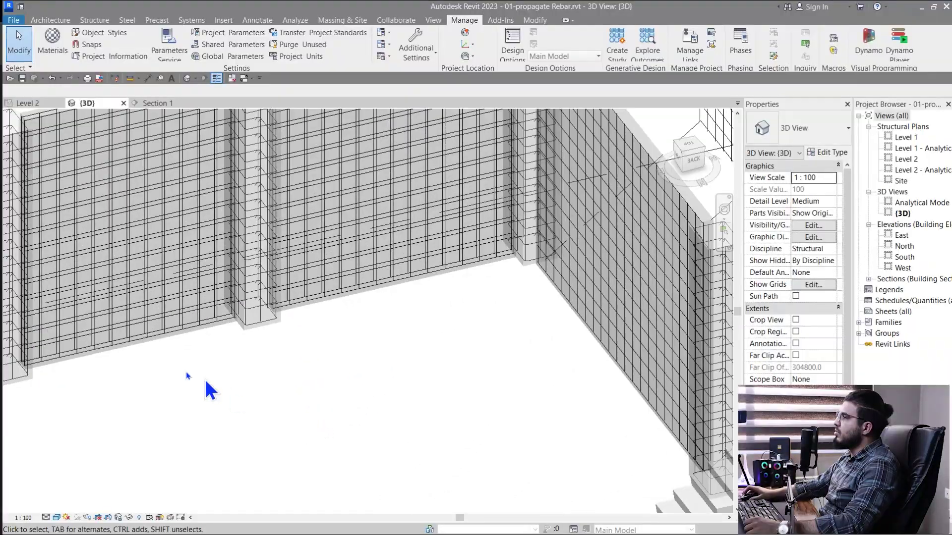
middle_drag(206, 387, 359, 407)
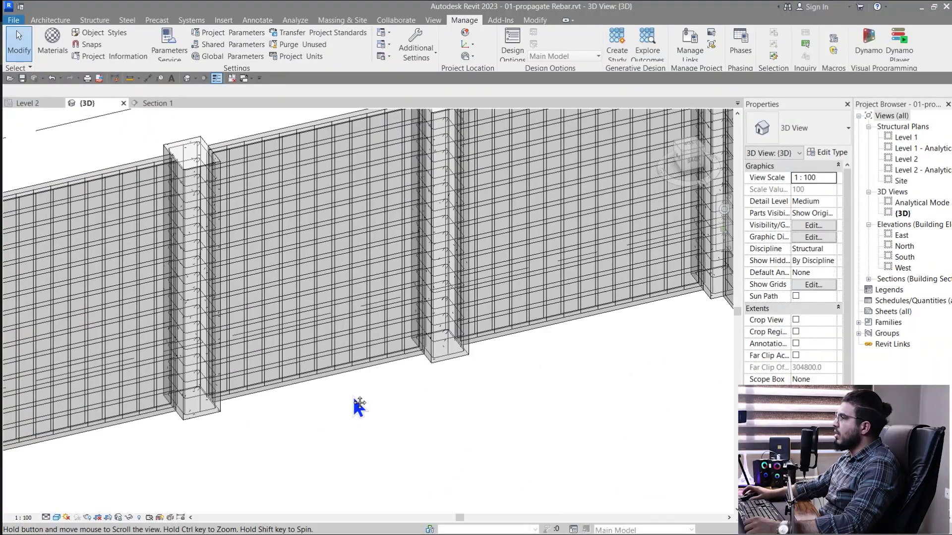
- Select all rebar in the middle wall panel's host and check its view visibility states
right_click(316, 359)
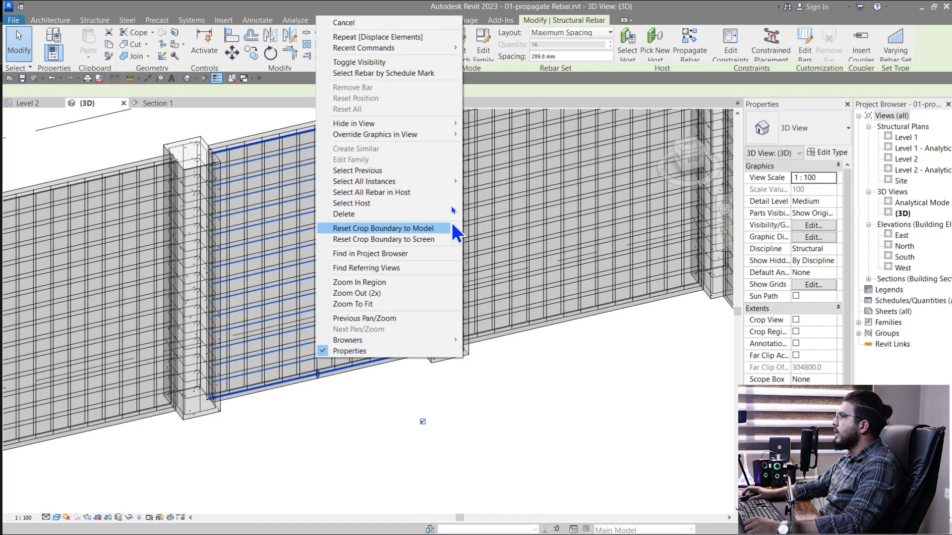
click(419, 193)
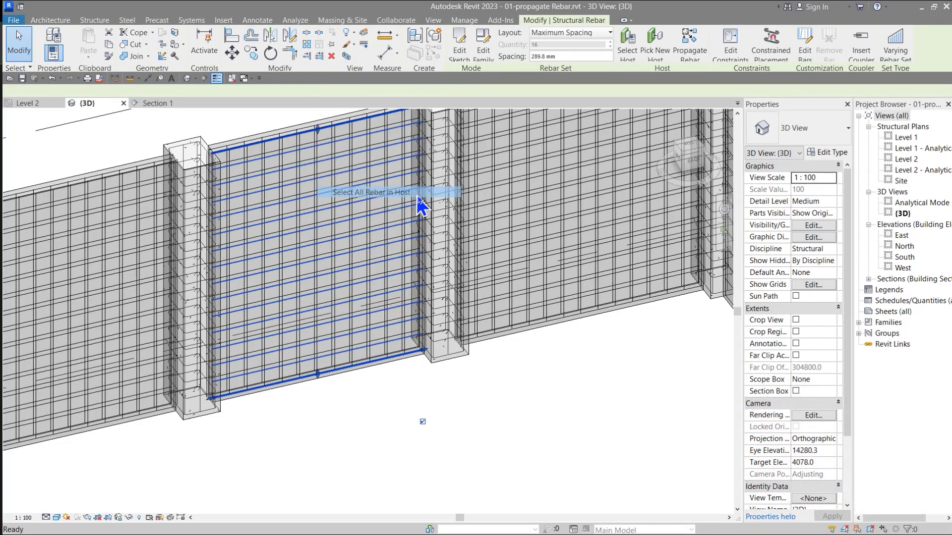
click(813, 415)
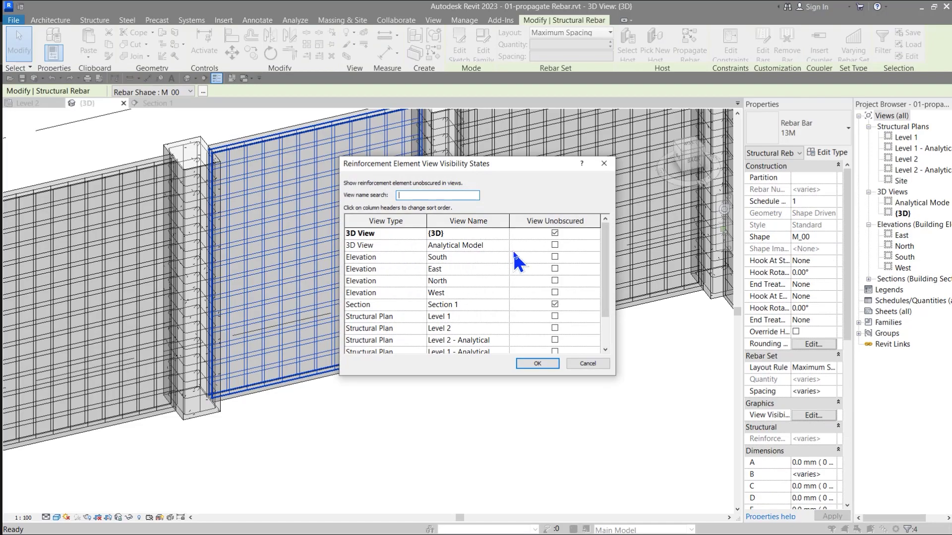
click(603, 163)
click(361, 486)
scroll(297, 436, down, 5)
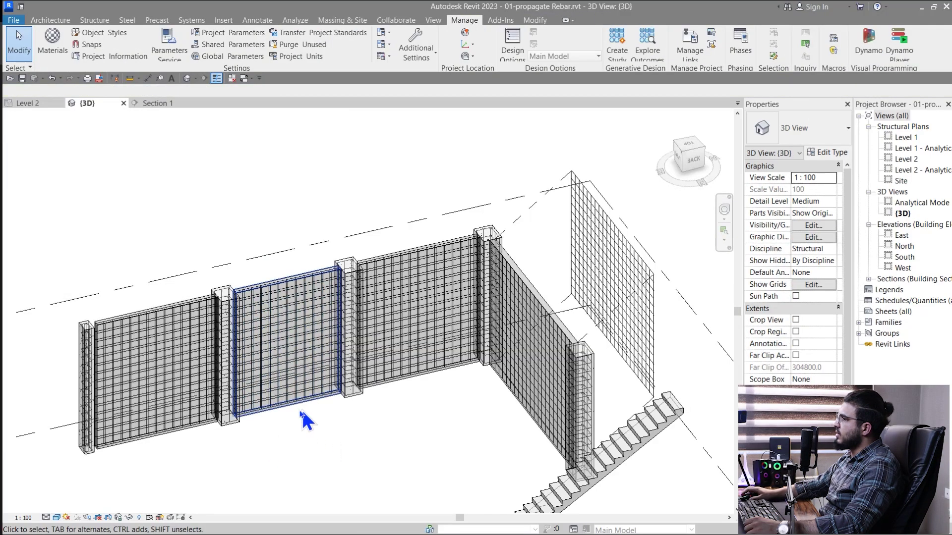
scroll(302, 408, up, 3)
middle_drag(301, 408, 389, 439)
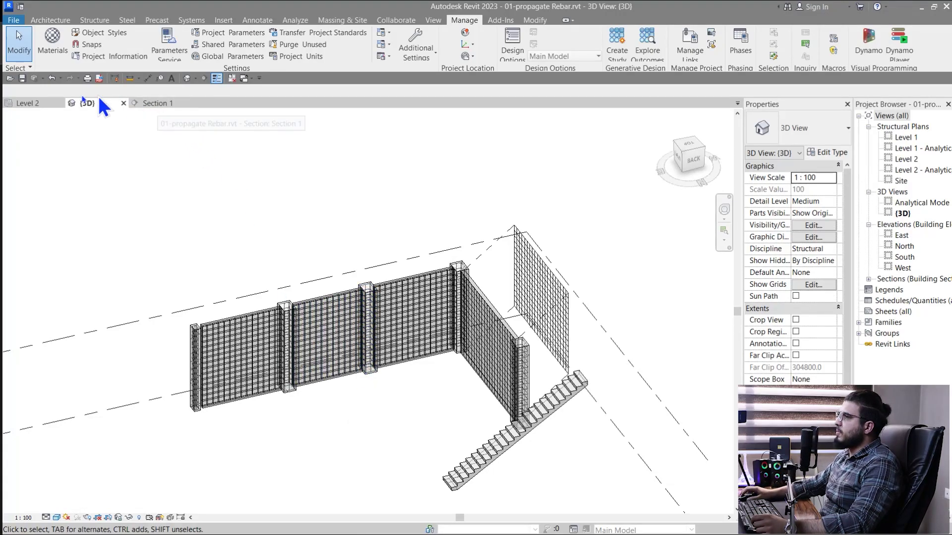
- In Section 1, displace the uppermost stair step bar up and away from the stair
click(154, 103)
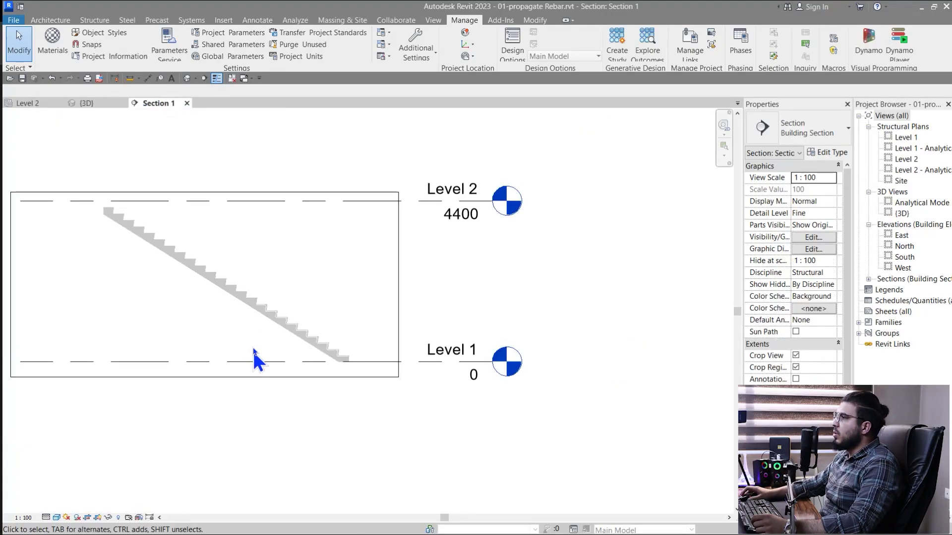
scroll(324, 290, up, 5)
scroll(325, 290, up, 3)
middle_drag(306, 280, 287, 312)
scroll(287, 312, up, 3)
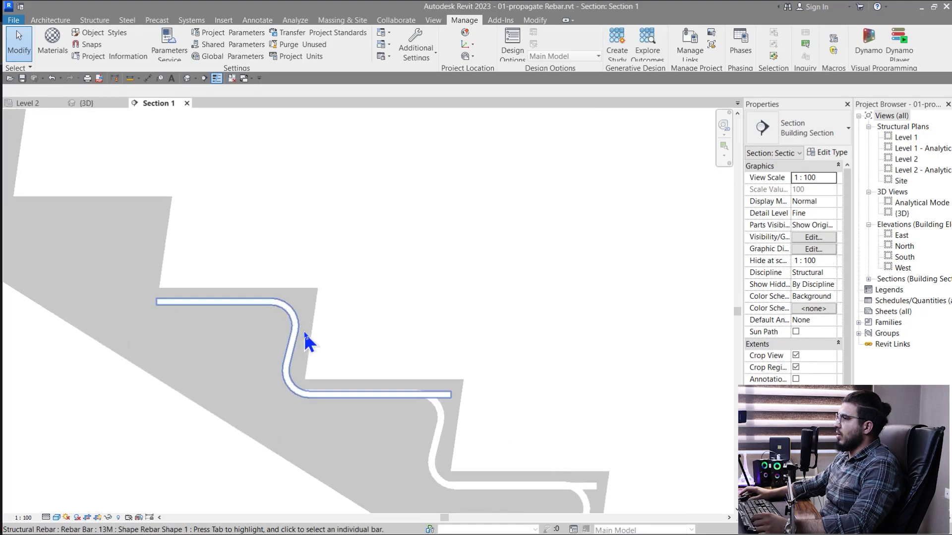
click(283, 305)
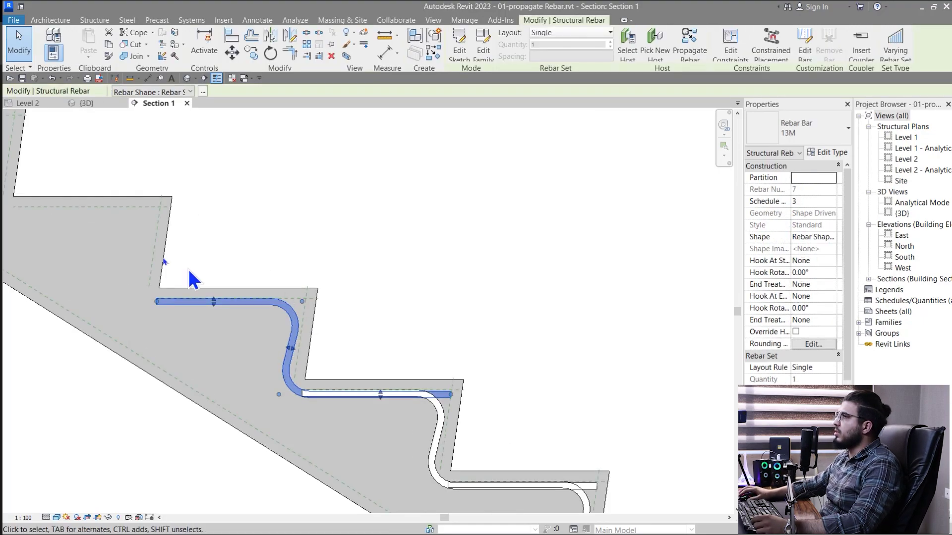
scroll(276, 266, down, 2)
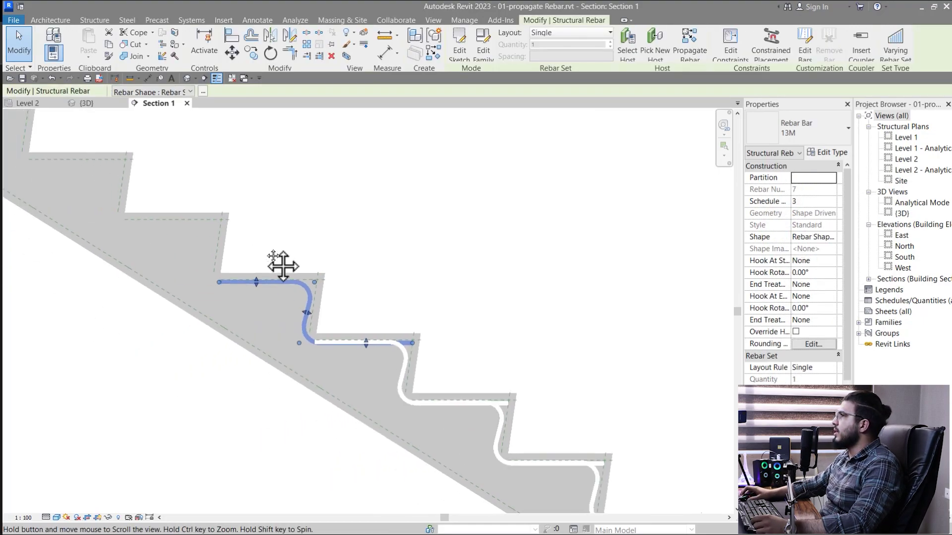
click(364, 33)
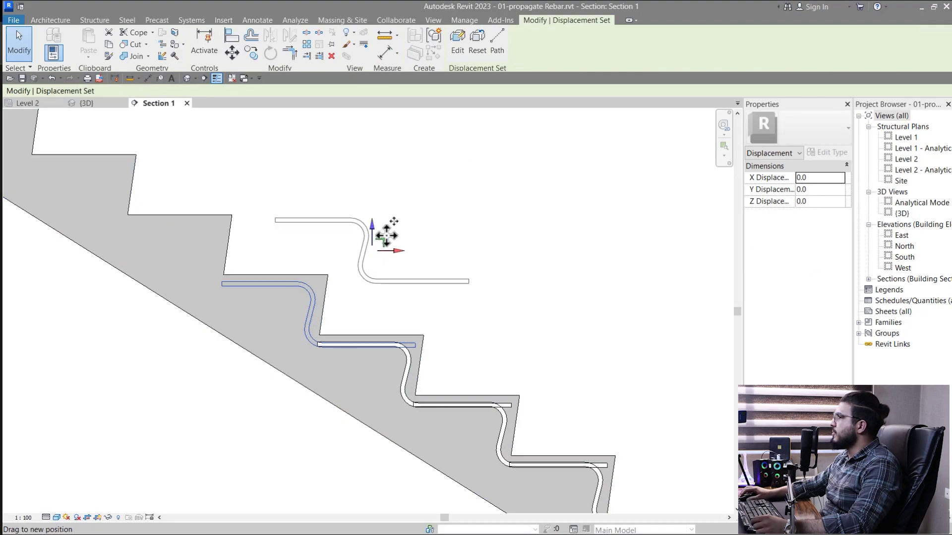
drag(387, 236, 404, 206)
click(431, 276)
scroll(431, 297, down, 2)
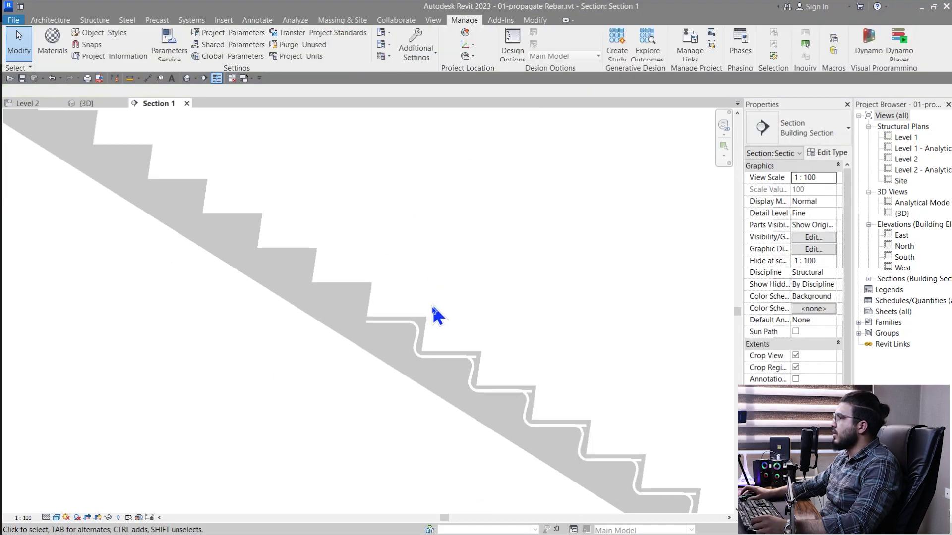
- Displace the next stair step bar out of the stair so it overlaps the end of the first displaced bar
click(452, 373)
click(370, 41)
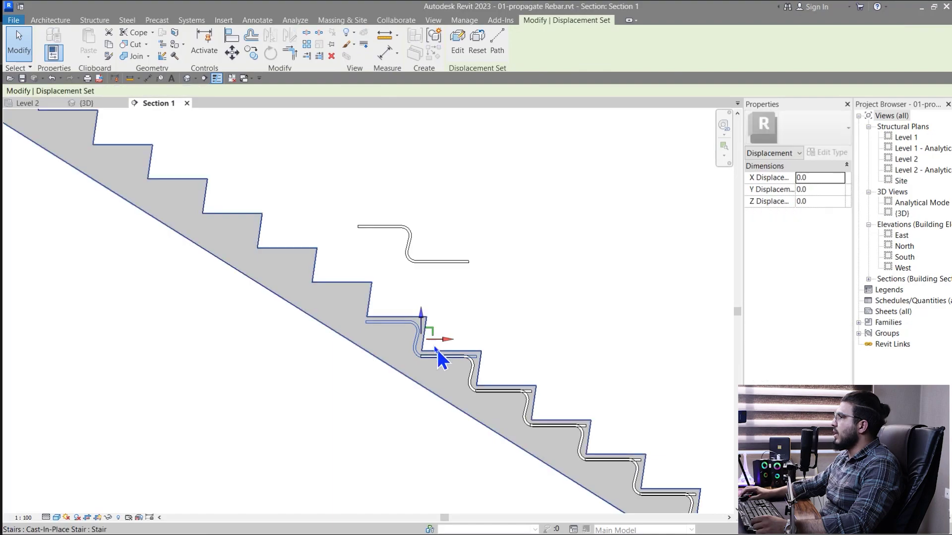
drag(427, 344, 505, 277)
key(Escape)
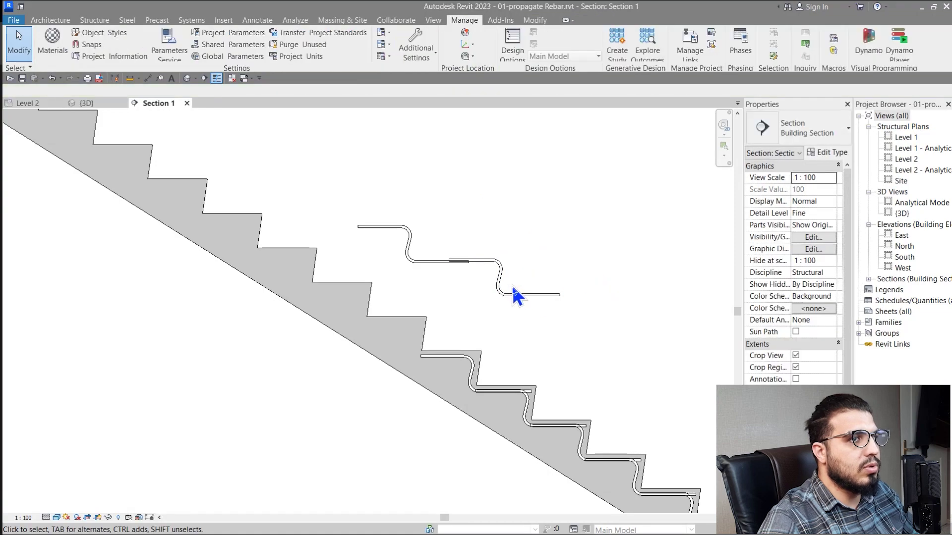
click(516, 296)
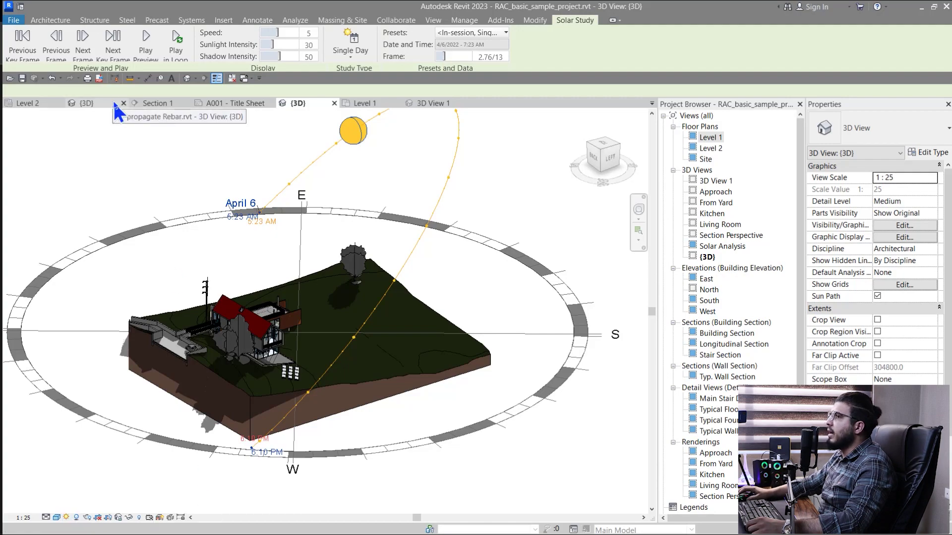
- Apply the Summer Solstice Solar Study preset to the single day study in the RAC_basic_sample_project 3D view
middle_drag(291, 275, 263, 320)
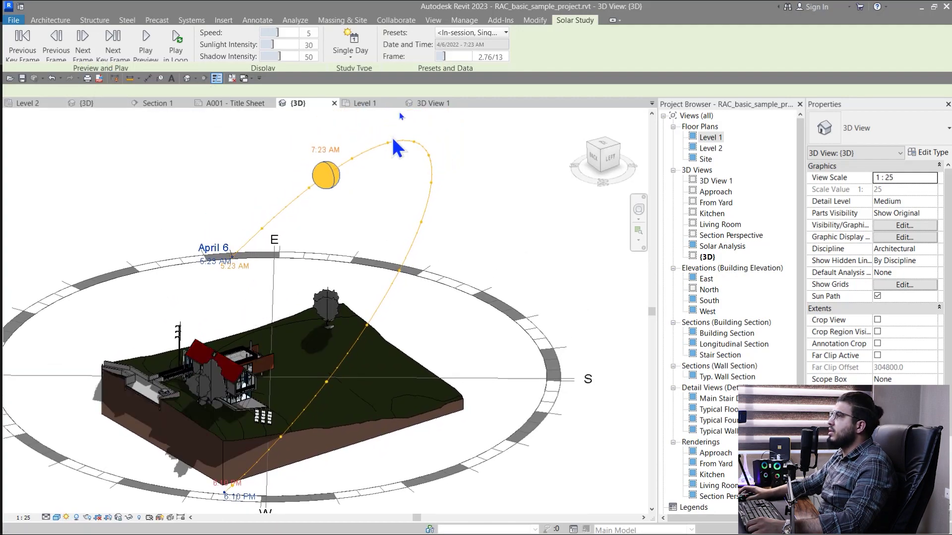
click(346, 62)
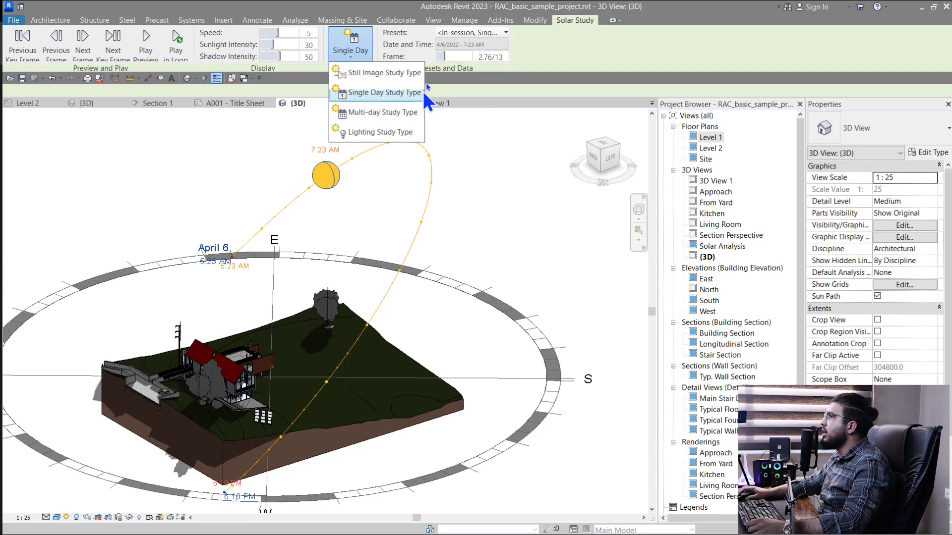
click(446, 32)
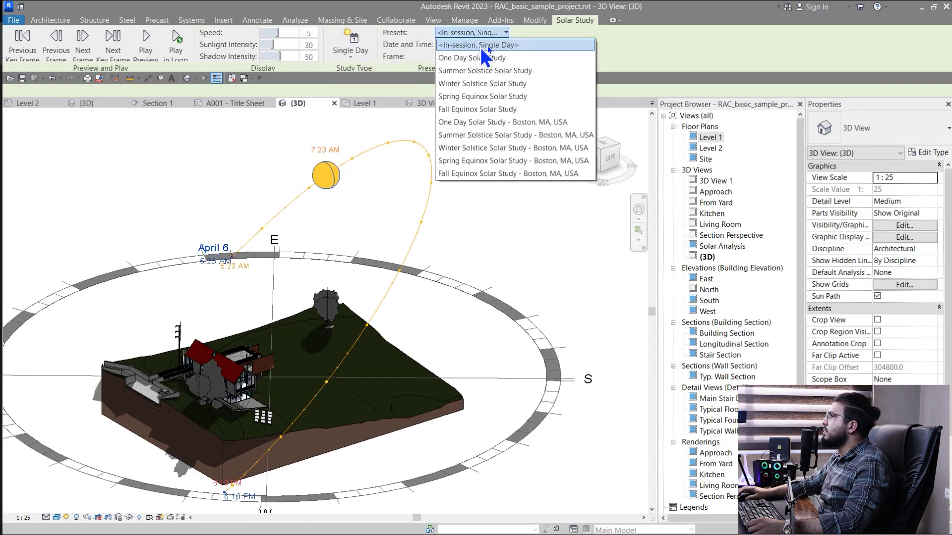
click(535, 75)
shift+middle_drag(378, 236, 293, 256)
scroll(295, 262, up, 3)
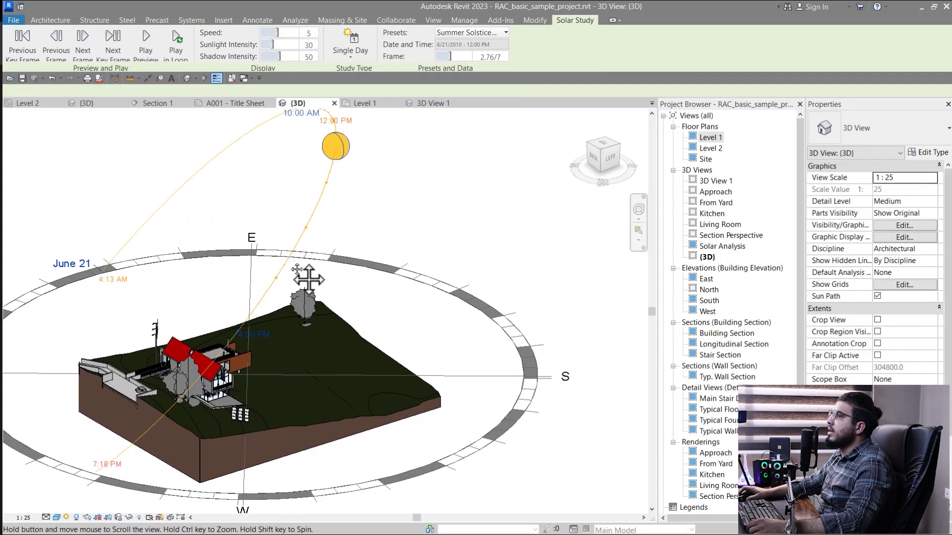
- Play the solar study in a loop while setting its speed to 8 and sunlight intensity to 47
click(171, 50)
middle_drag(411, 300, 453, 272)
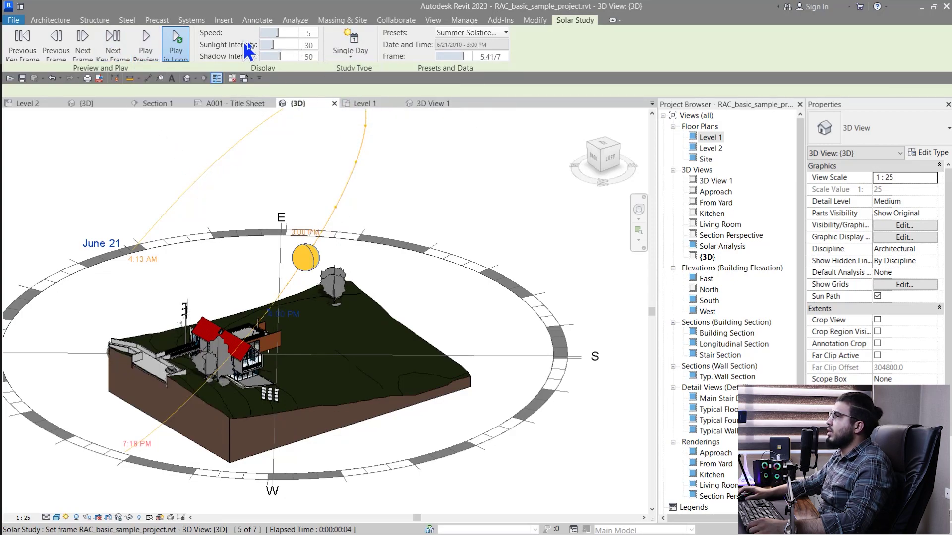
drag(277, 37, 290, 33)
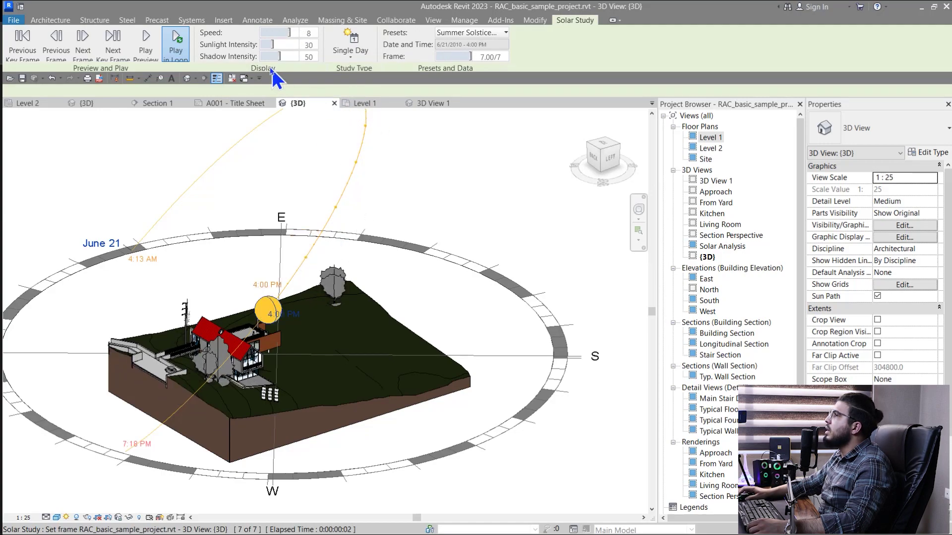
drag(276, 48, 279, 45)
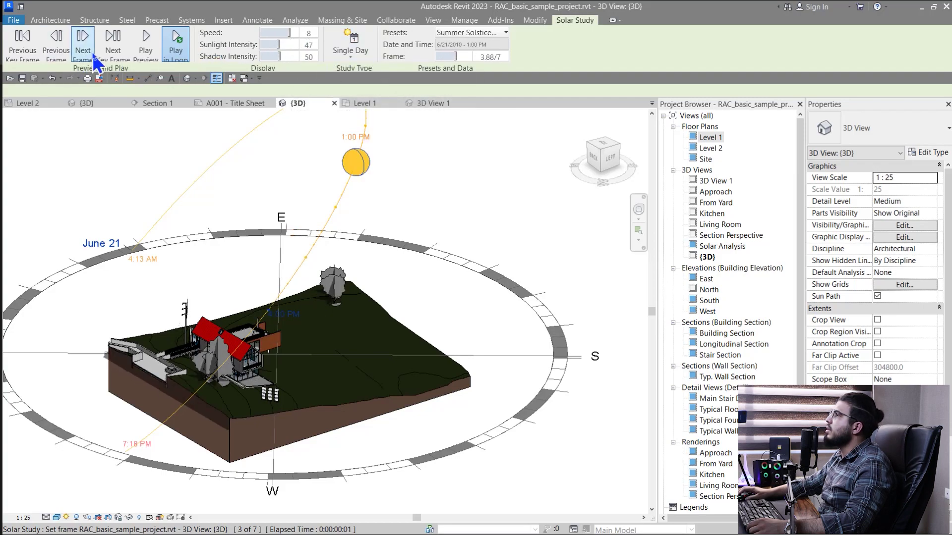
click(146, 52)
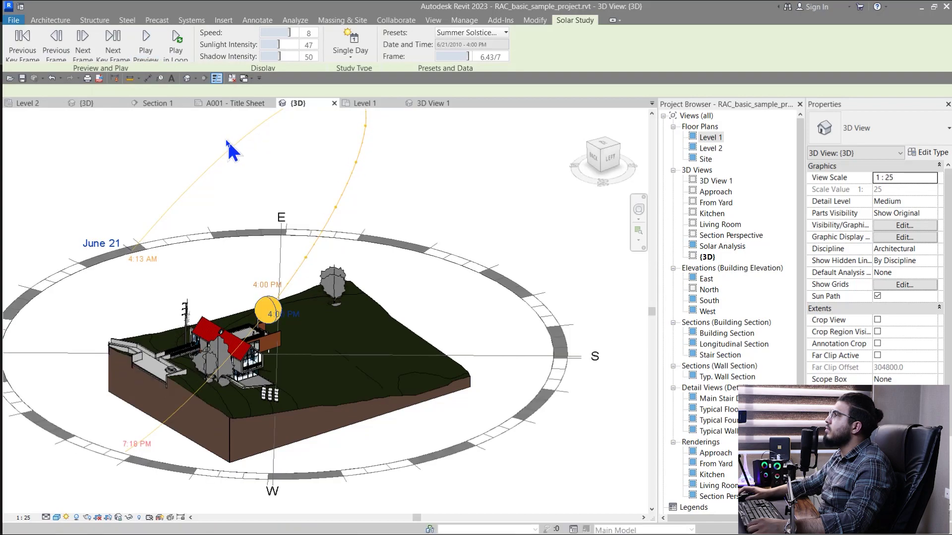
- Set the sunlight intensity to 84 and the shadow intensity to 100, and replay the solar study in a loop
middle_drag(227, 139, 249, 171)
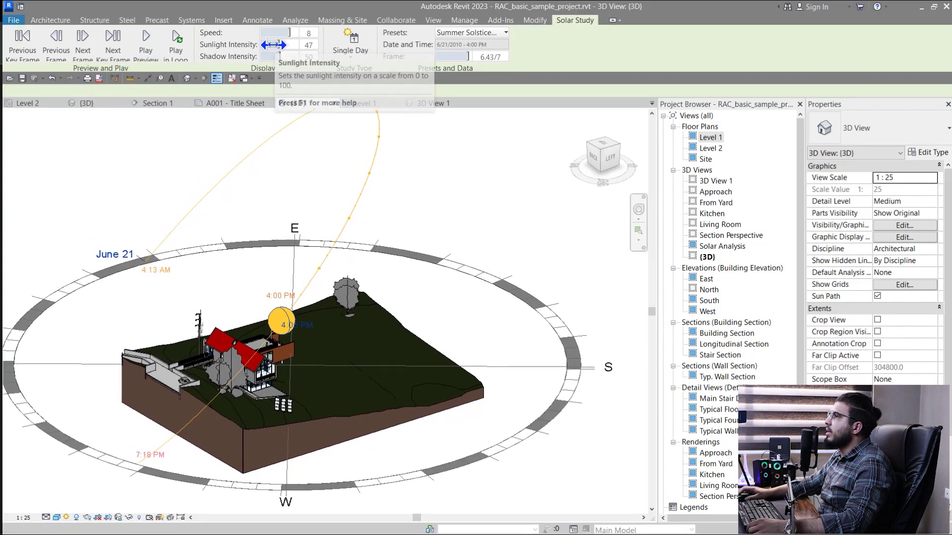
mouse_move(279, 46)
mouse_down()
mouse_move(289, 46)
mouse_move(268, 58)
mouse_up()
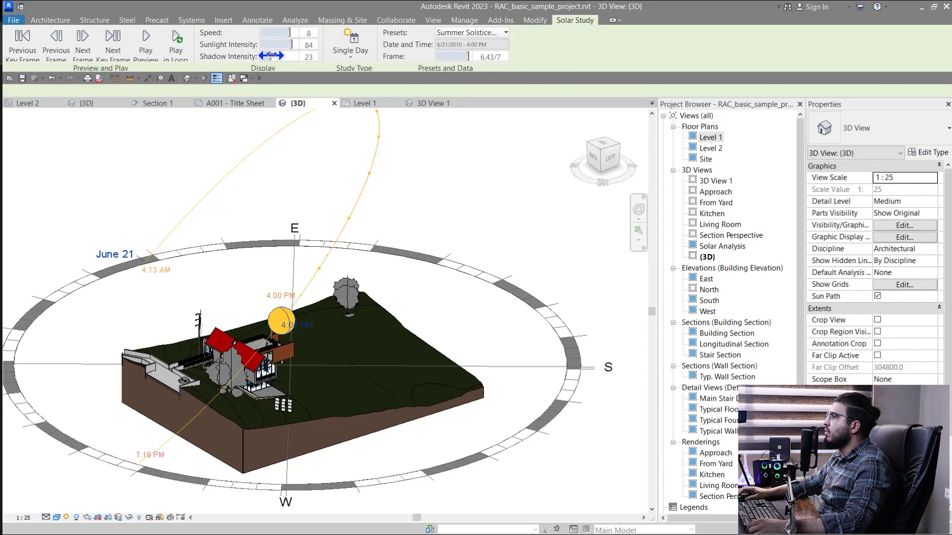
middle_drag(318, 365, 351, 272)
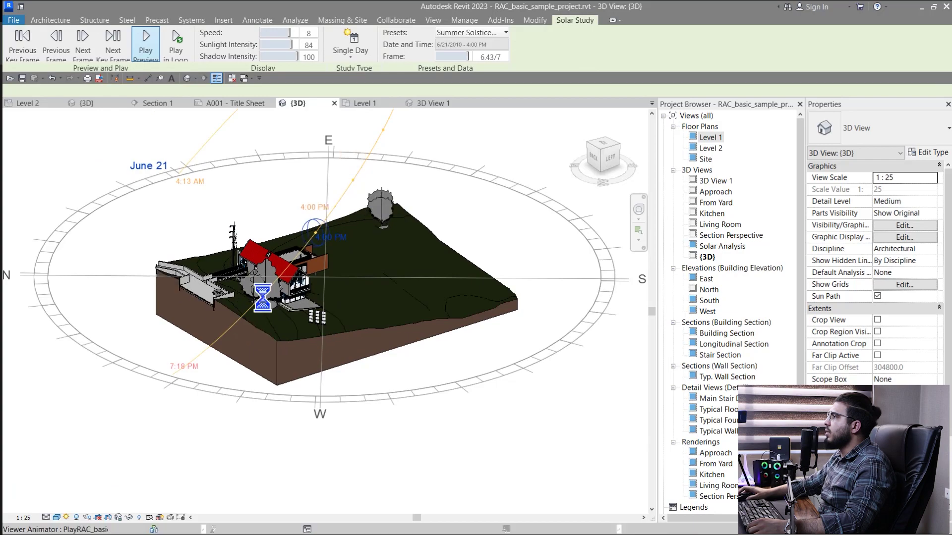
scroll(266, 300, up, 2)
middle_drag(188, 114, 190, 165)
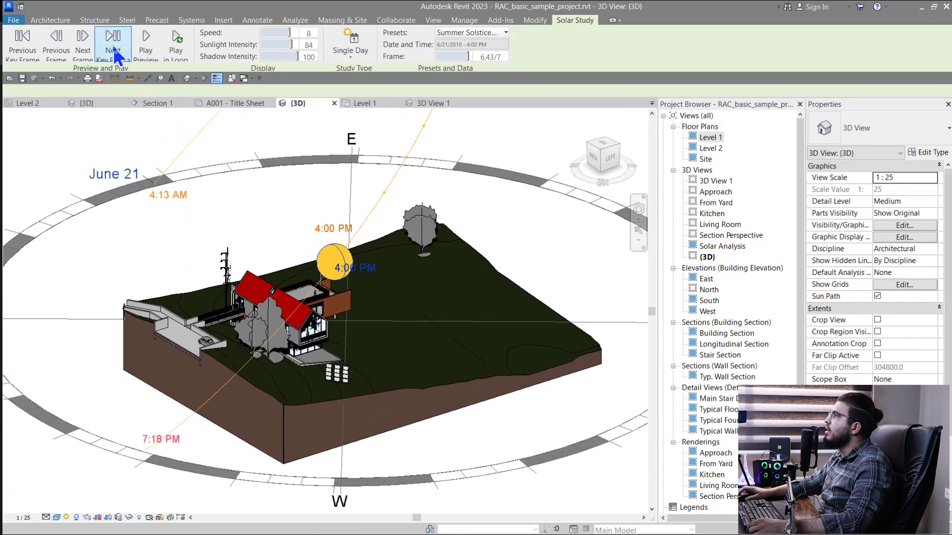
click(176, 45)
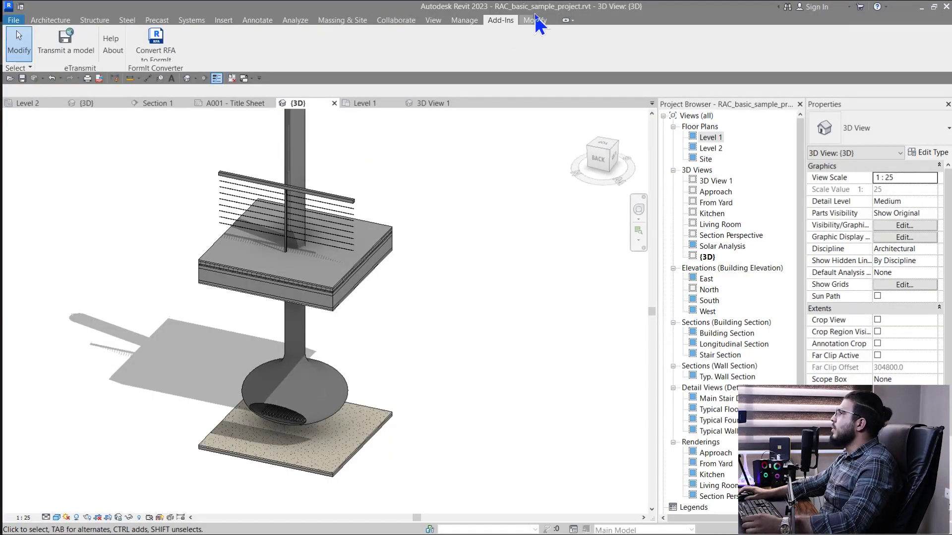
- Measure between two references along the full side edge of the roof in the 3D view
click(536, 19)
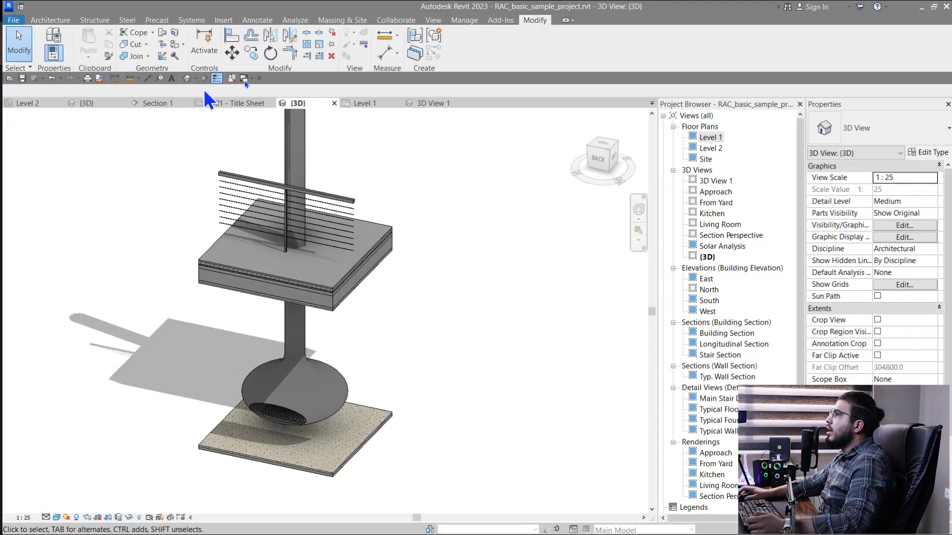
click(385, 35)
scroll(332, 283, up, 3)
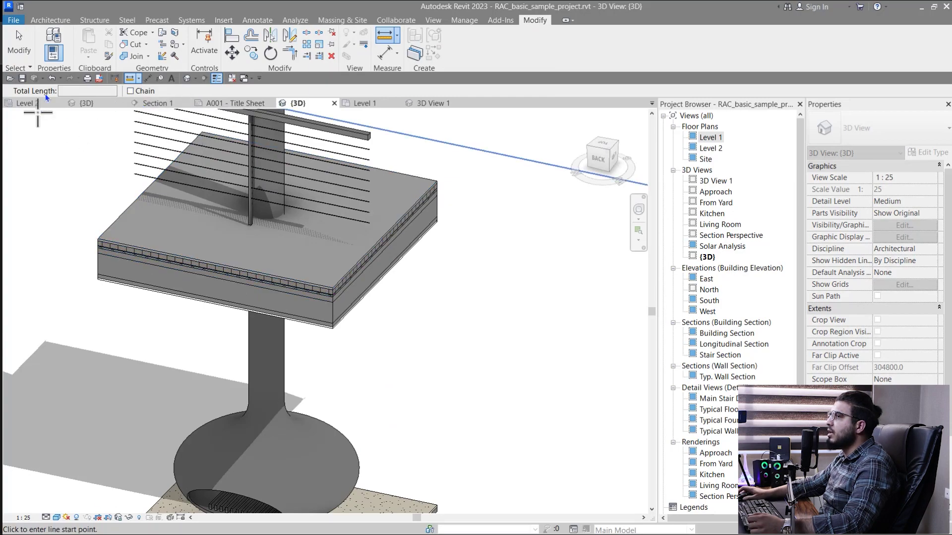
scroll(213, 336, up, 4)
click(378, 346)
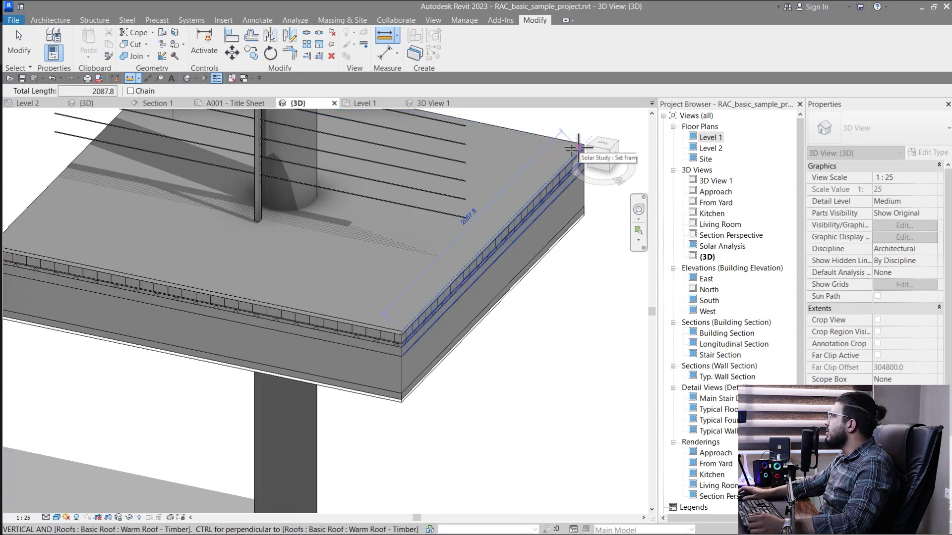
middle_drag(587, 146, 443, 213)
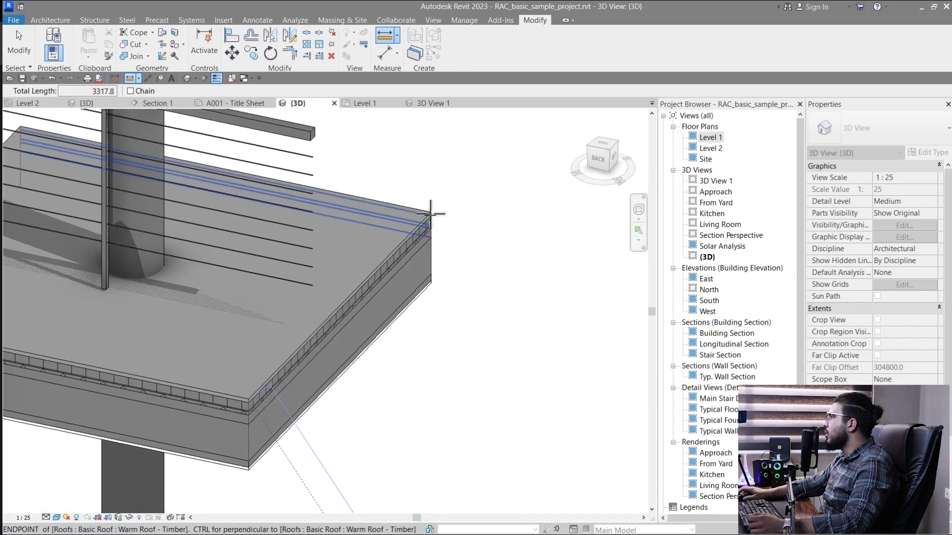
- Measure part of the roof's side edge, starting from its front corner
scroll(322, 331, down, 1)
scroll(312, 337, down, 2)
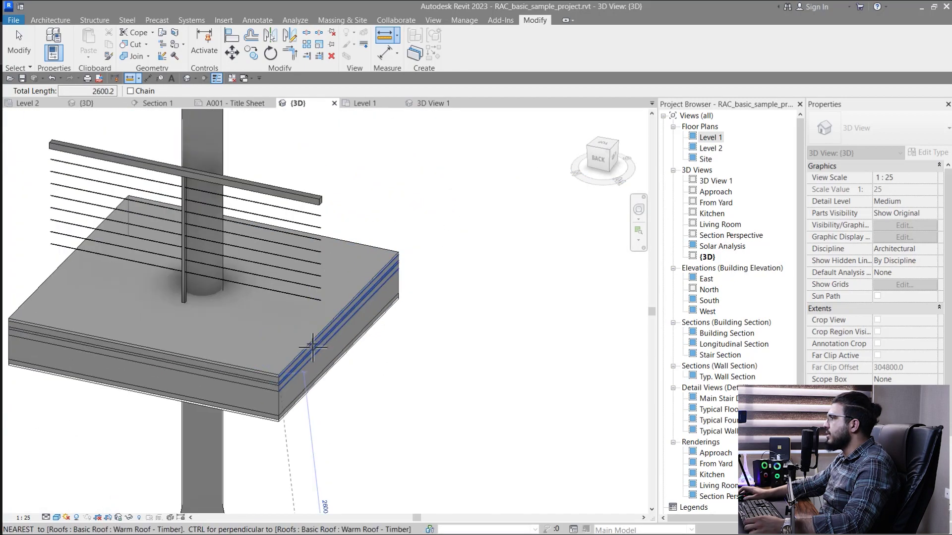
scroll(334, 283, up, 4)
click(401, 256)
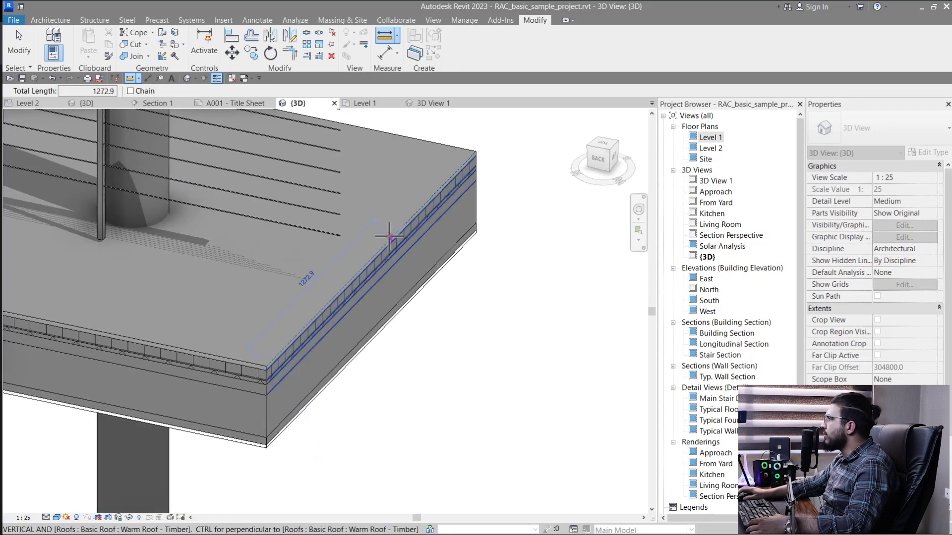
scroll(389, 235, down, 2)
middle_drag(385, 234, 356, 244)
- Enable chained measuring and measure from one corner of the timber floor slab across its front edge
click(131, 91)
scroll(149, 258, down, 3)
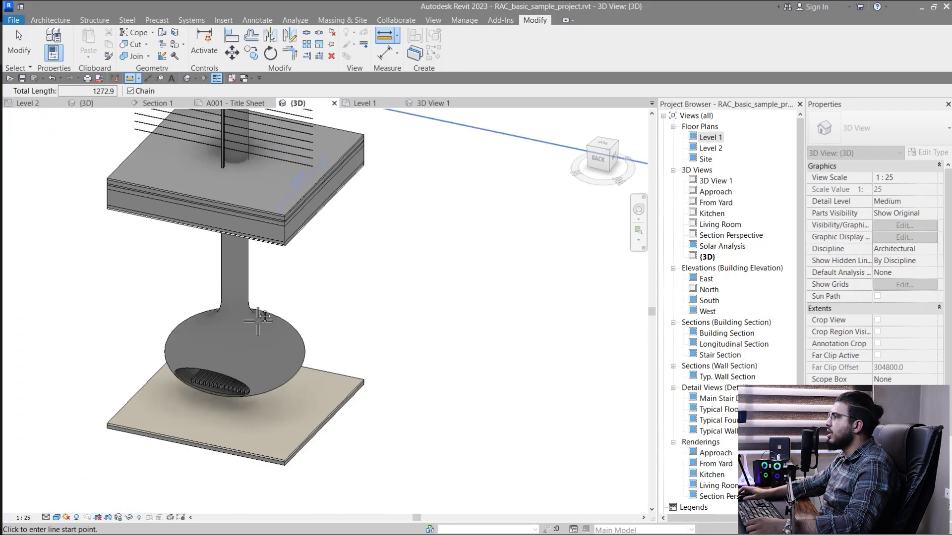
scroll(210, 307, up, 3)
scroll(140, 366, up, 2)
middle_drag(140, 366, 276, 378)
scroll(72, 344, up, 1)
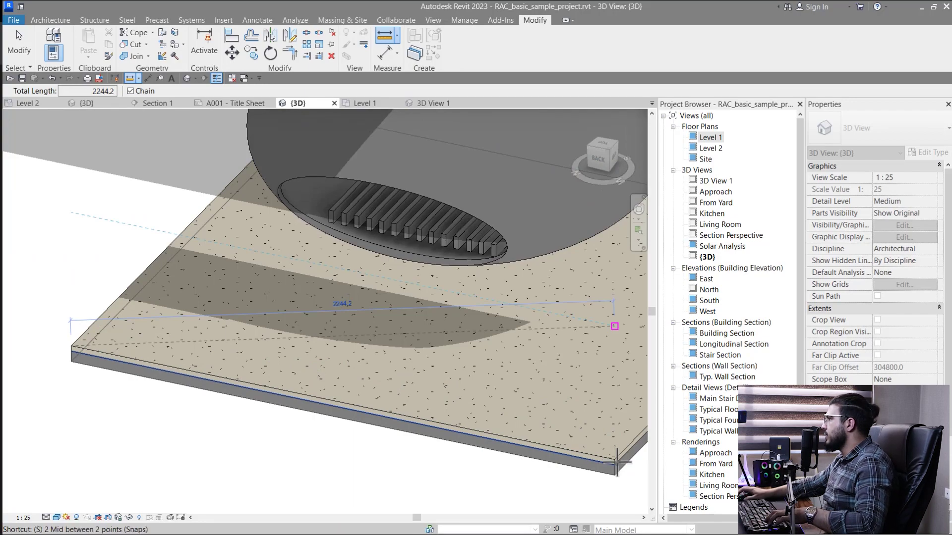
scroll(580, 461, down, 3)
scroll(550, 436, up, 3)
scroll(546, 431, up, 1)
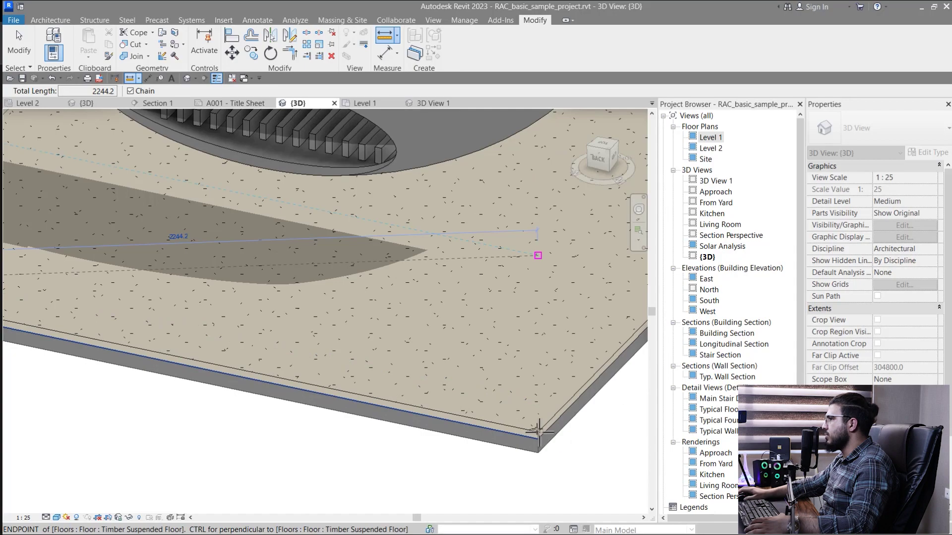
scroll(538, 431, down, 3)
shift+middle_drag(403, 344, 277, 223)
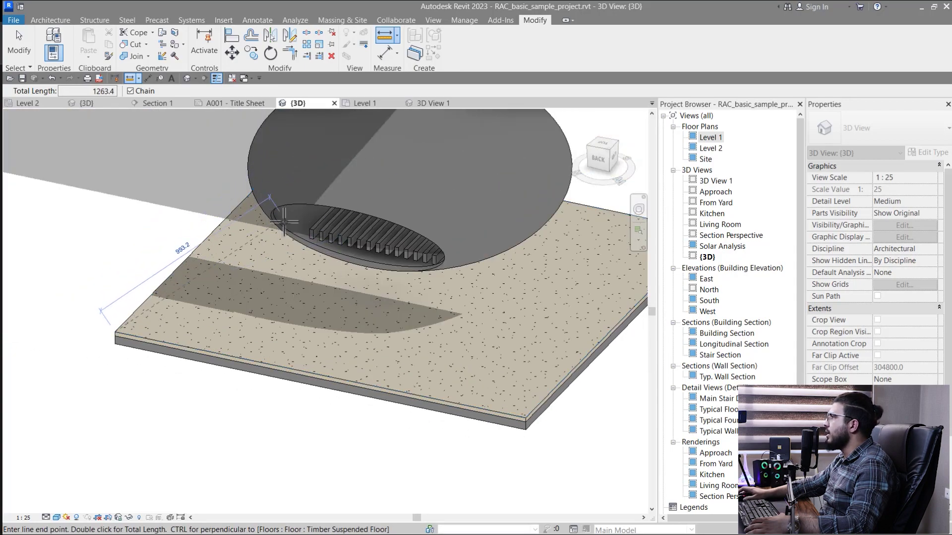
- Continue the chained measurement around the adjacent corners and surface of the floor slab, and end the measurement
scroll(284, 221, down, 3)
shift+middle_drag(353, 313, 504, 293)
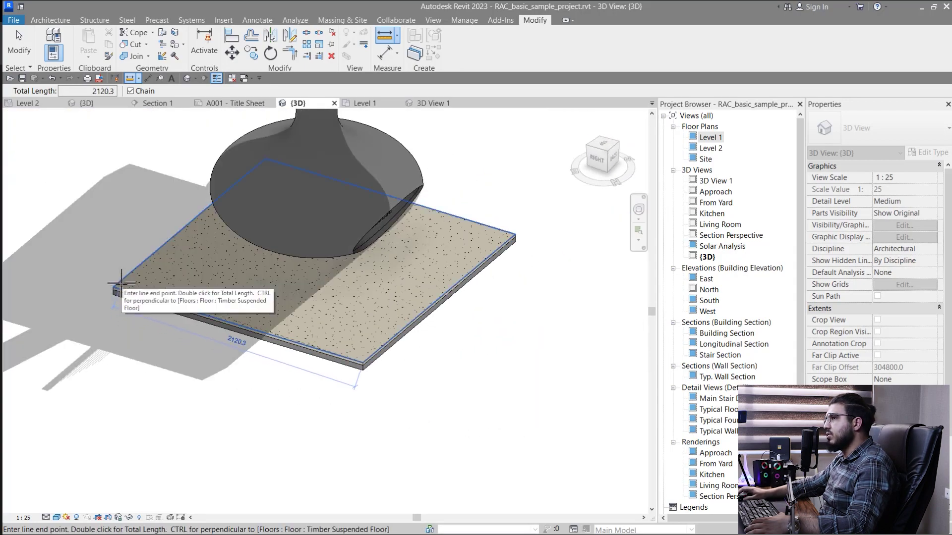
click(121, 283)
scroll(266, 361, up, 4)
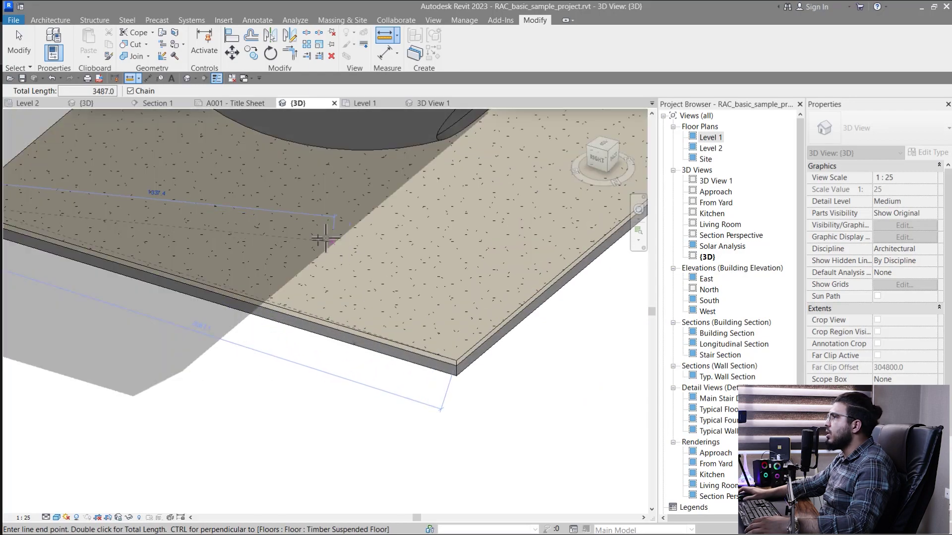
scroll(451, 451, down, 3)
shift+middle_drag(451, 450, 525, 370)
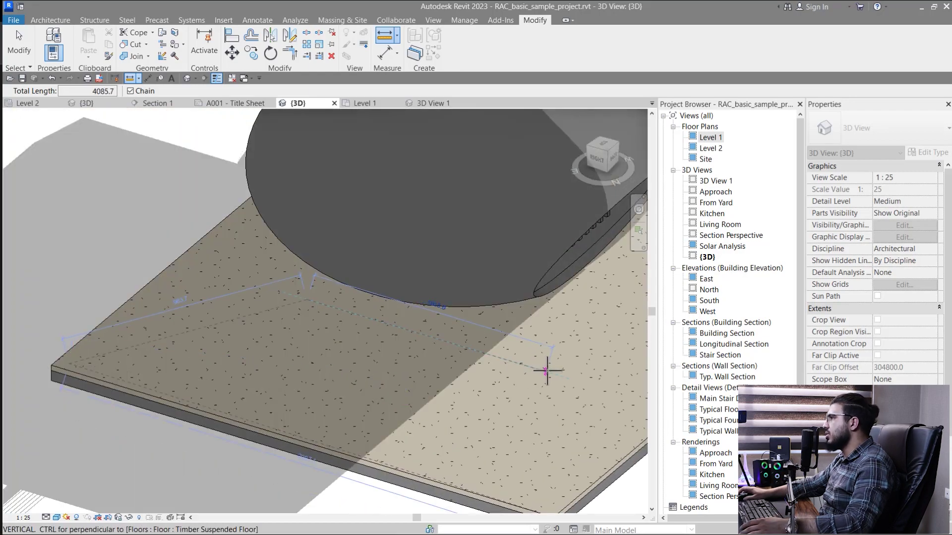
key(Escape)
key(Escape)
scroll(546, 418, down, 5)
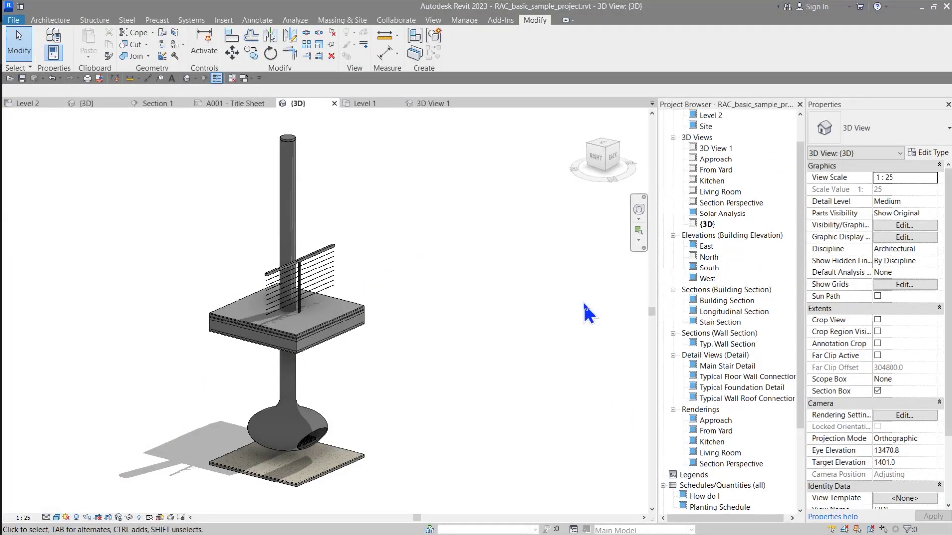
scroll(691, 182, up, 2)
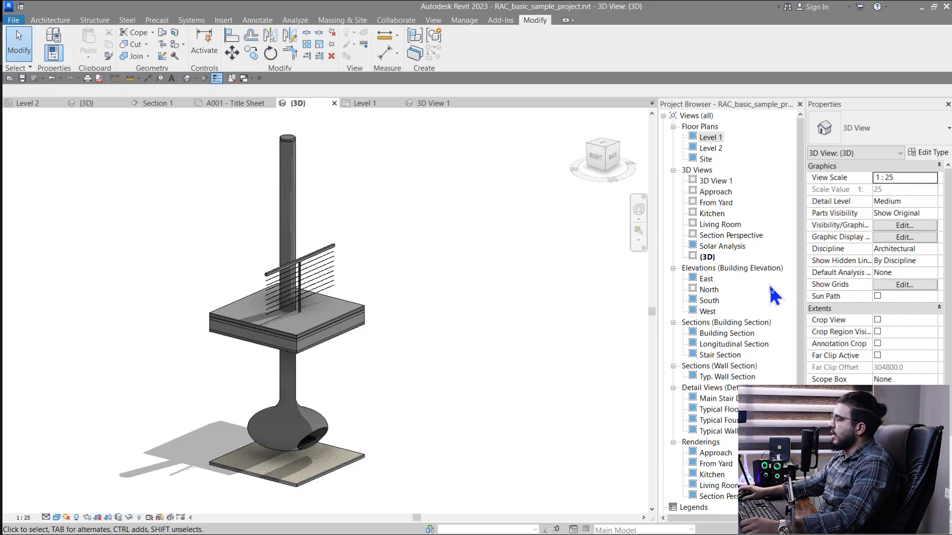
scroll(752, 283, down, 1)
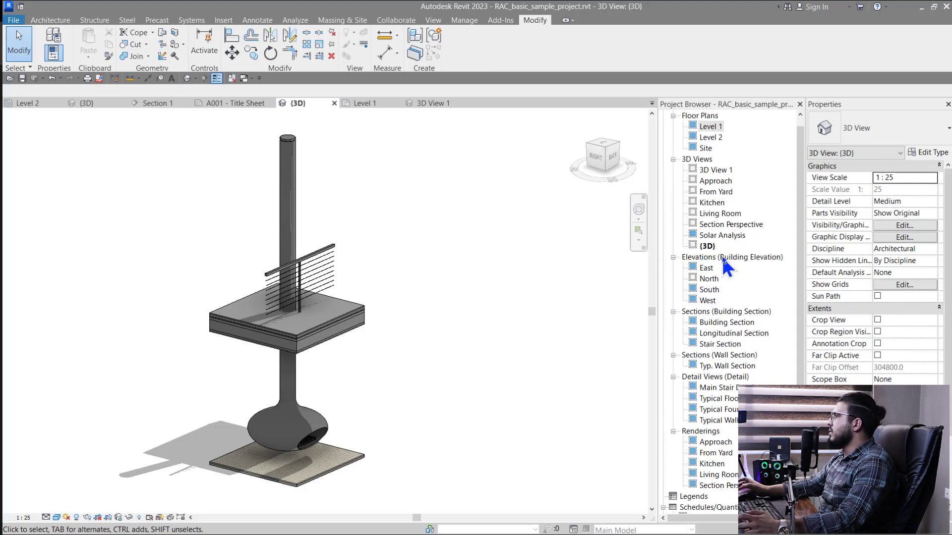
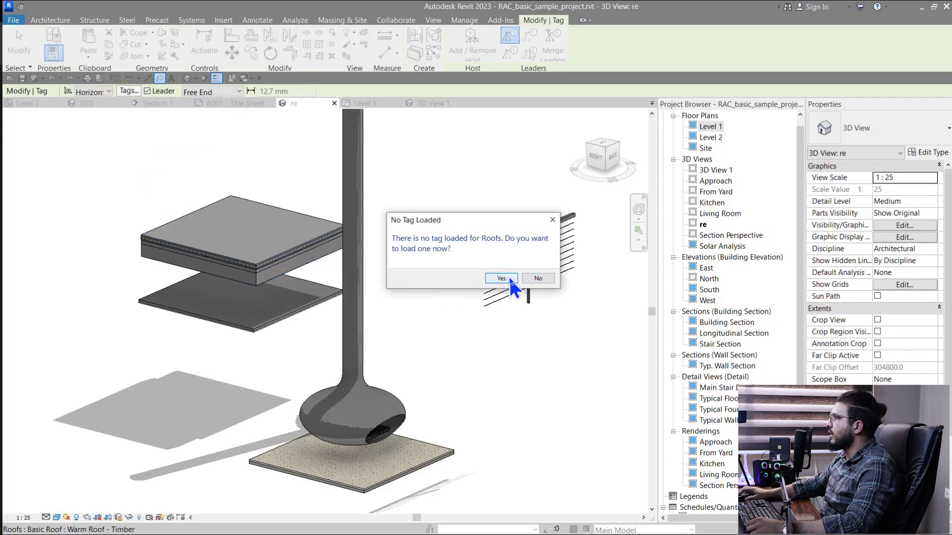
- Agree to load the missing tag family for roofs
click(509, 277)
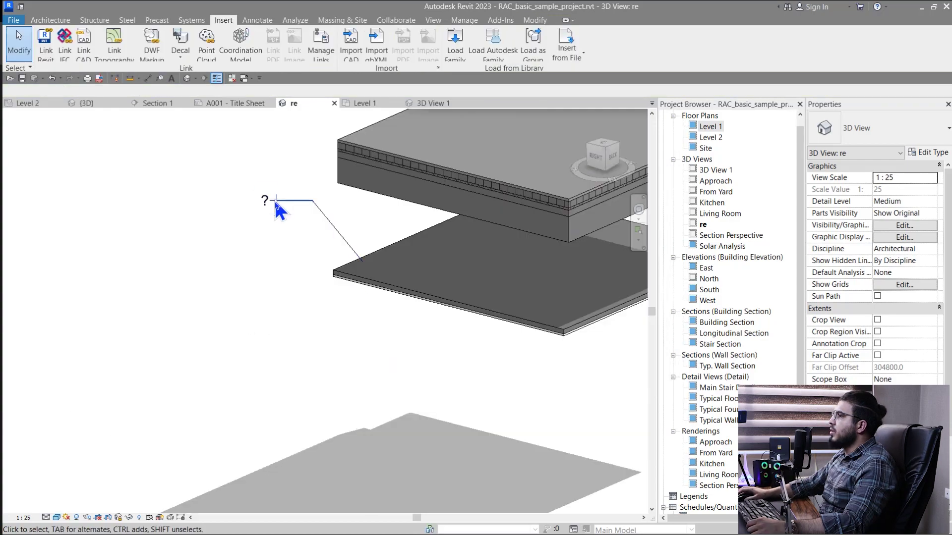
- Reset the displacement of the tagged ceiling in the 3D view re, returning it to its original position
scroll(451, 297, down, 5)
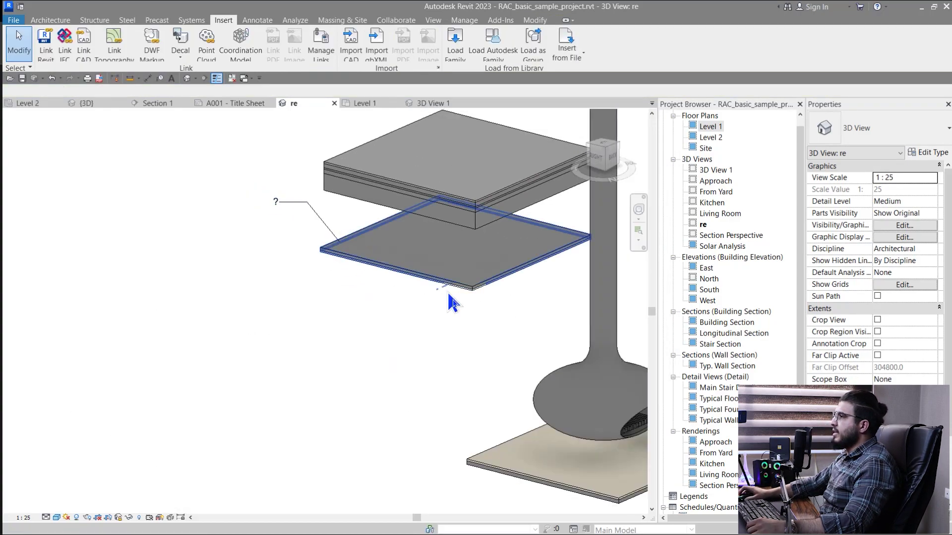
scroll(287, 319, up, 5)
scroll(283, 326, down, 3)
click(284, 330)
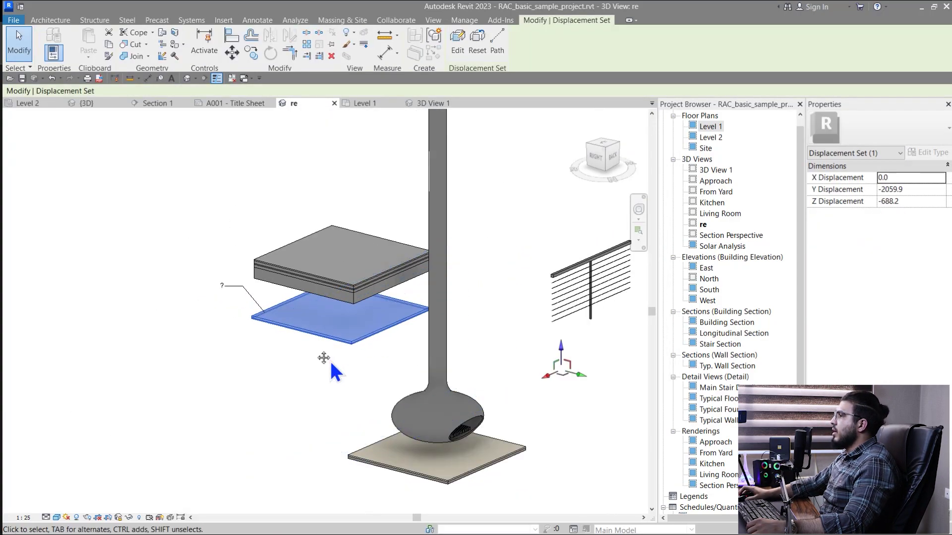
click(490, 56)
scroll(271, 223, up, 6)
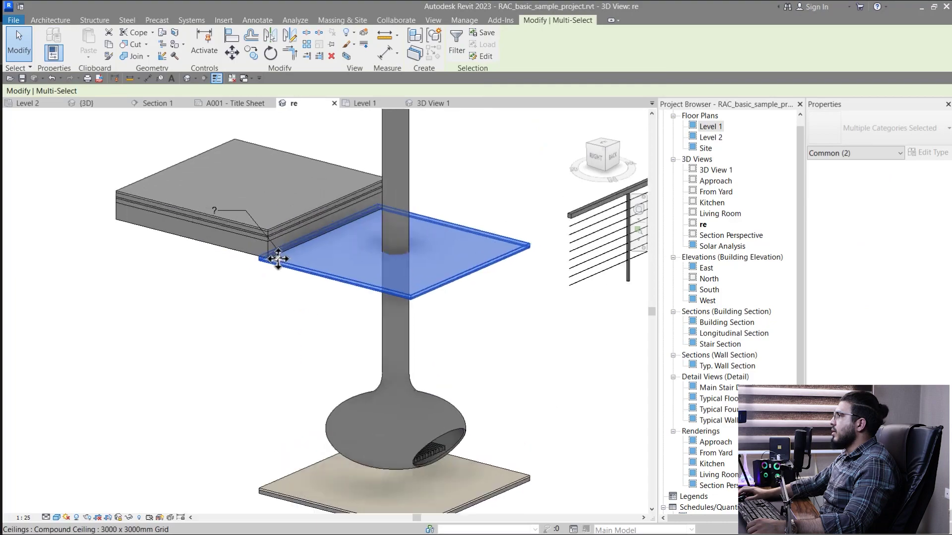
scroll(254, 215, down, 6)
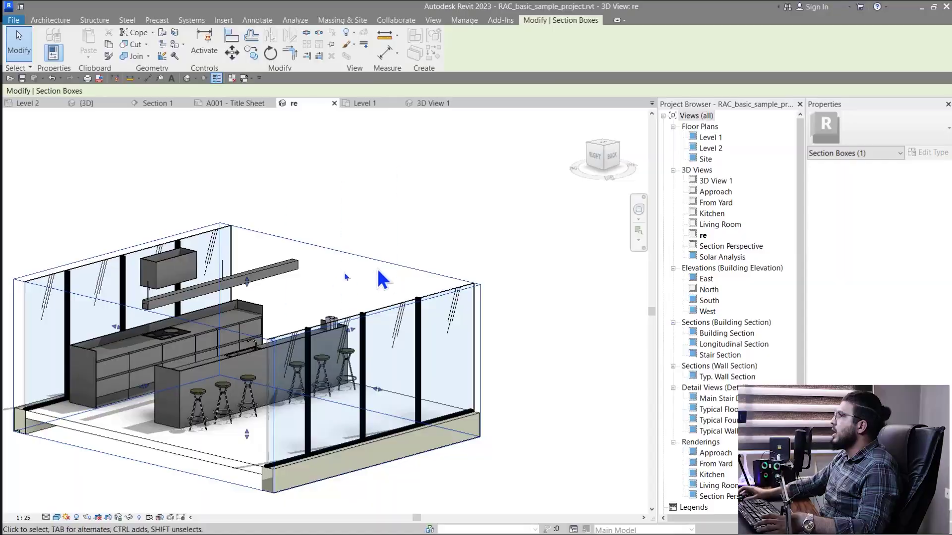
- Try to set the work plane in the kitchen view with the Work Plane dialog's Pick a plane option
middle_drag(404, 326, 362, 291)
click(55, 21)
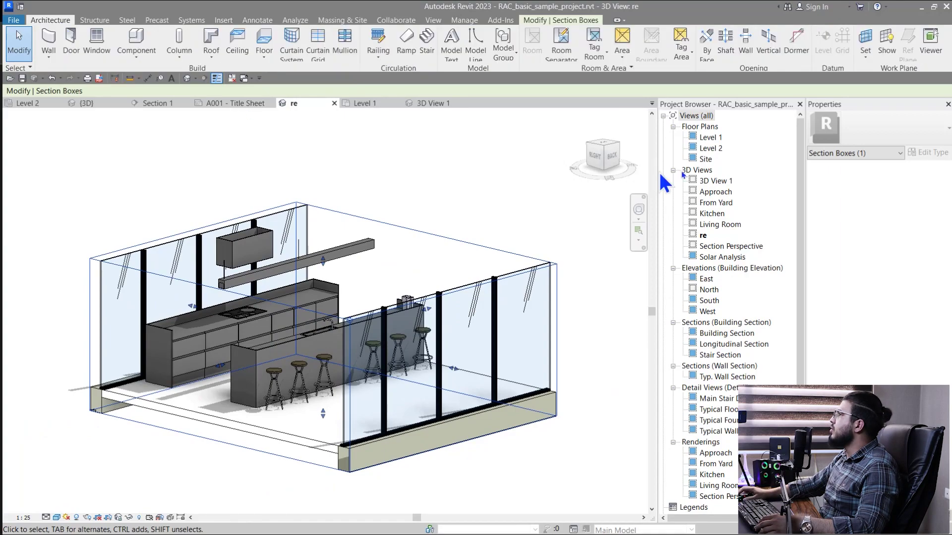
click(865, 38)
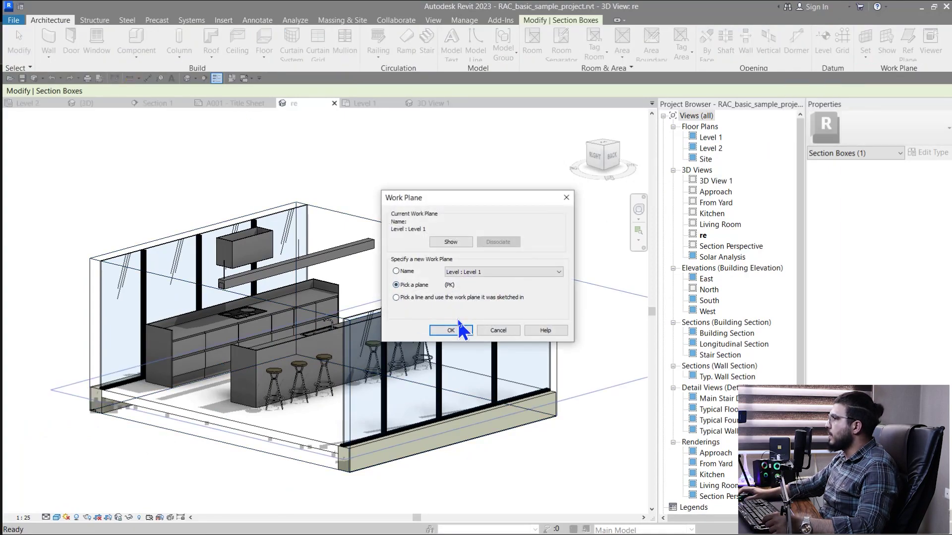
click(450, 331)
scroll(217, 324, up, 3)
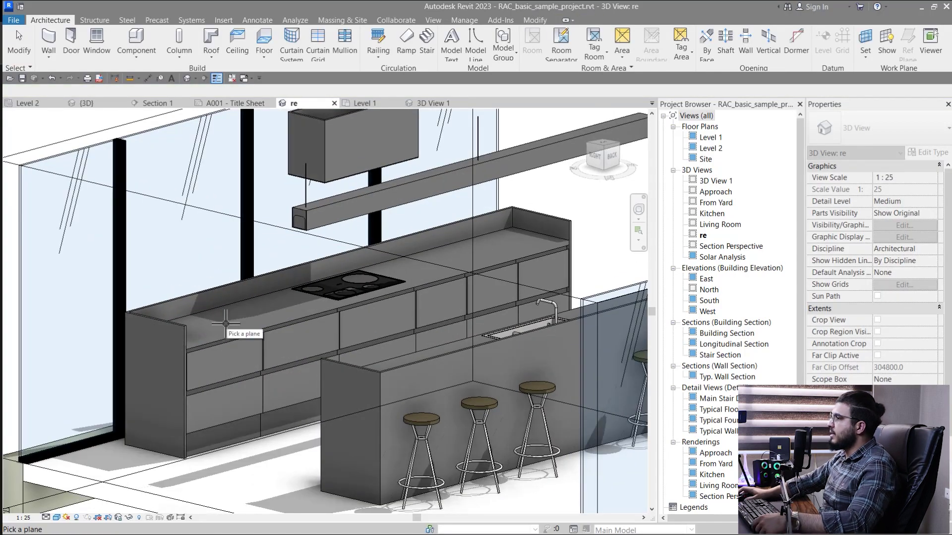
scroll(167, 271, up, 2)
key(Escape)
- Set the work plane to the front face of the kitchen cabinets directly with the Pick a Plane command
scroll(171, 276, down, 6)
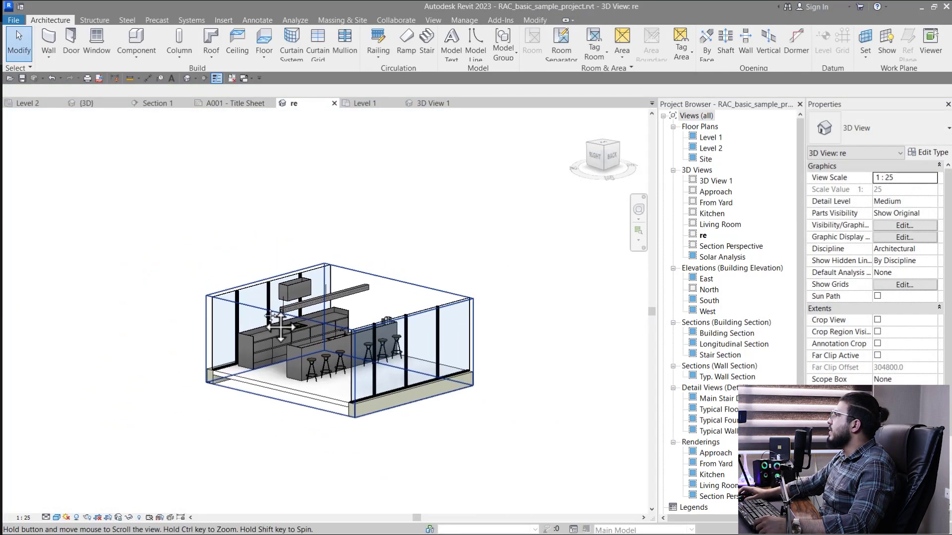
scroll(274, 339, up, 2)
click(865, 53)
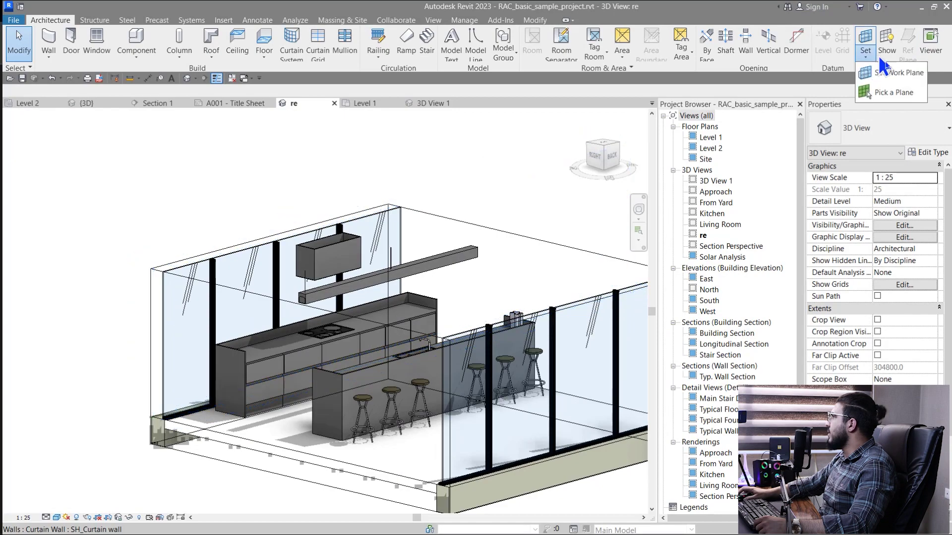
click(890, 93)
scroll(293, 331, up, 3)
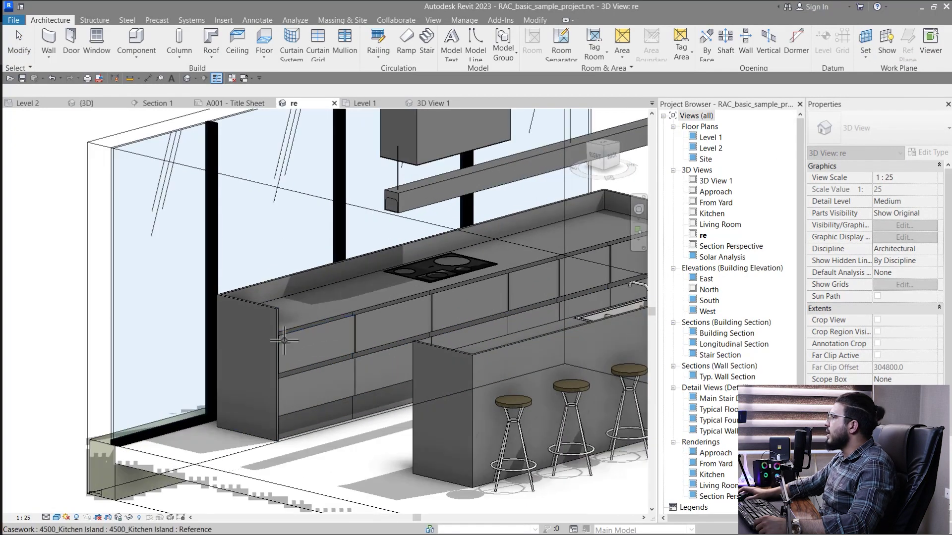
scroll(294, 330, down, 1)
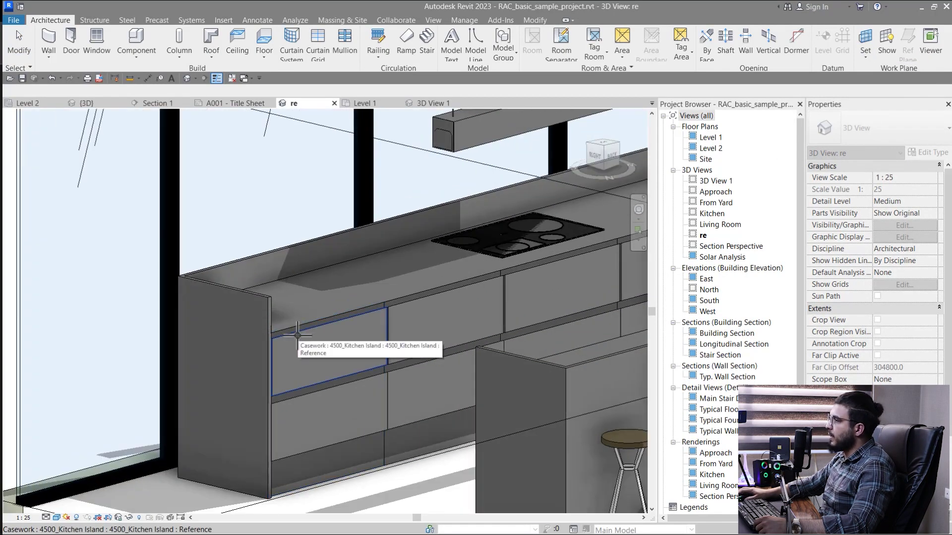
middle_drag(294, 331, 312, 342)
scroll(312, 342, down, 3)
key(Escape)
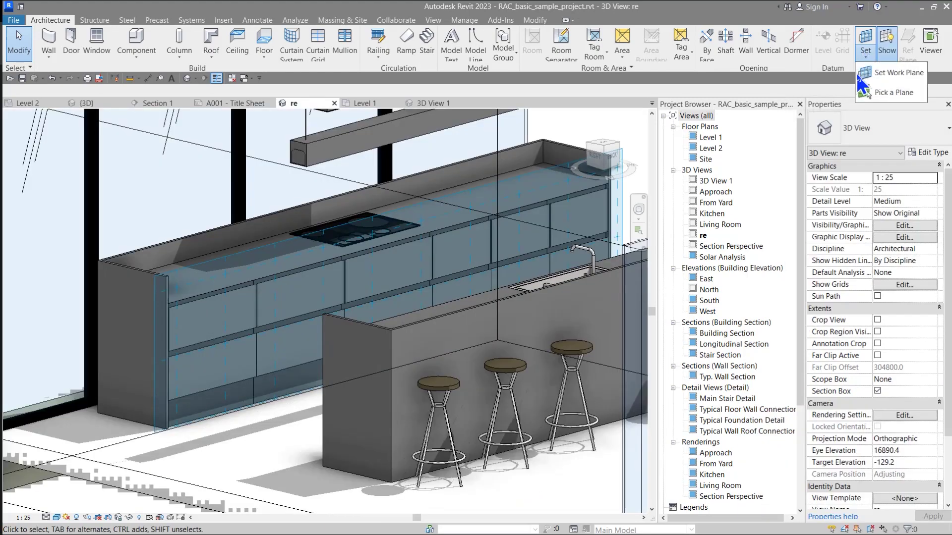
click(863, 89)
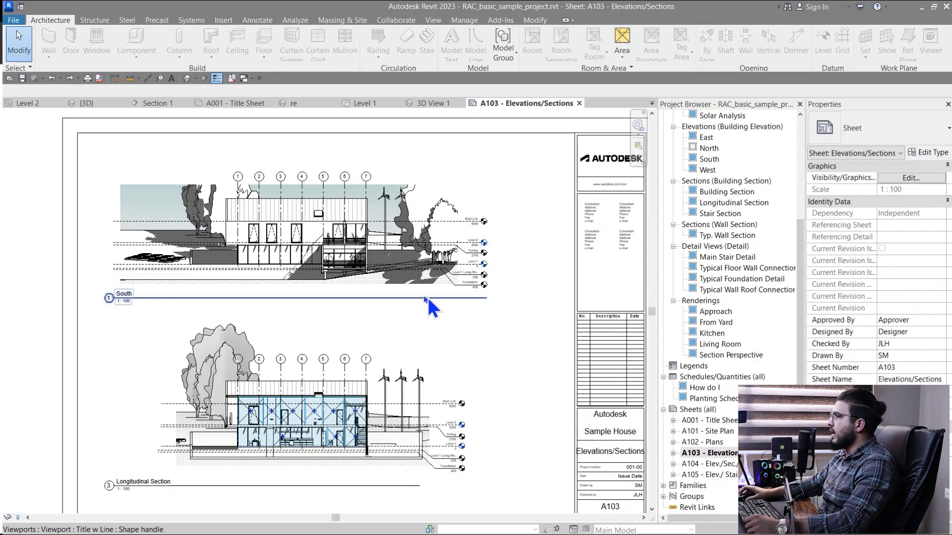
- Replace the South elevation in its viewport on sheet A103 with 3D View 1
middle_drag(436, 303, 446, 344)
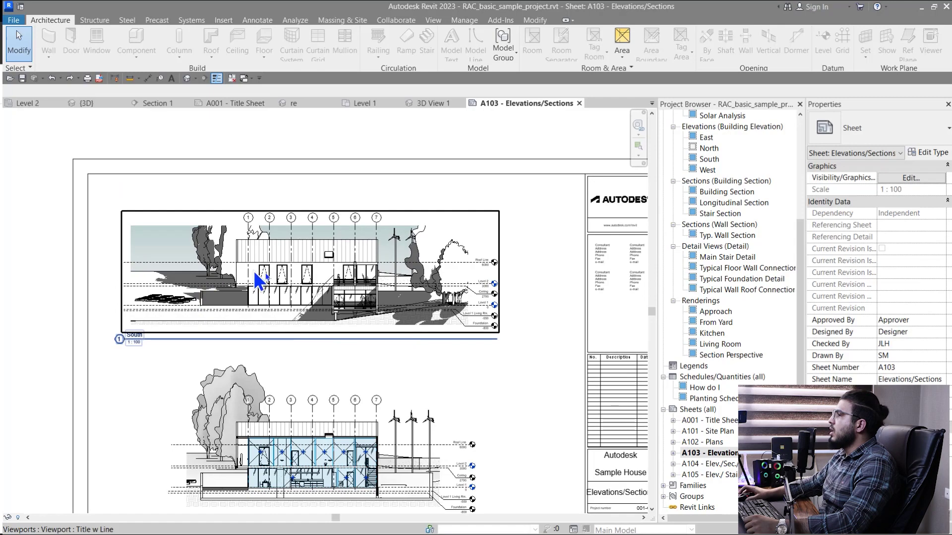
click(310, 269)
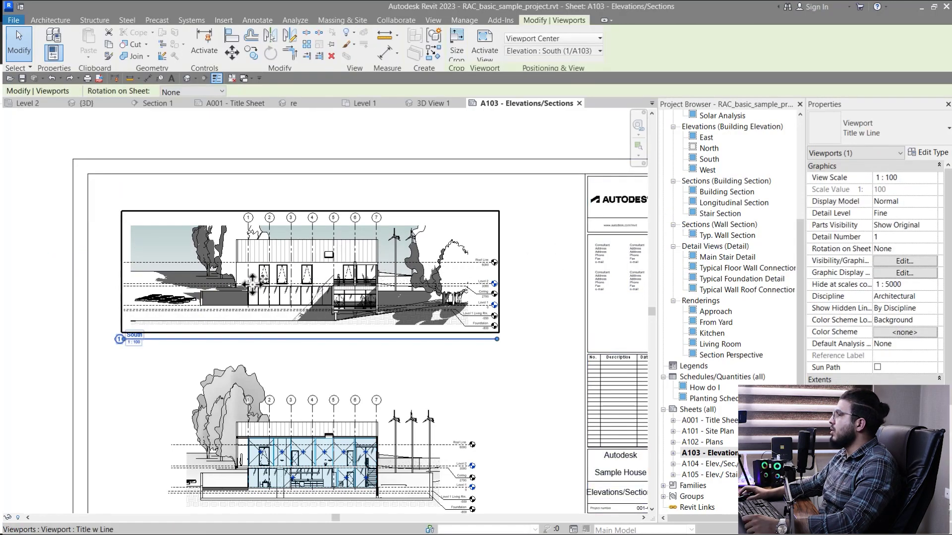
click(543, 49)
scroll(571, 149, up, 5)
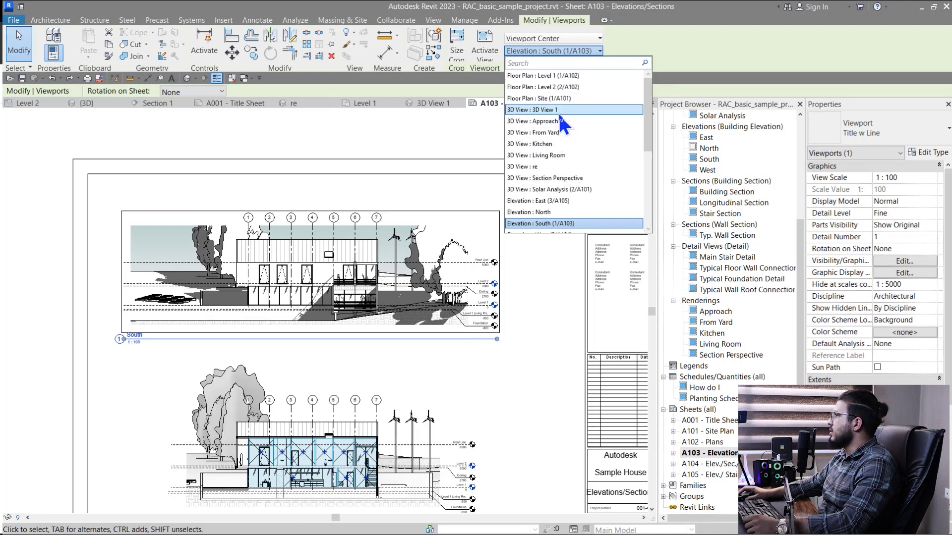
click(560, 114)
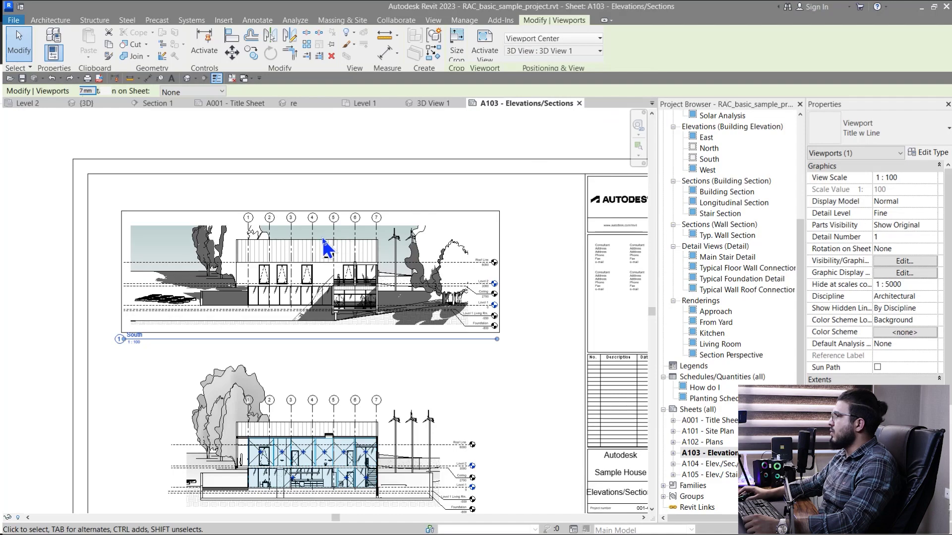
- Shift the 3D View 1 viewport toward the left edge of sheet A103
click(382, 315)
click(323, 315)
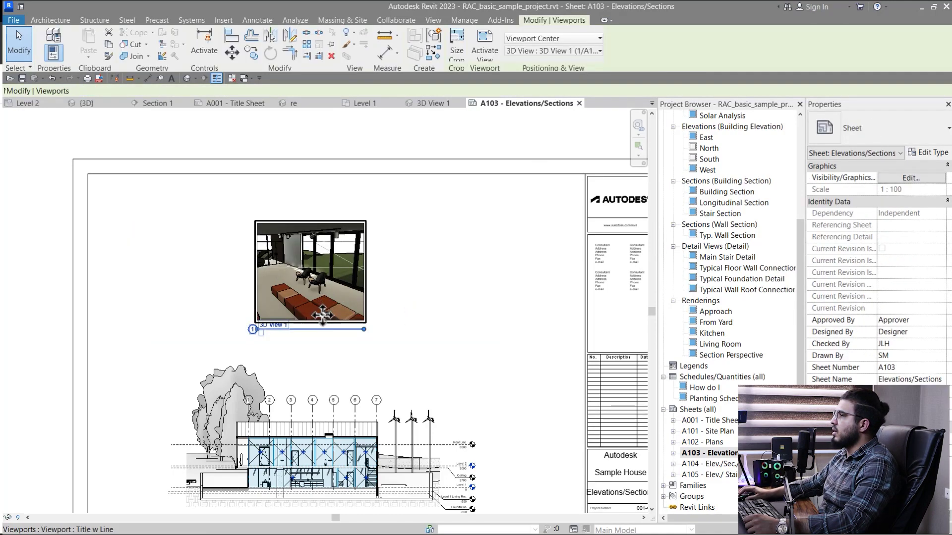
ctrl+drag(323, 315, 215, 289)
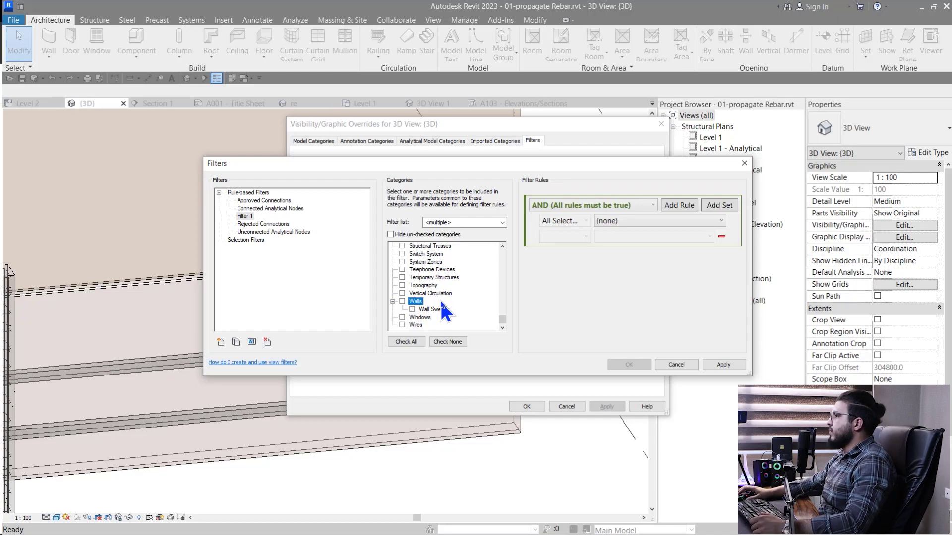
- Include the Walls category in Filter 1 and browse the wall parameters available for its filter rule
click(402, 301)
click(638, 221)
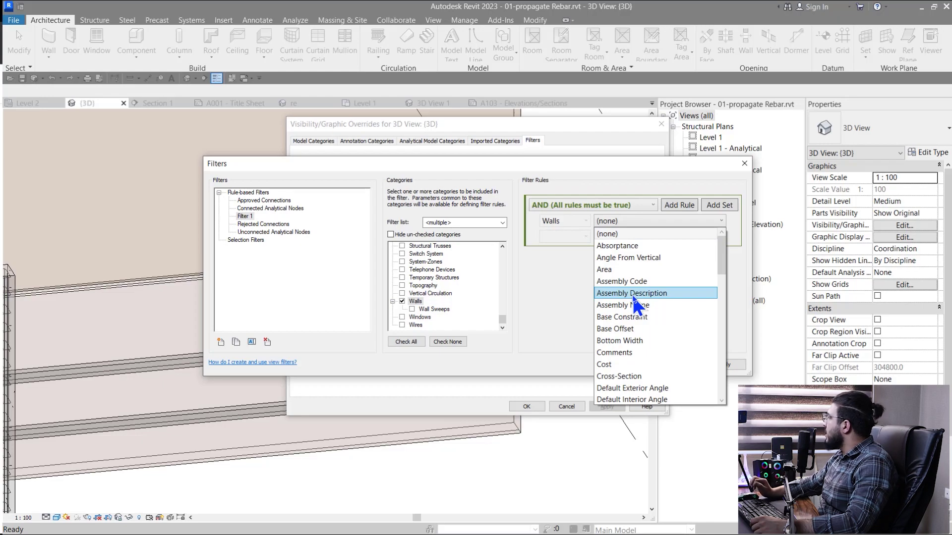
scroll(634, 298, down, 6)
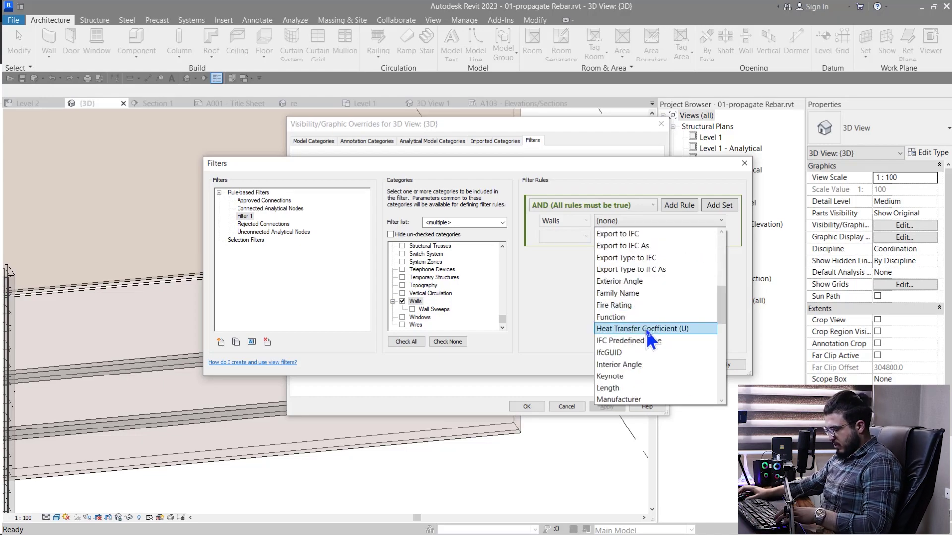
scroll(645, 328, up, 4)
key(Down)
key(Down)
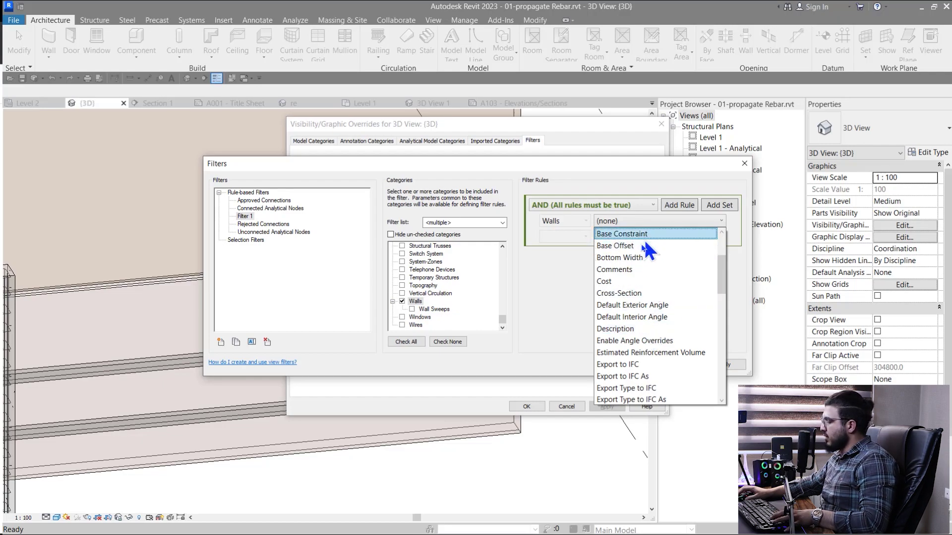
scroll(636, 248, down, 7)
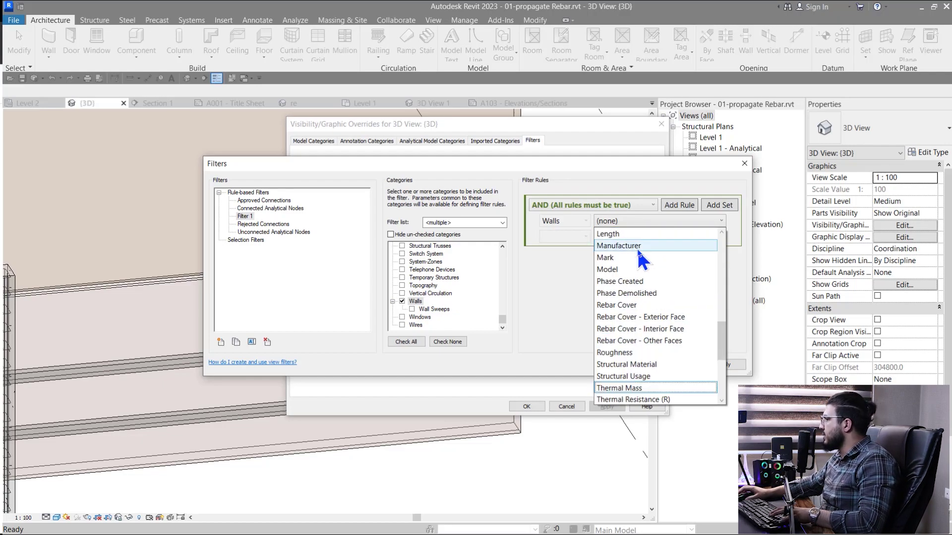
scroll(636, 247, down, 1)
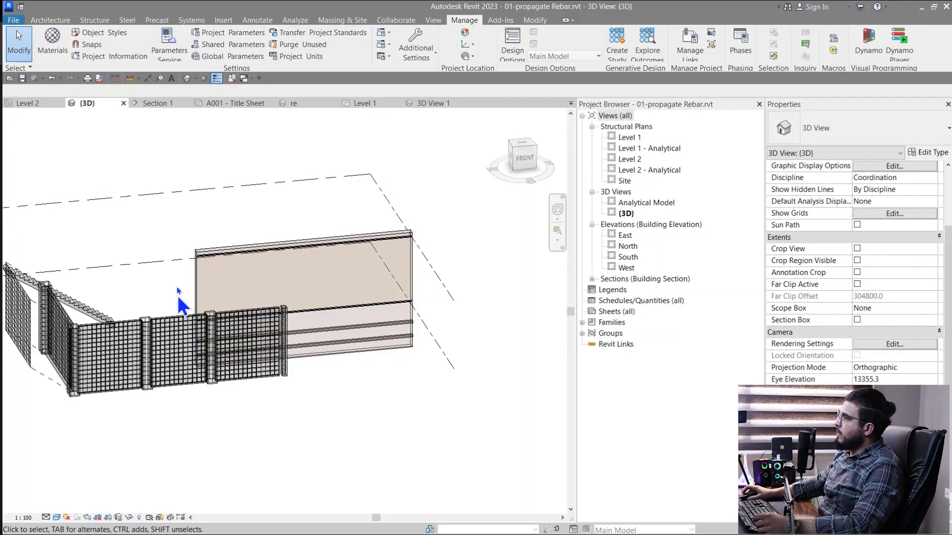
- Select the Exterior - Render on Brick on Block wall and view the choices of its Export to IFC parameter
scroll(423, 319, up, 3)
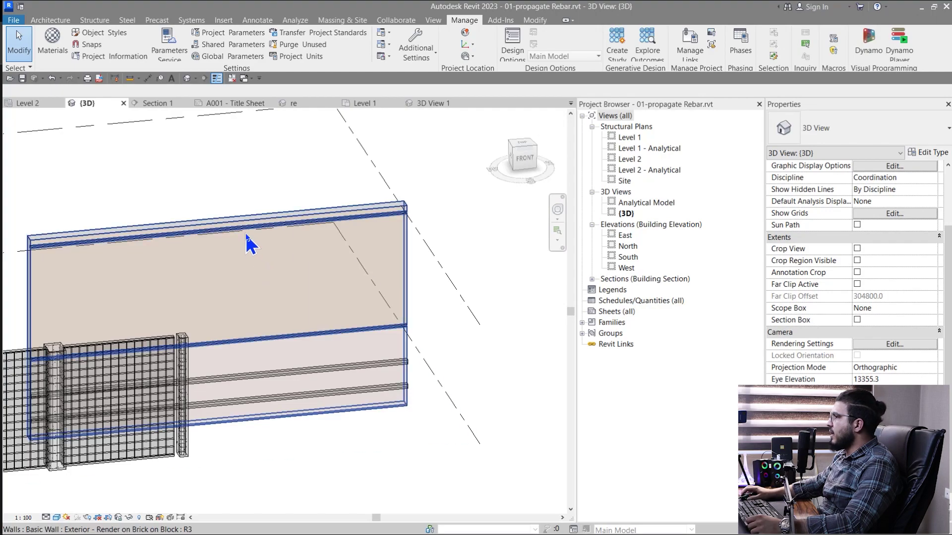
click(259, 250)
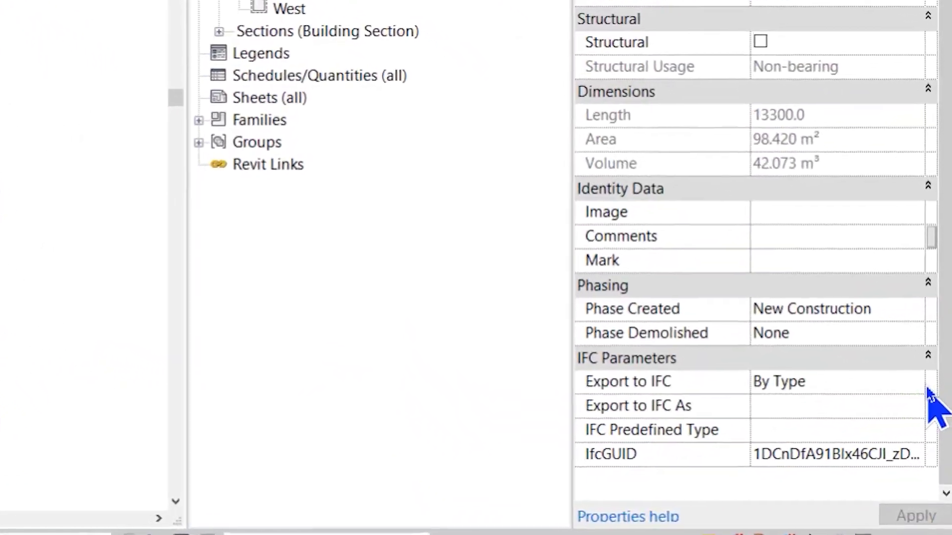
click(920, 383)
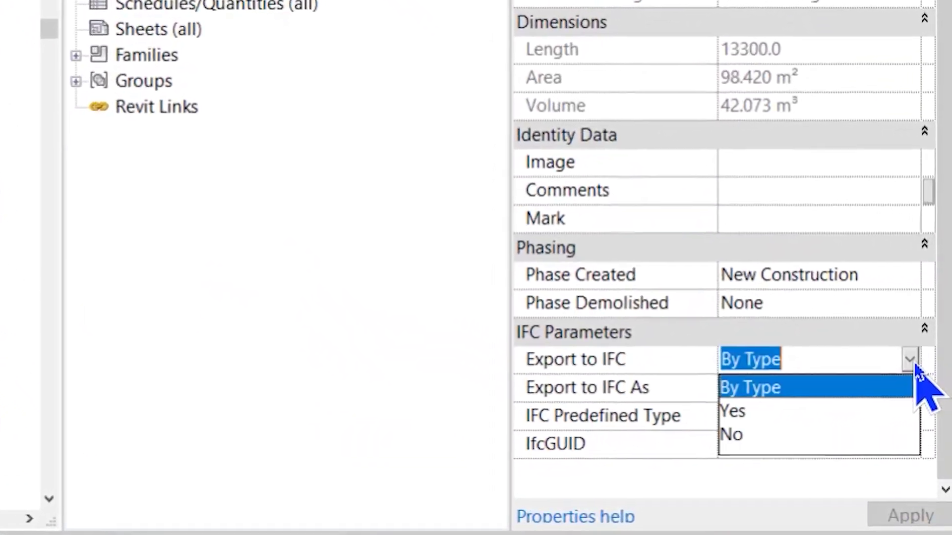
click(920, 382)
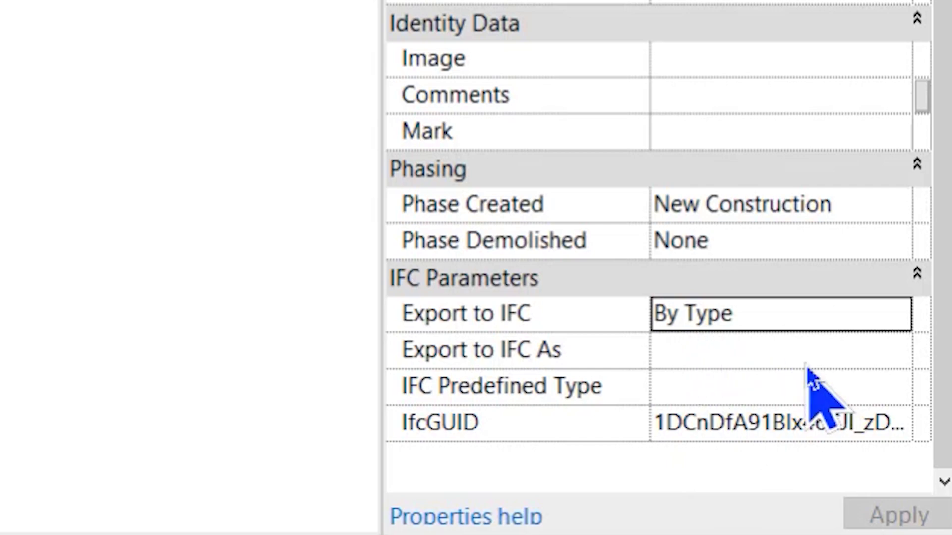
- Search the IFC4 entities for "wall" and choose IfcWall as the selected wall's Export to IFC As entity
click(875, 342)
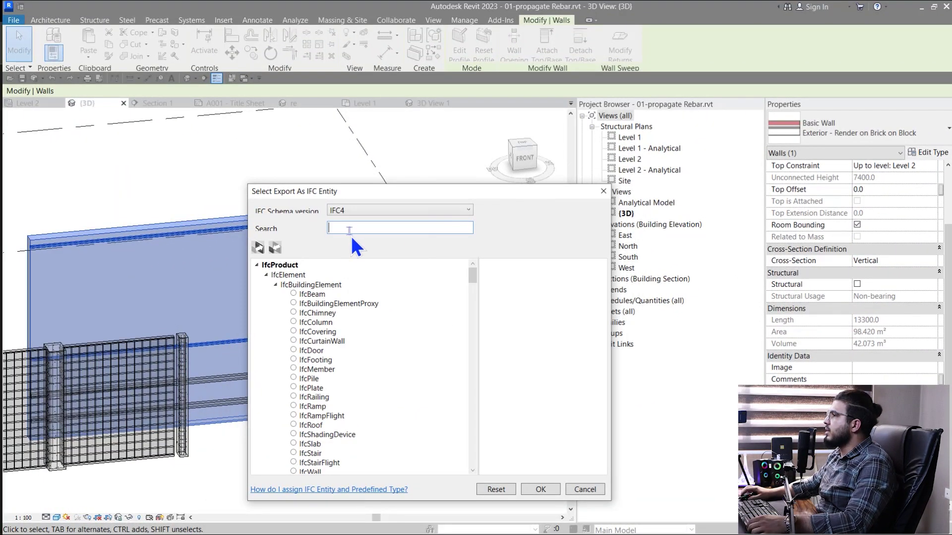
text(wa)
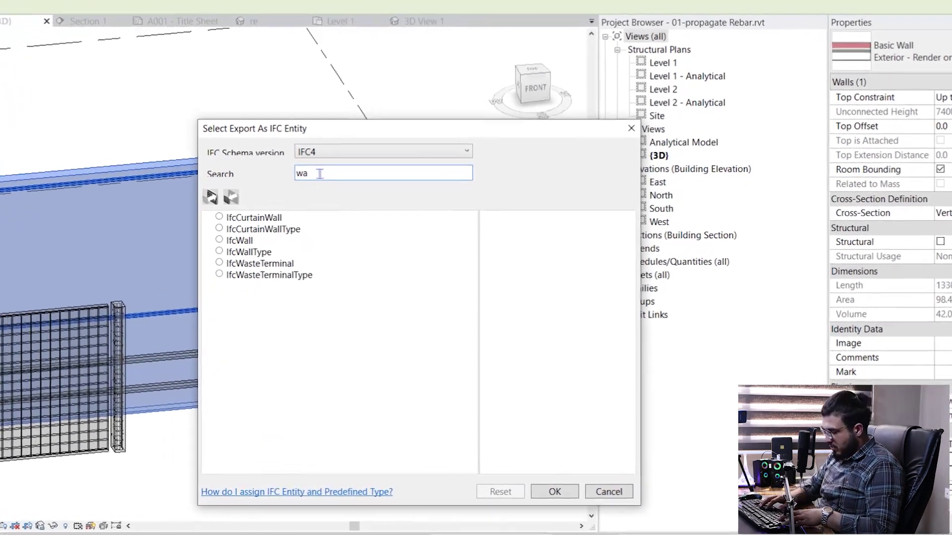
text(ll)
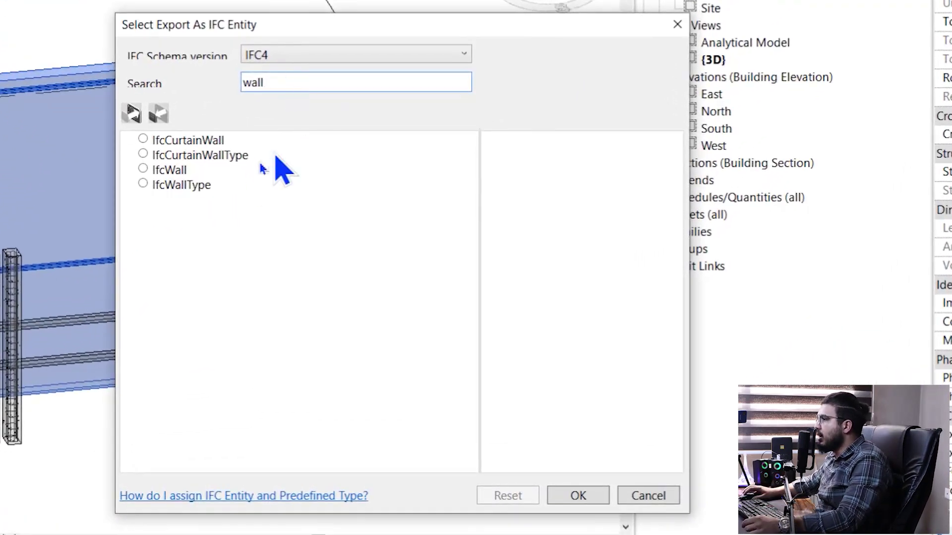
click(143, 169)
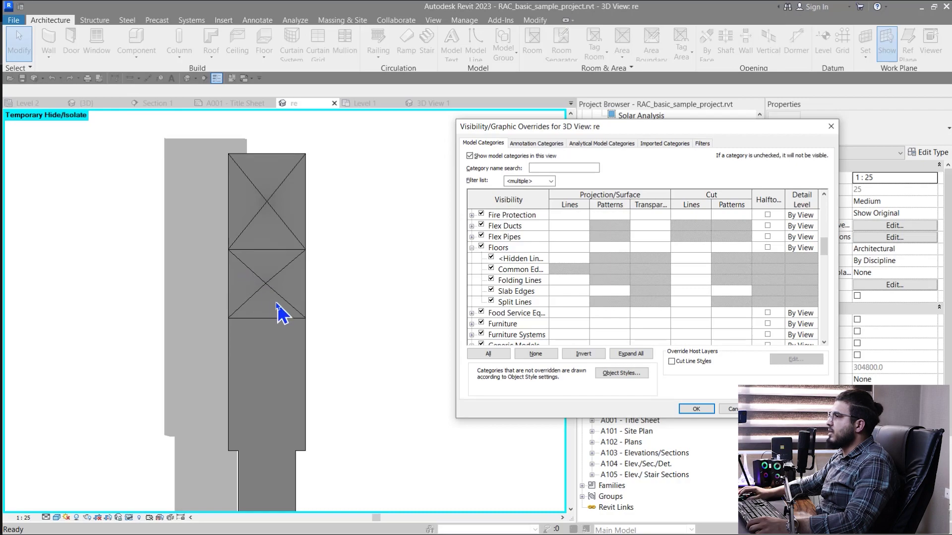
- Close the visibility overrides of 3D view re, inspect the floor's fold and split lines in 3D, and return to the top view
drag(570, 134, 486, 153)
click(747, 150)
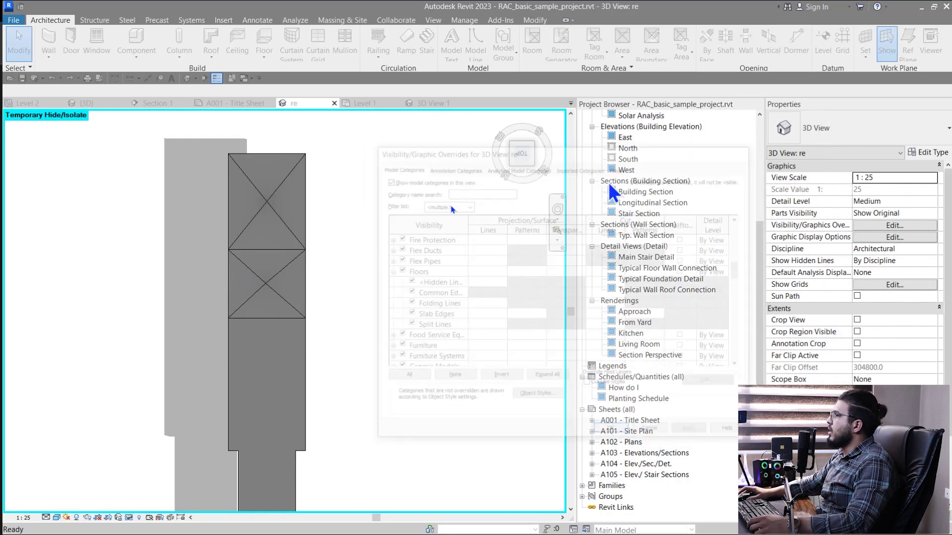
shift+middle_drag(318, 300, 427, 134)
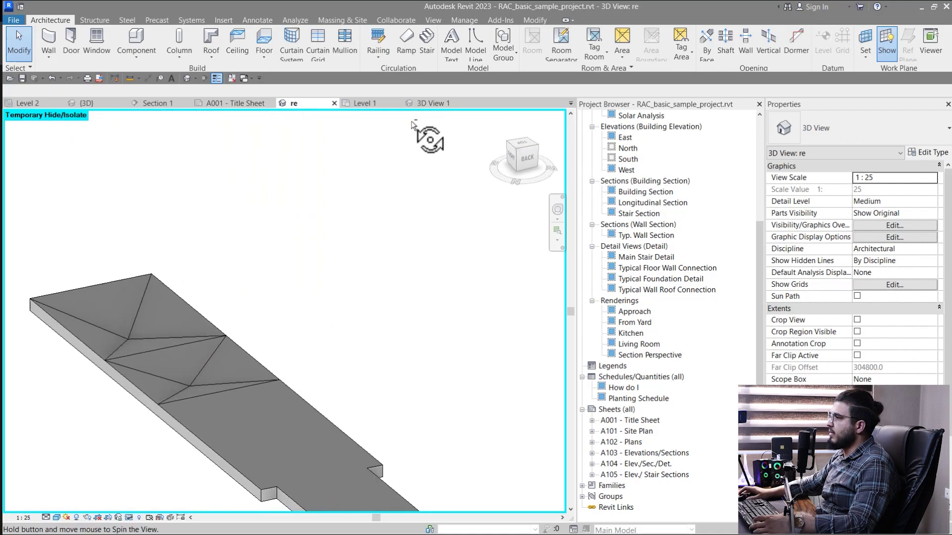
scroll(196, 372, up, 5)
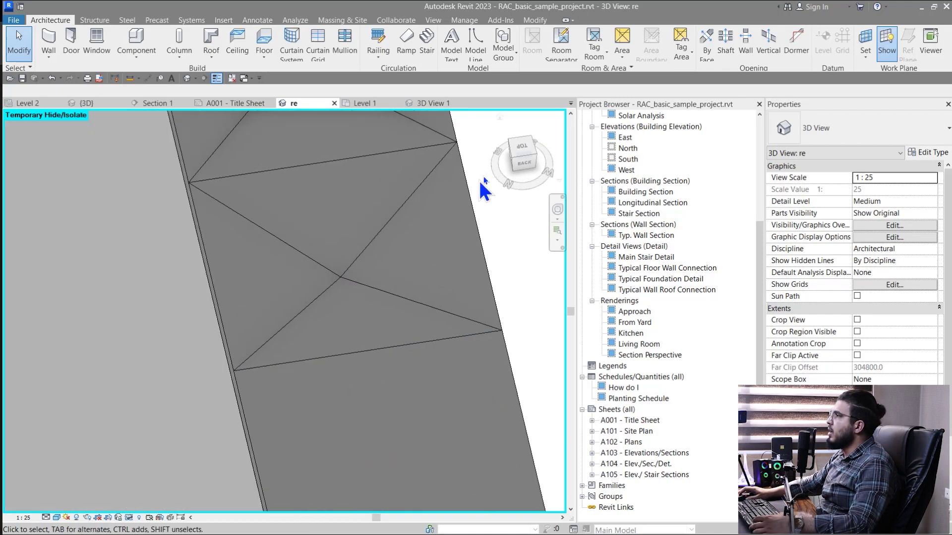
click(519, 148)
middle_drag(482, 210, 361, 359)
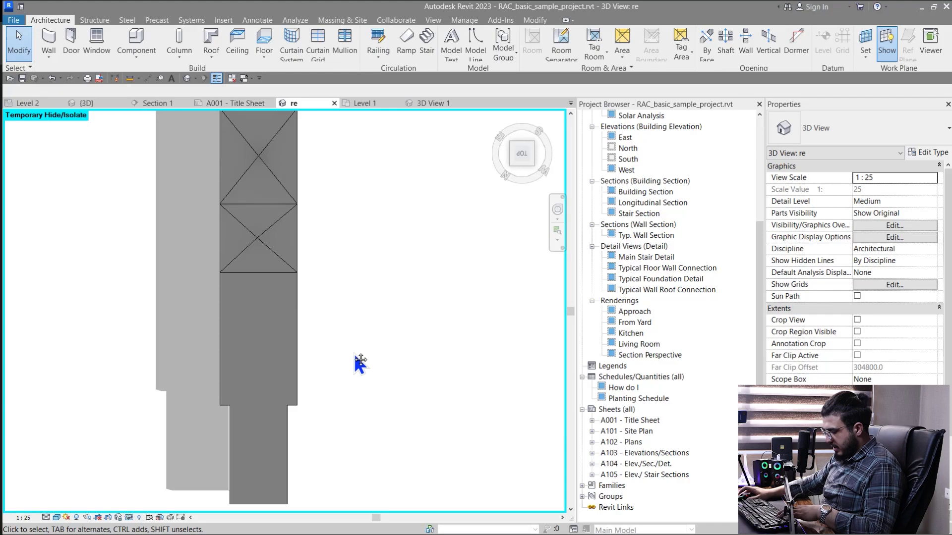
- Turn off the Folding Lines subcategory of Floors in the Visibility/Graphic Overrides of 3D view re, leaving Split Lines on
key(v)
key(g)
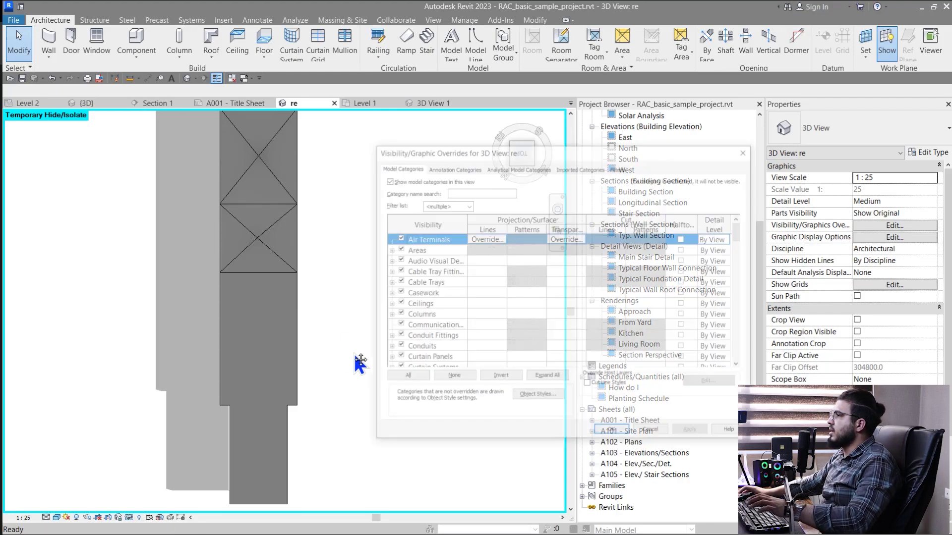
scroll(392, 350, down, 1)
click(393, 314)
scroll(377, 327, down, 5)
click(367, 301)
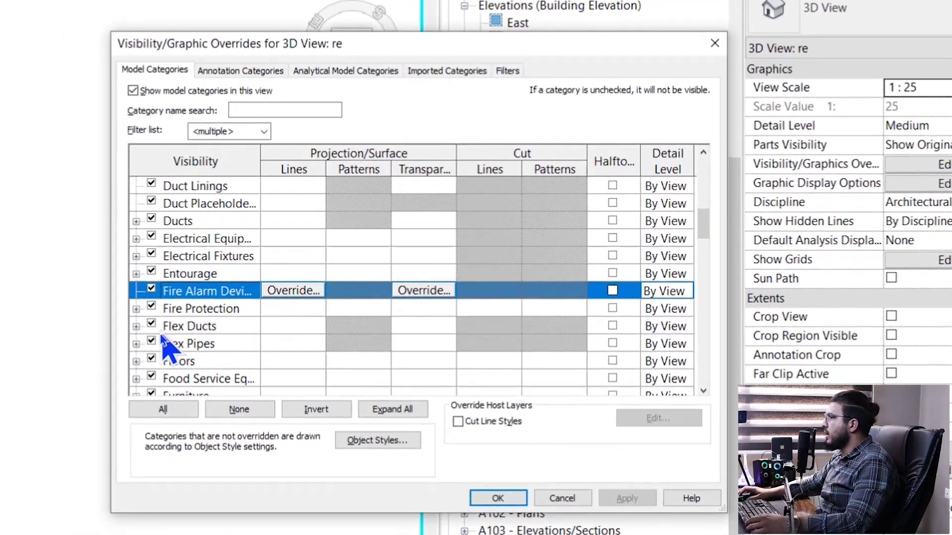
scroll(149, 359, down, 1)
click(136, 344)
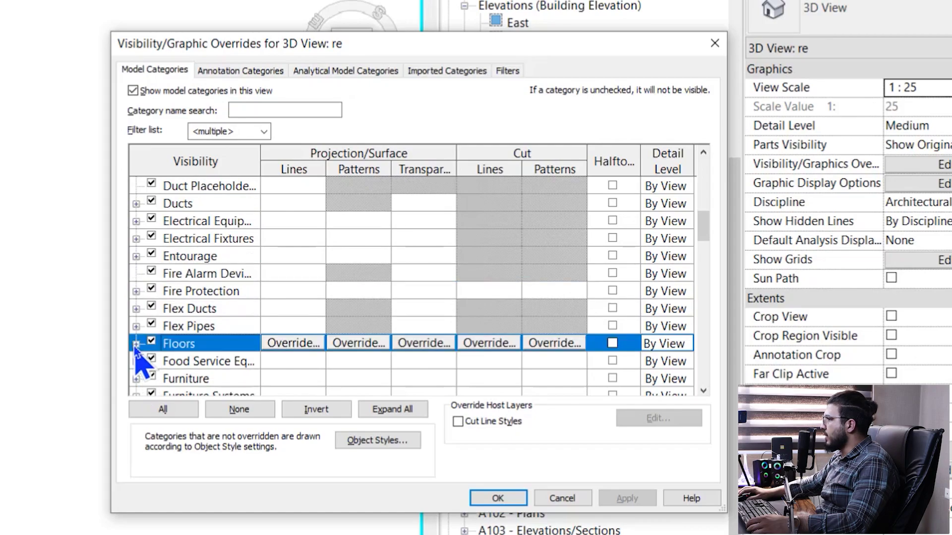
click(136, 344)
scroll(263, 347, down, 2)
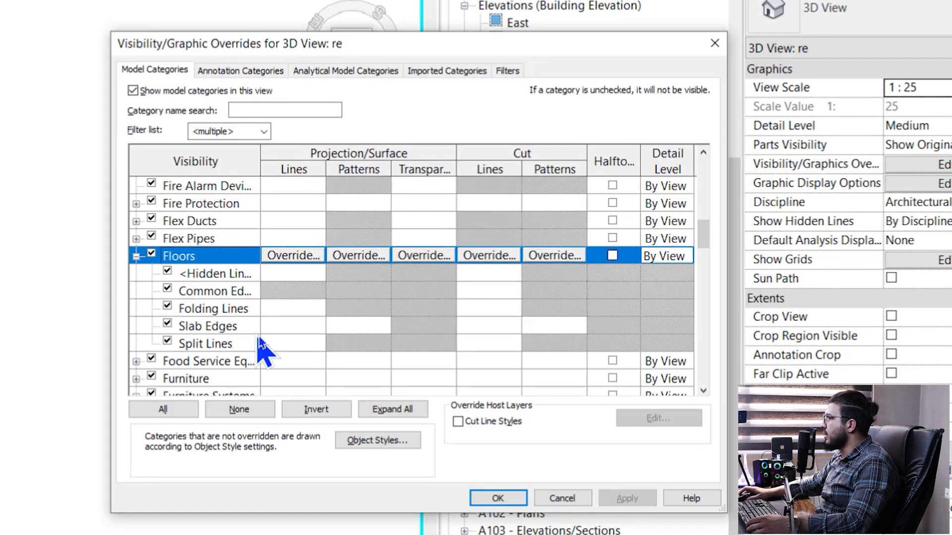
click(167, 341)
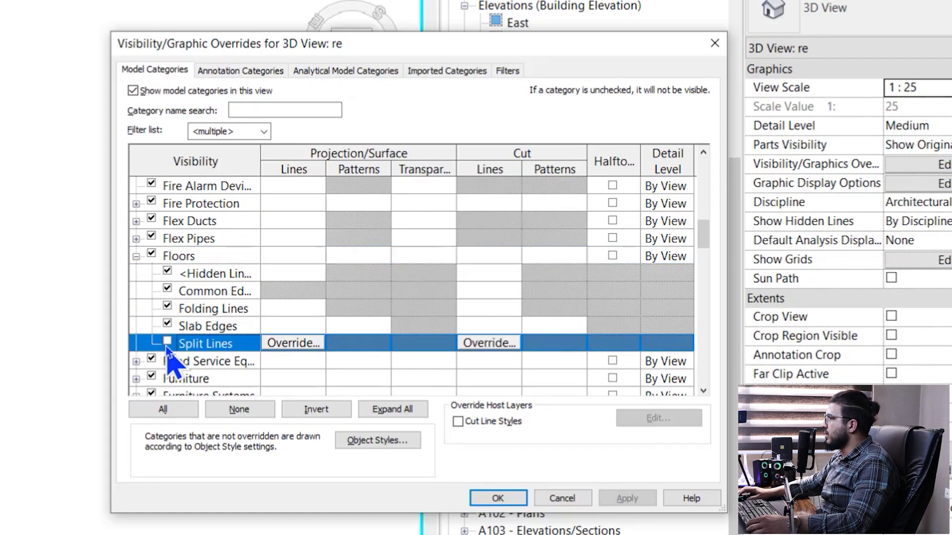
click(167, 306)
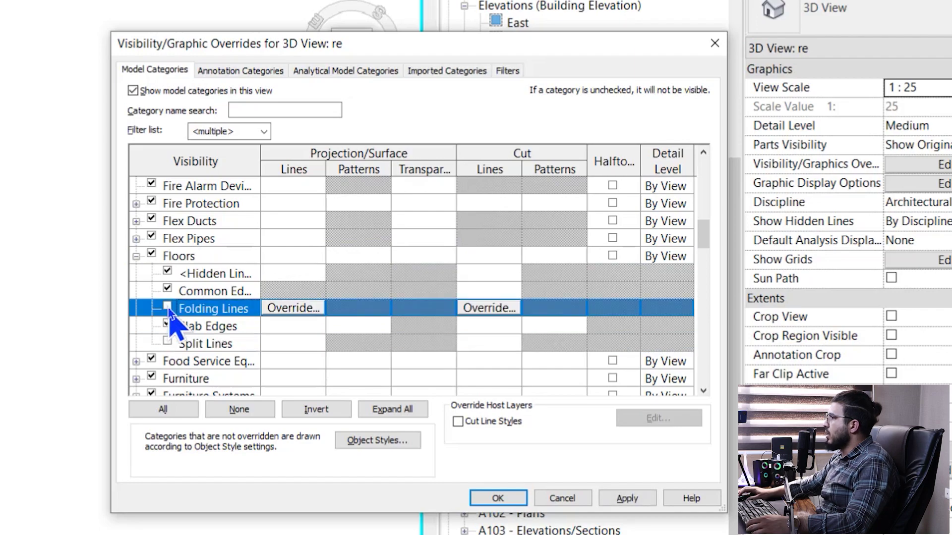
click(167, 341)
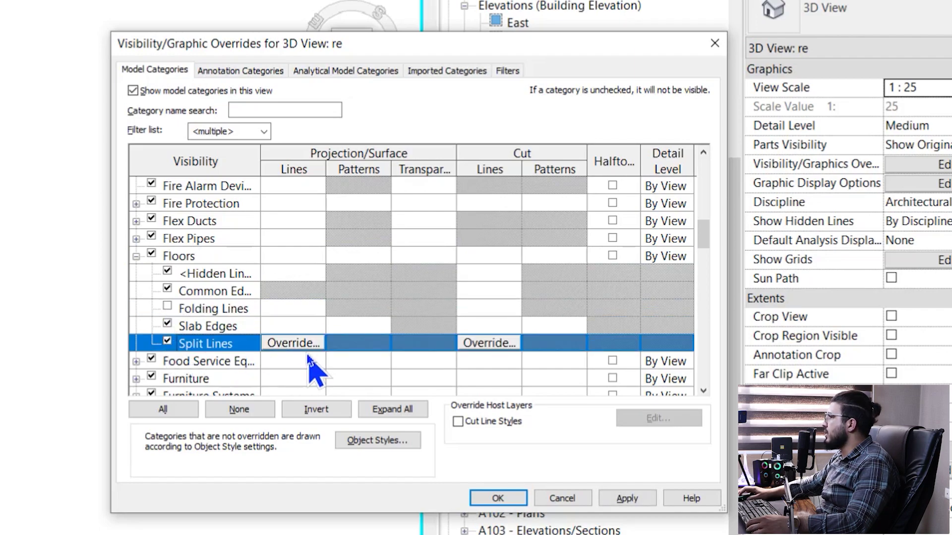
- Override the projection line color of the floors' Split Lines with red and apply the overrides to 3D view re
click(301, 343)
click(381, 274)
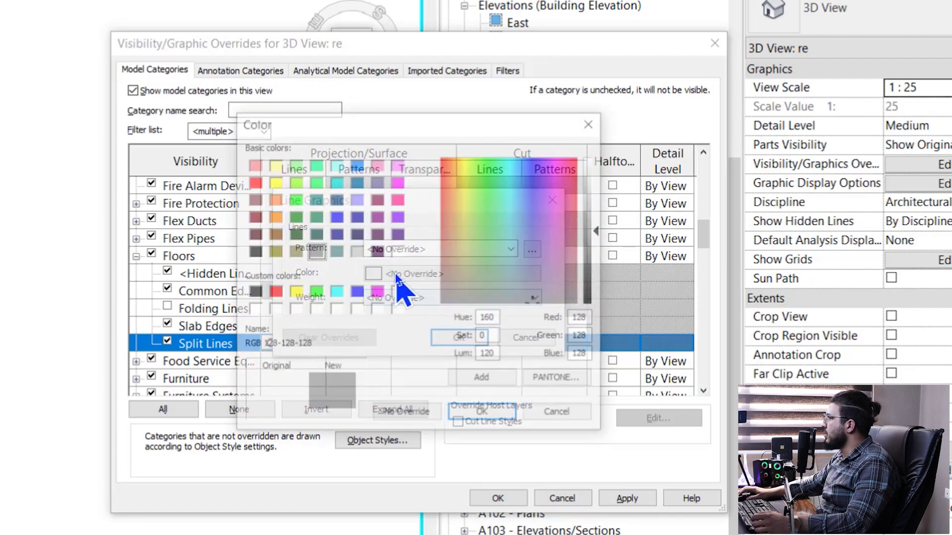
click(274, 292)
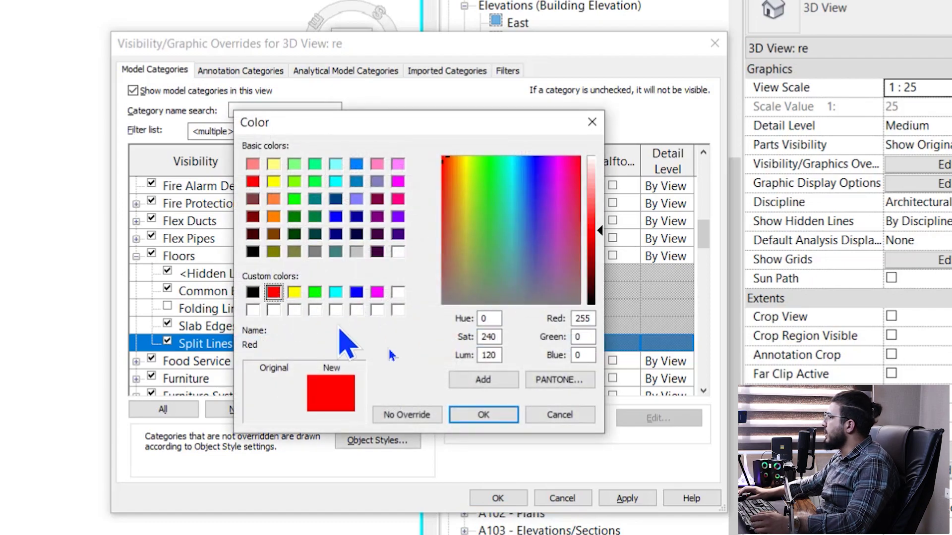
click(490, 415)
click(457, 338)
click(497, 498)
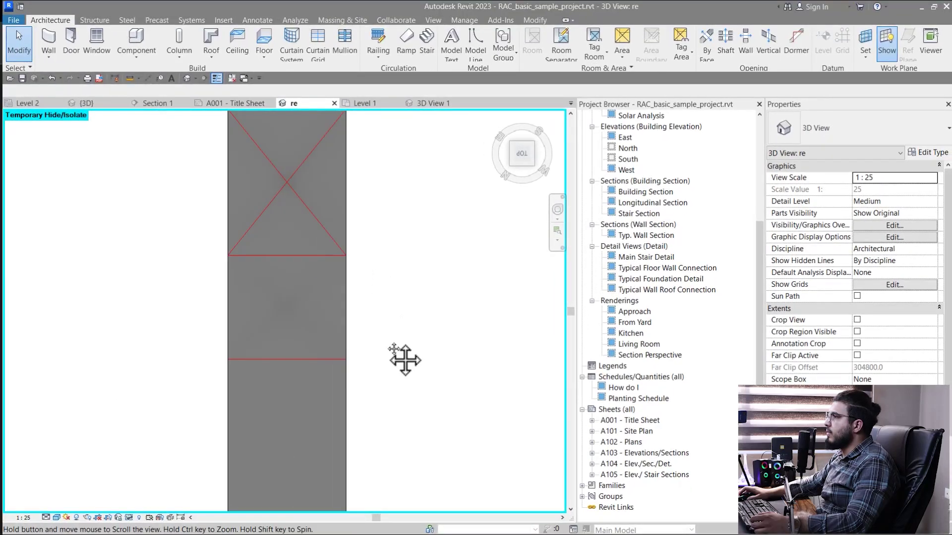
middle_drag(405, 360, 430, 422)
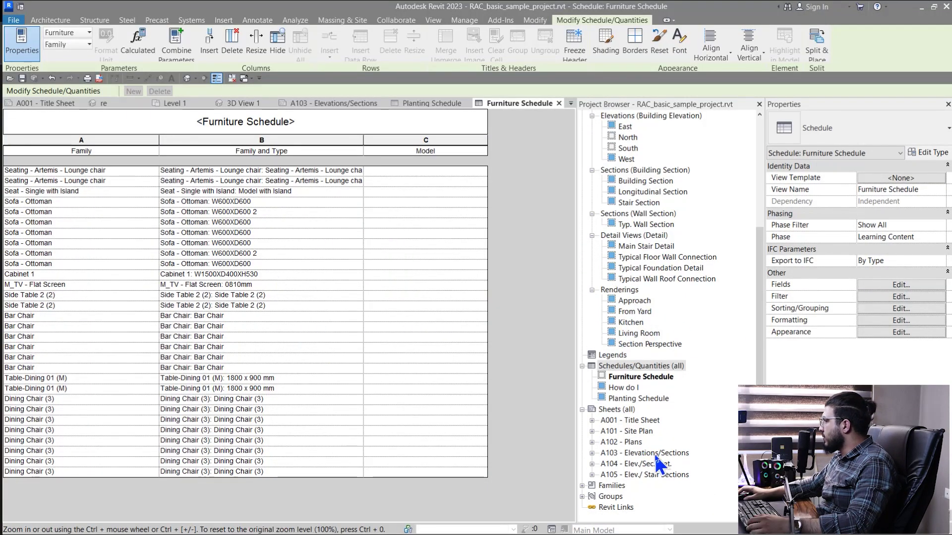
- Open sheet A102 - Plans and delete the Level 2 floor plan viewport from it
double_click(633, 441)
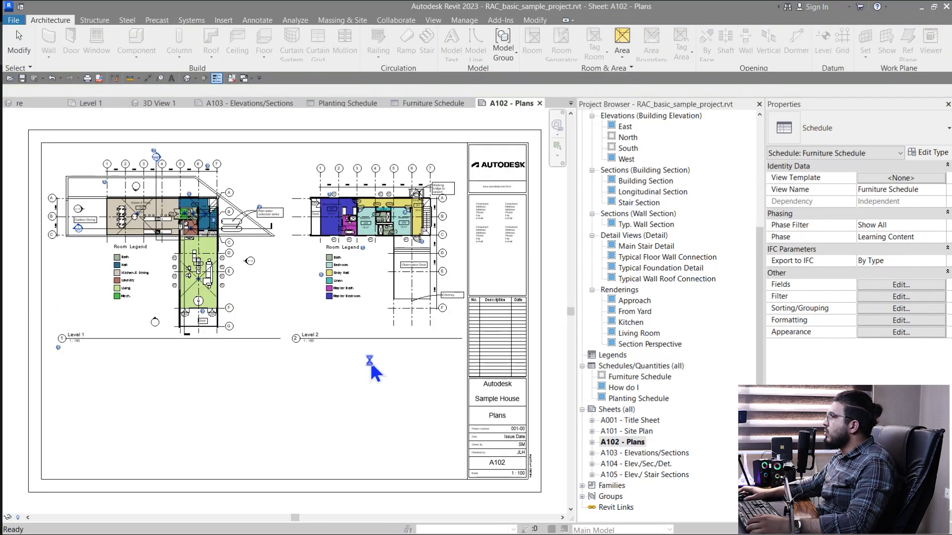
click(541, 311)
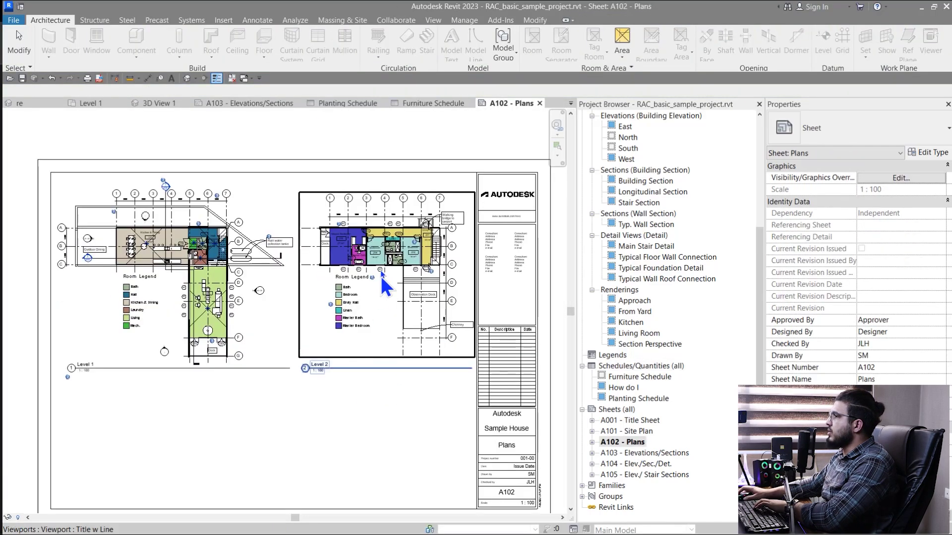
click(381, 262)
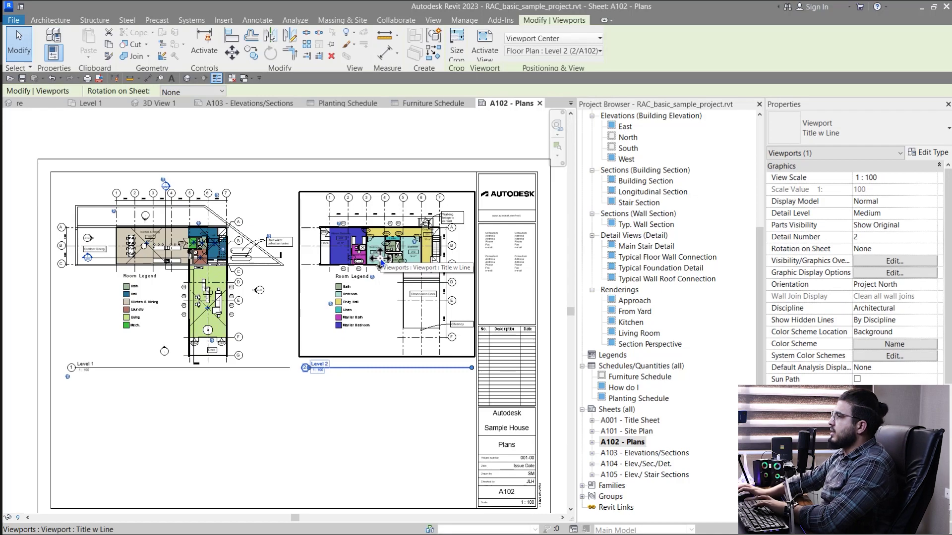
key(Delete)
middle_drag(331, 322, 408, 322)
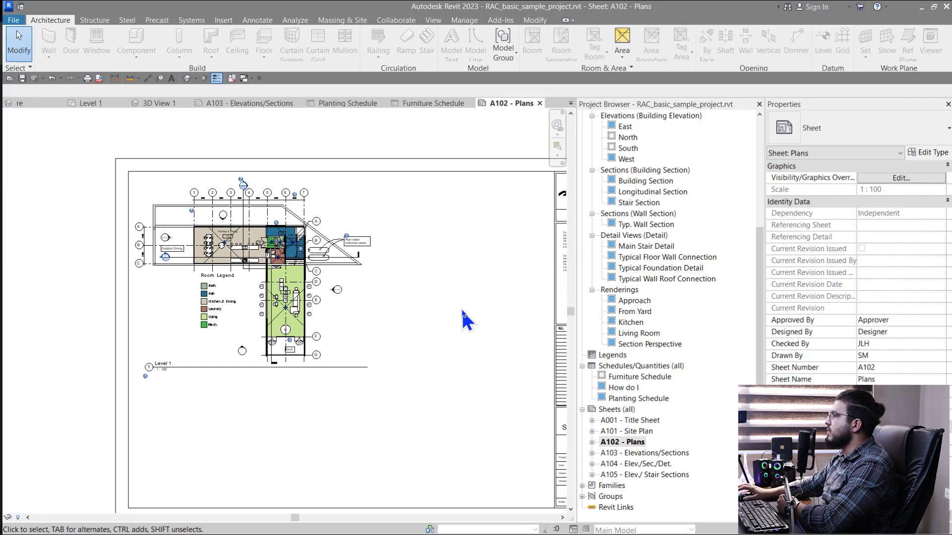
middle_drag(476, 448, 419, 435)
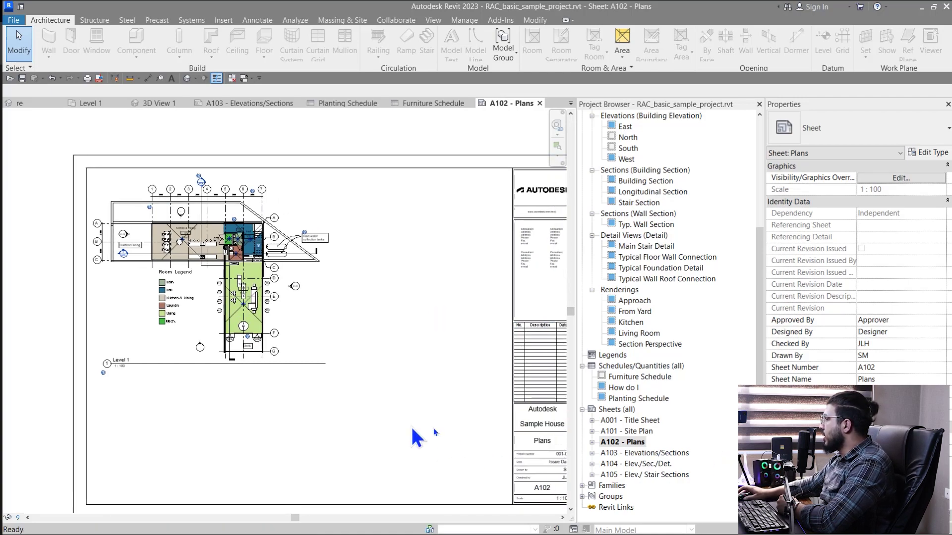
- Place the Furniture Schedule on sheet A102 beside the Level 1 plan and slightly widen its Family and Type column
click(645, 377)
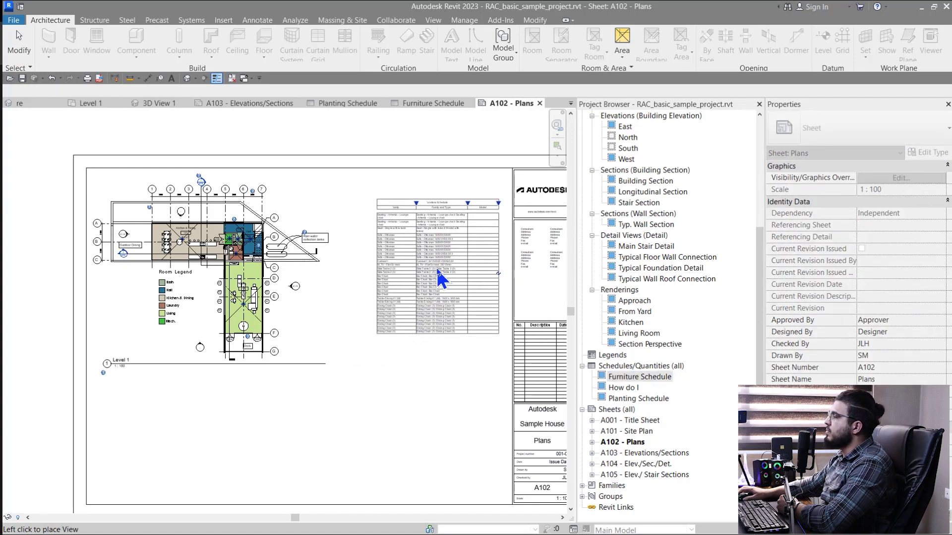
click(436, 268)
scroll(436, 266, up, 2)
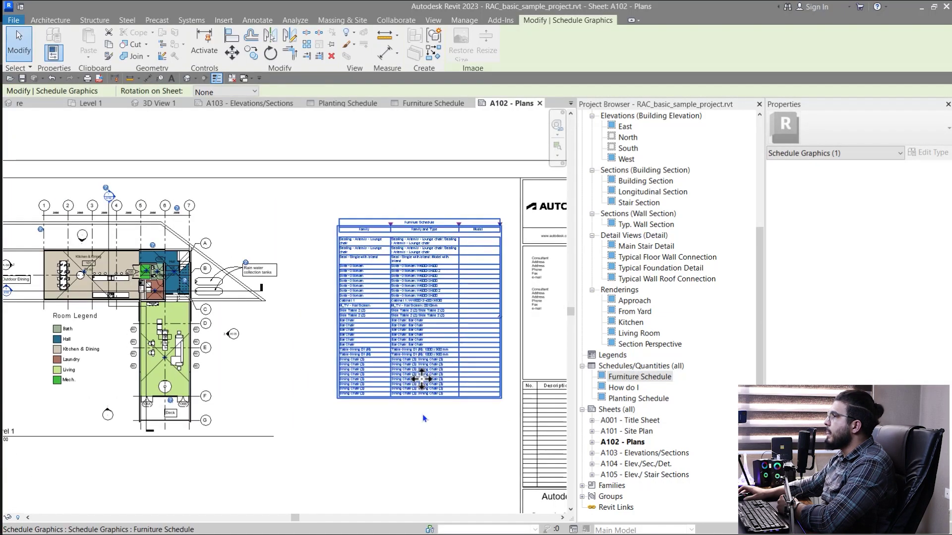
drag(460, 227, 471, 226)
middle_drag(487, 417, 419, 398)
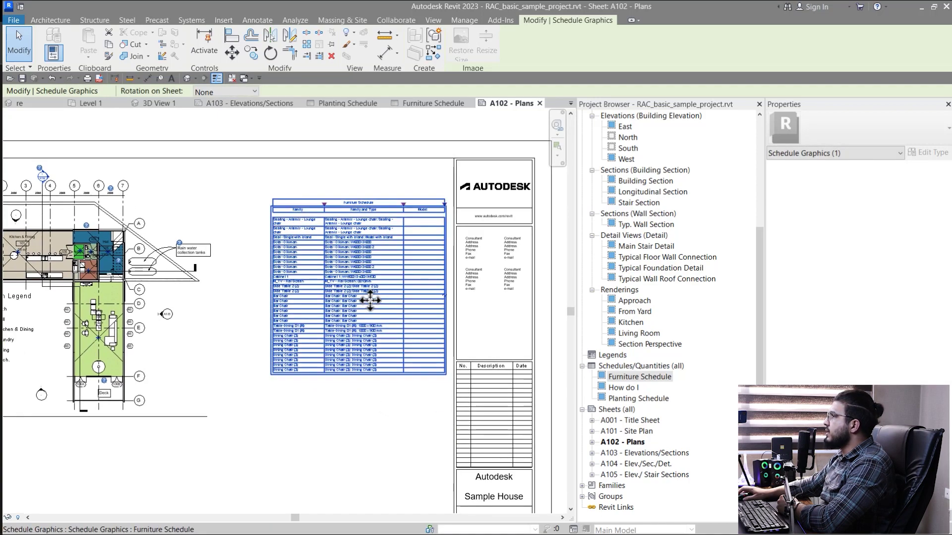
key(Escape)
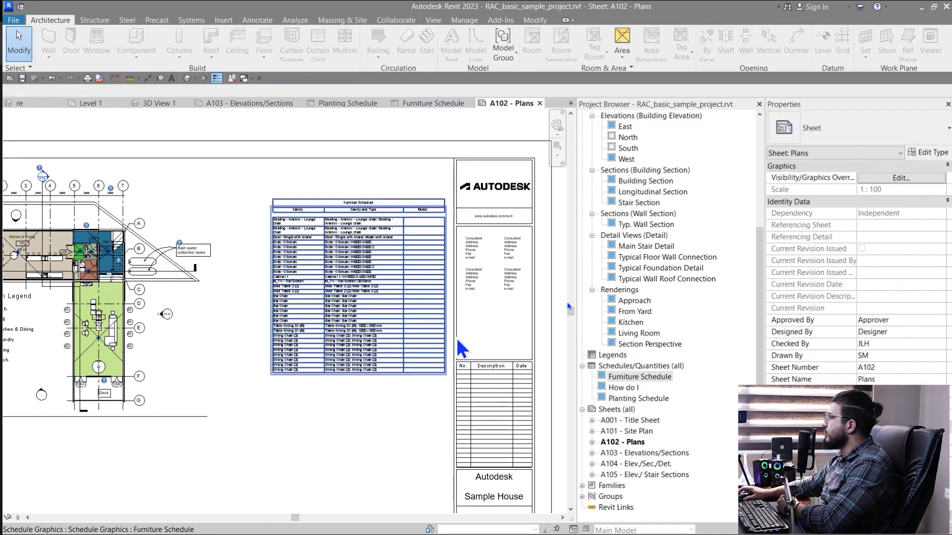
- Open the Furniture Schedule and turn on Filter by sheet in its filter properties
double_click(637, 376)
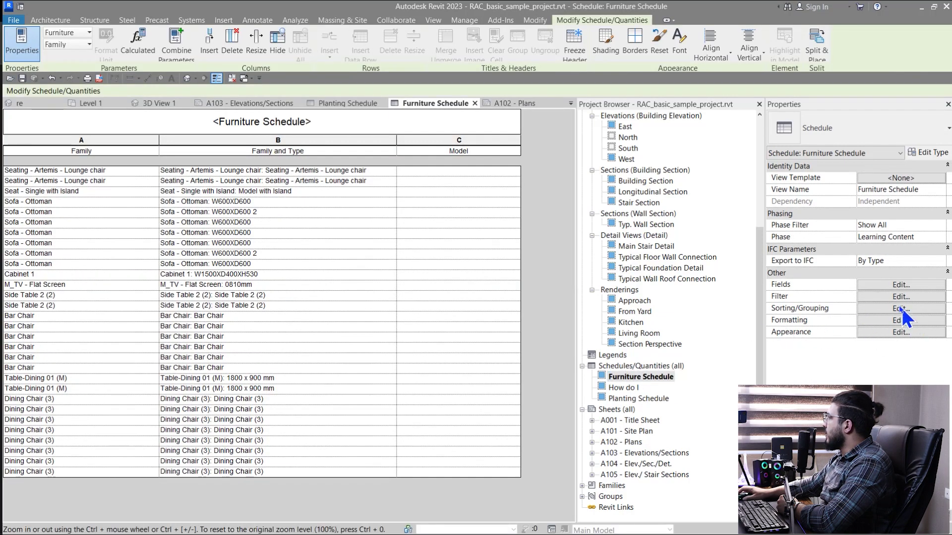
click(888, 298)
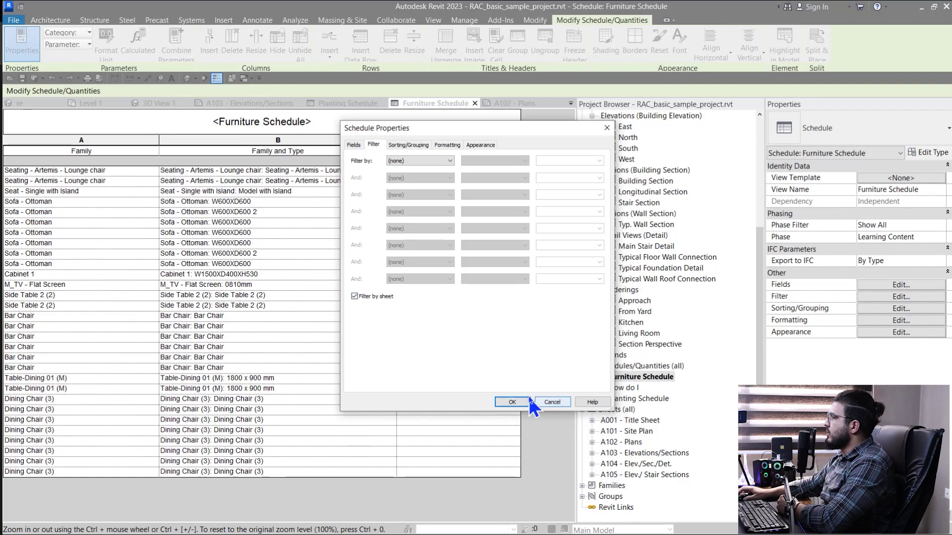
click(513, 402)
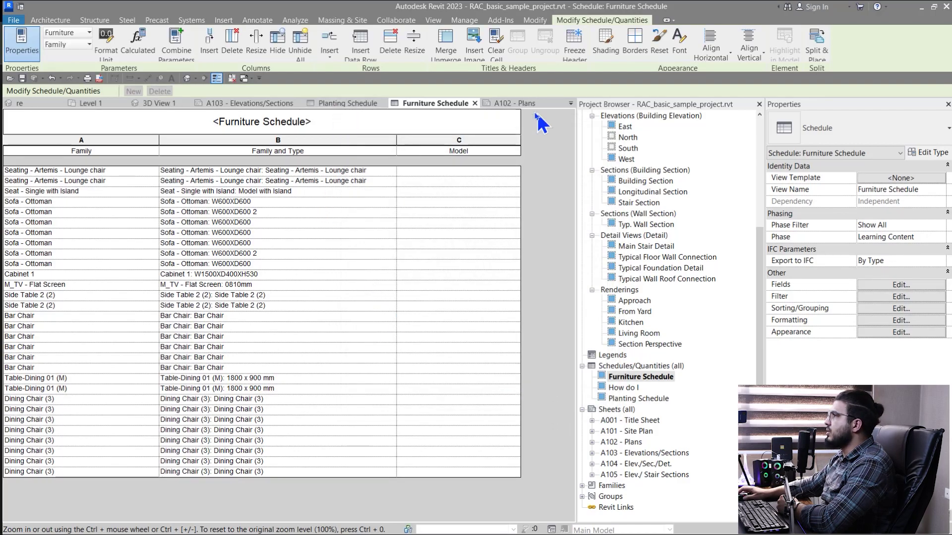
- Delete the Furniture Schedule from sheet A102 and place it on the sheet again beside the Level 1 plan
click(508, 102)
scroll(238, 369, up, 2)
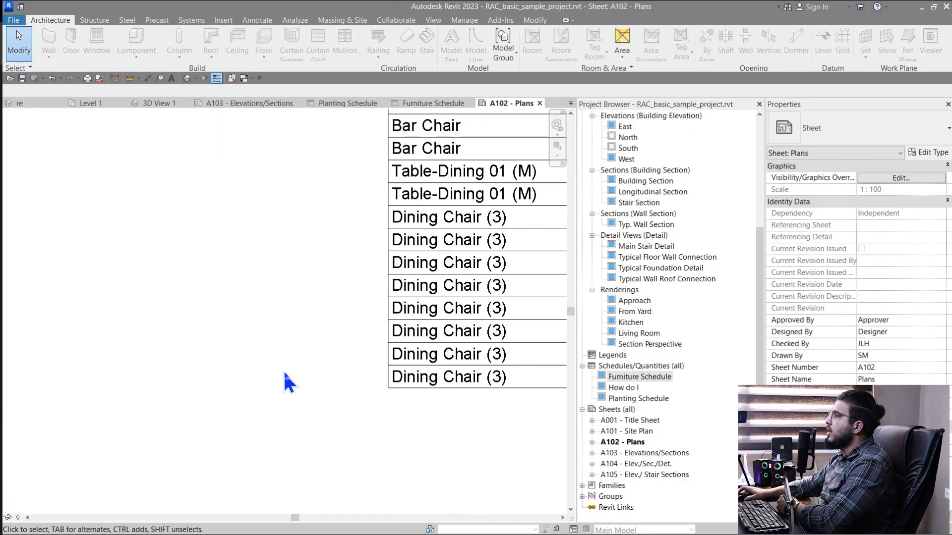
scroll(253, 382, down, 5)
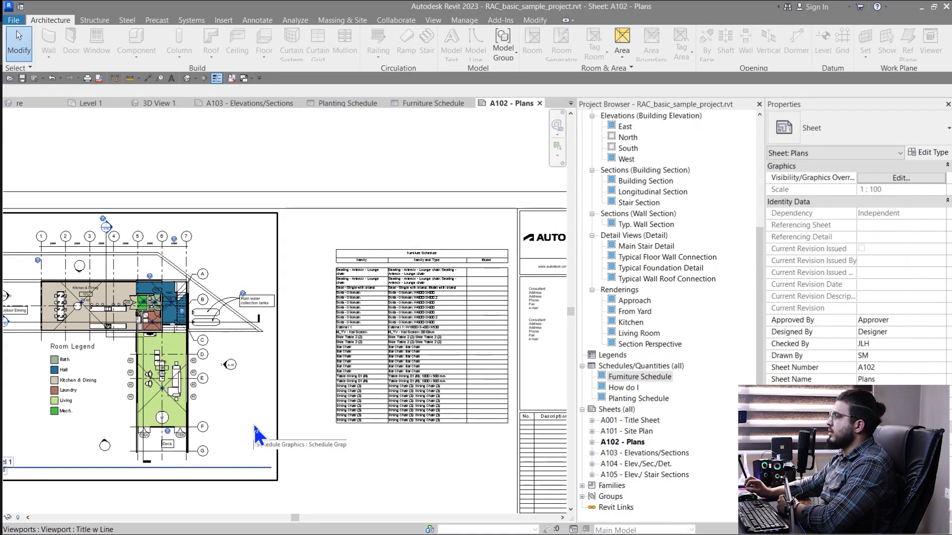
scroll(400, 414, up, 1)
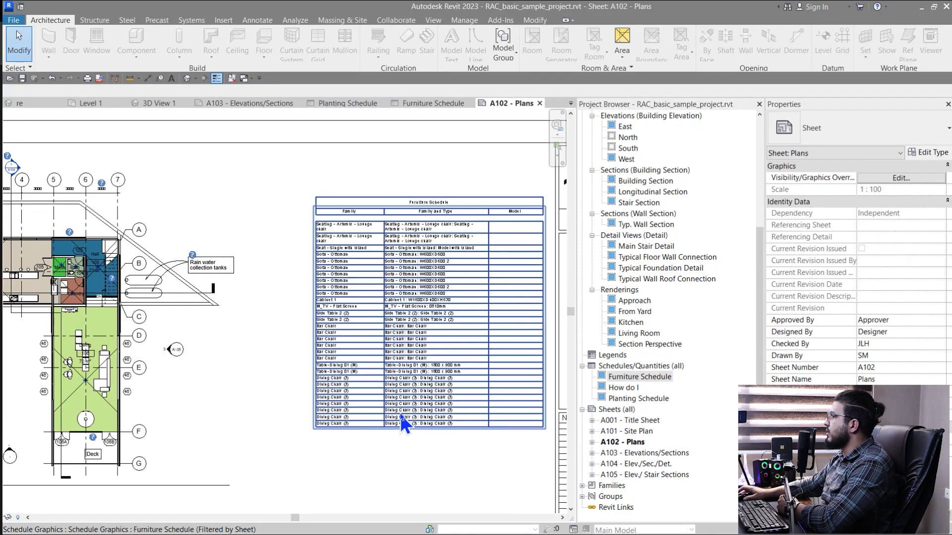
click(422, 416)
key(Delete)
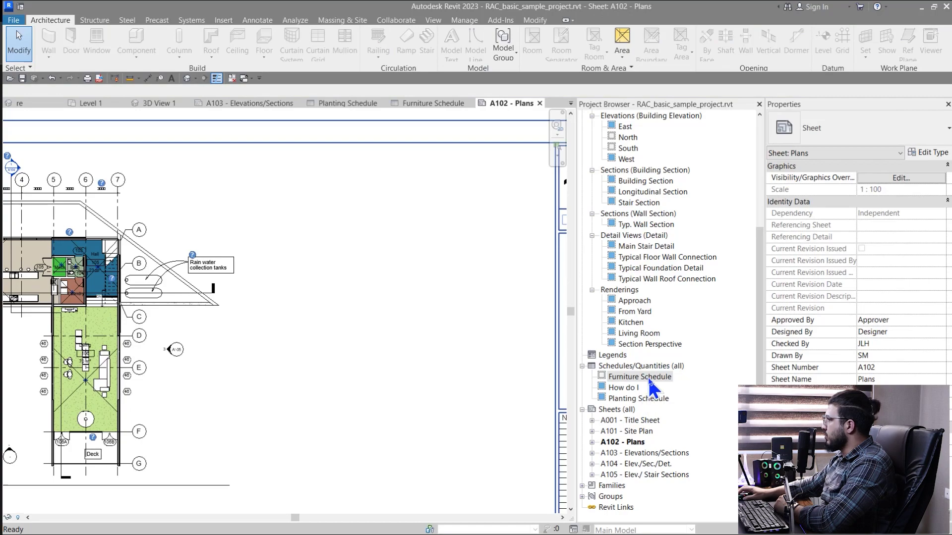
drag(649, 383, 418, 304)
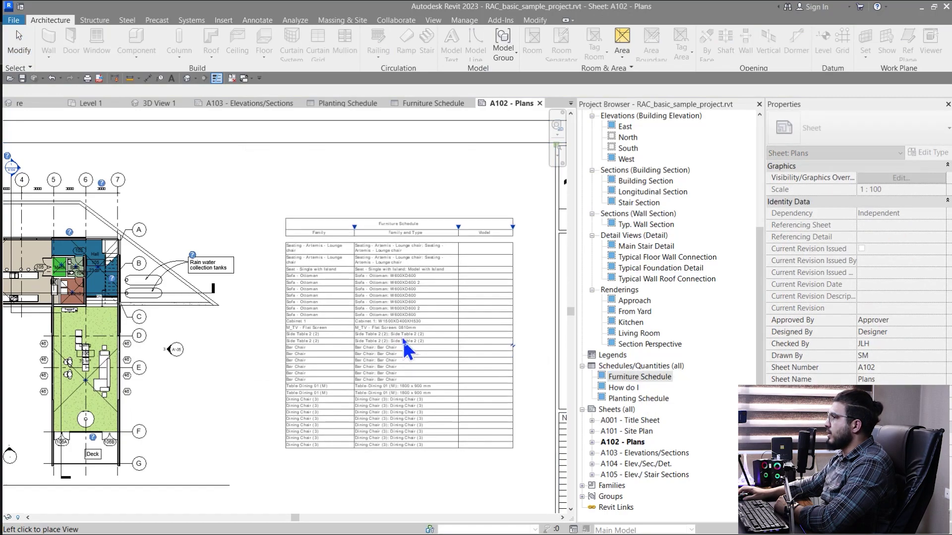
click(404, 342)
- Reopen the Furniture Schedule and examine its filter and sorting/grouping properties
double_click(655, 376)
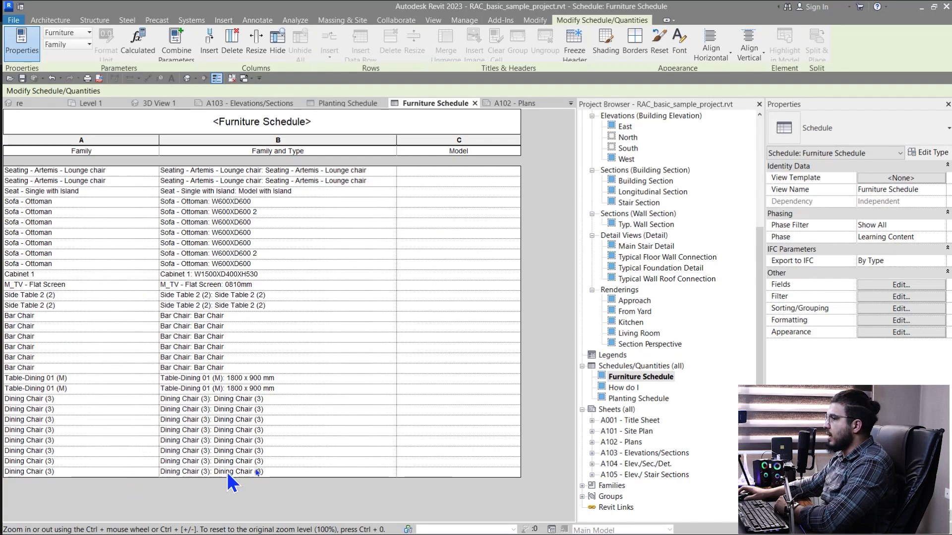
click(883, 296)
click(411, 145)
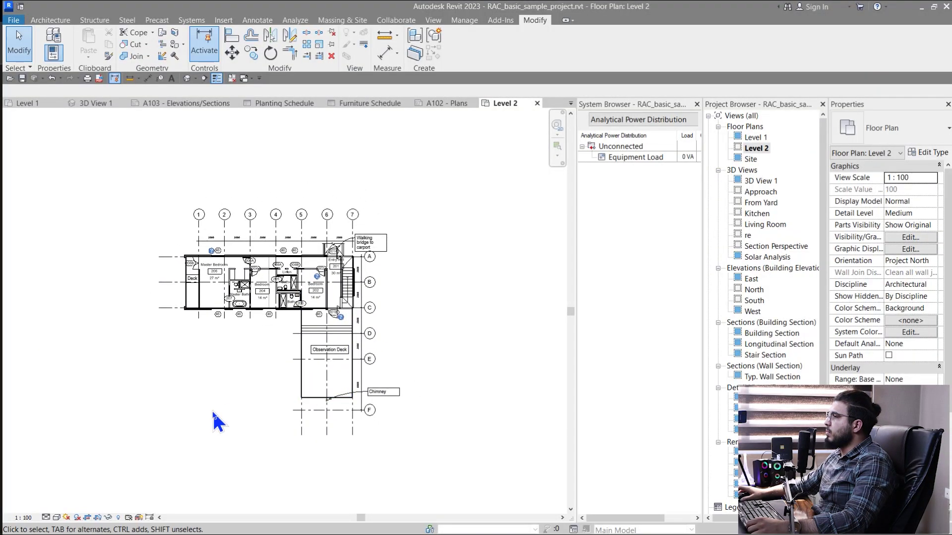
- Window-select the elements of the Level 2 floor plan to examine their controls and temporary dimensions, and clear the selection
middle_drag(195, 429, 171, 433)
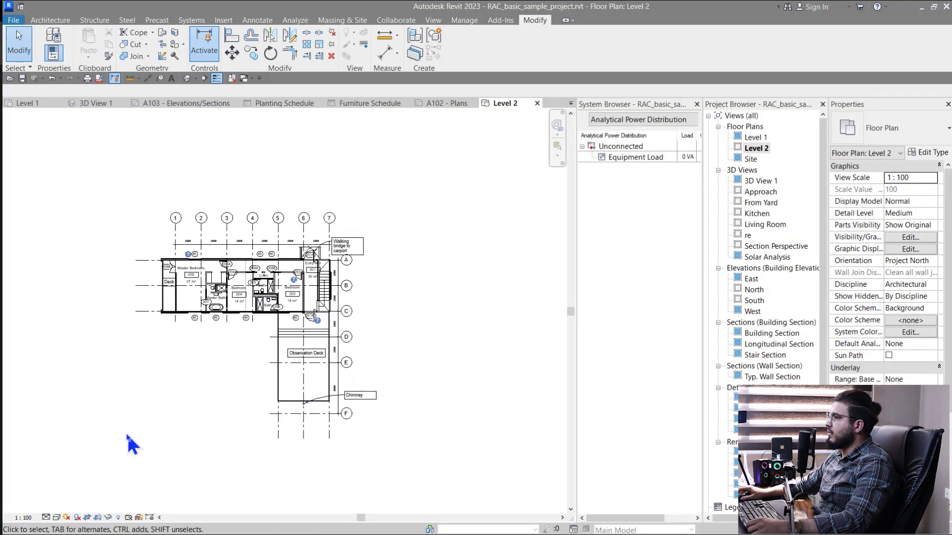
drag(120, 434, 334, 279)
drag(389, 229, 385, 216)
scroll(305, 285, up, 3)
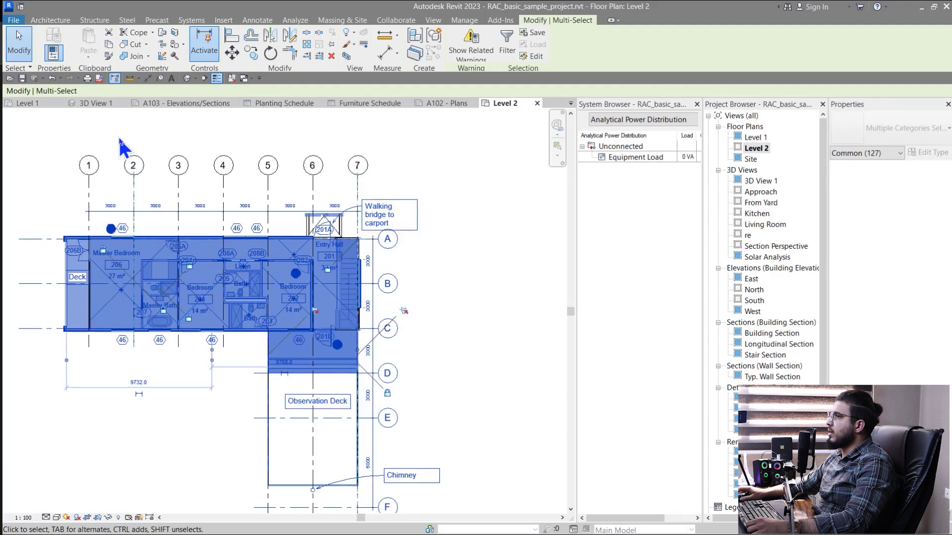
key(Escape)
- Open the default 3D view, window-select the house and its surroundings, and deactivate controls and dimensions for the multiple selection
click(436, 104)
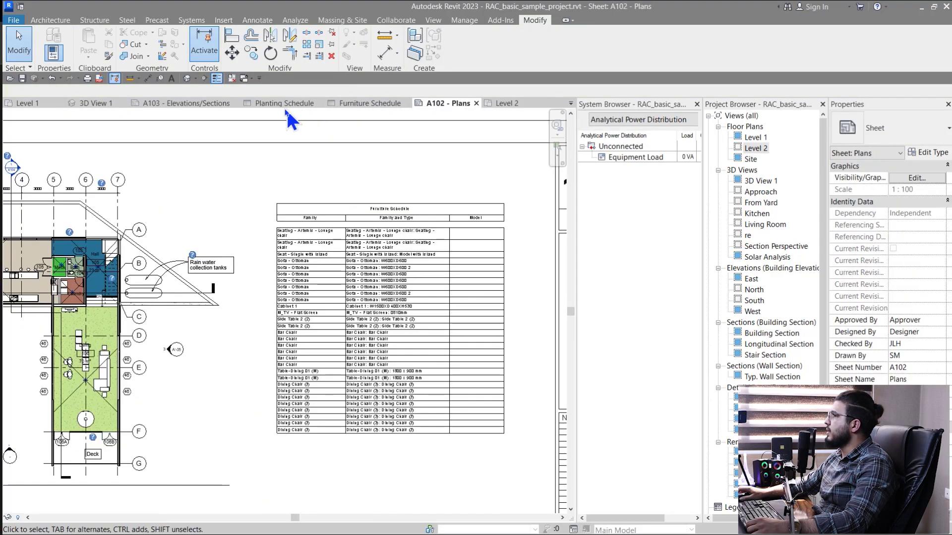
click(281, 103)
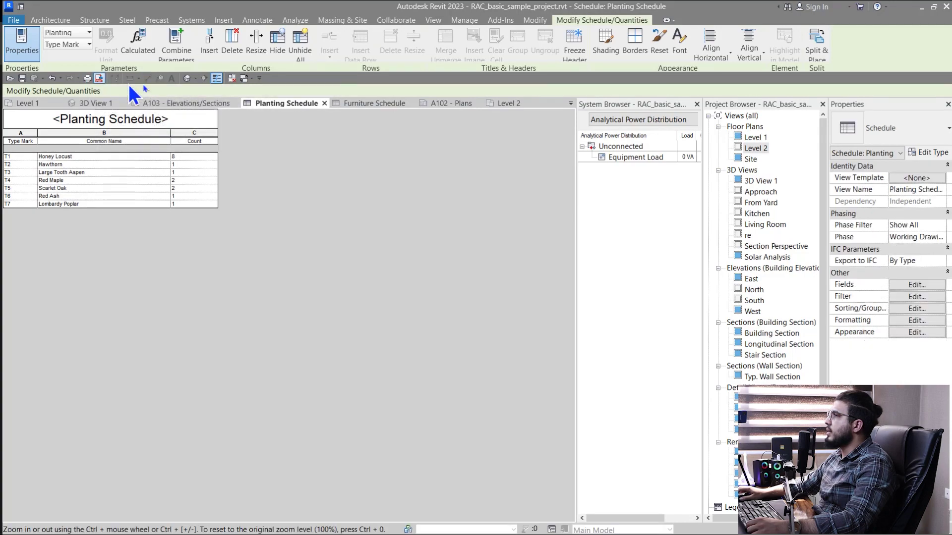
click(187, 79)
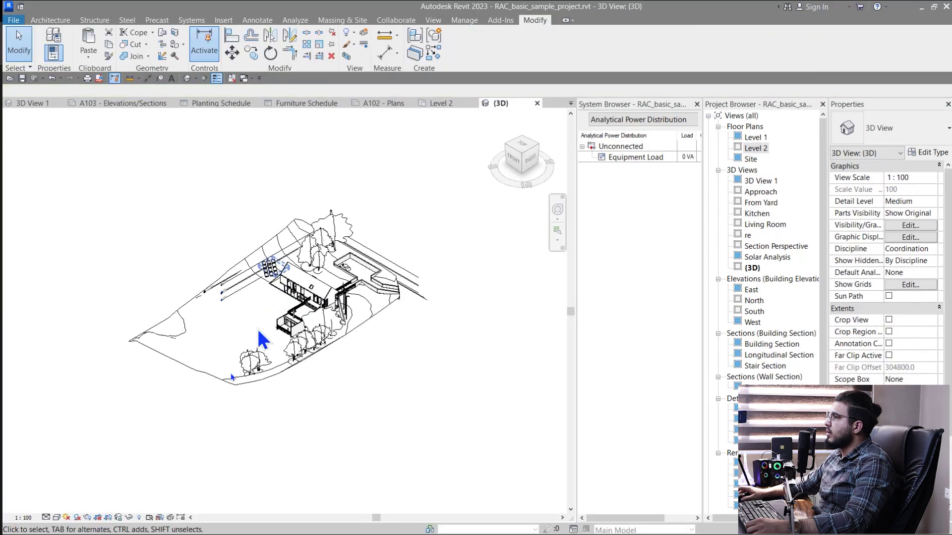
drag(400, 206, 269, 395)
scroll(317, 317, up, 3)
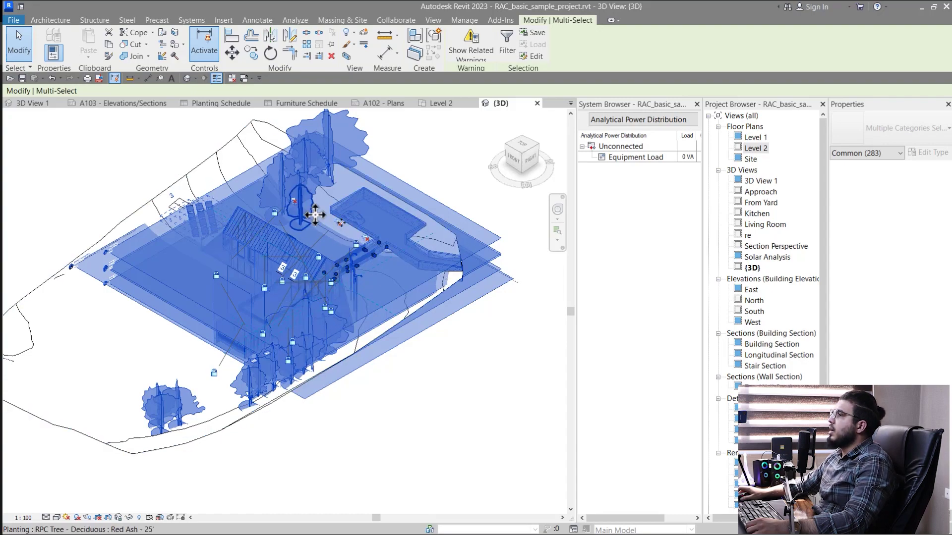
middle_drag(350, 290, 333, 297)
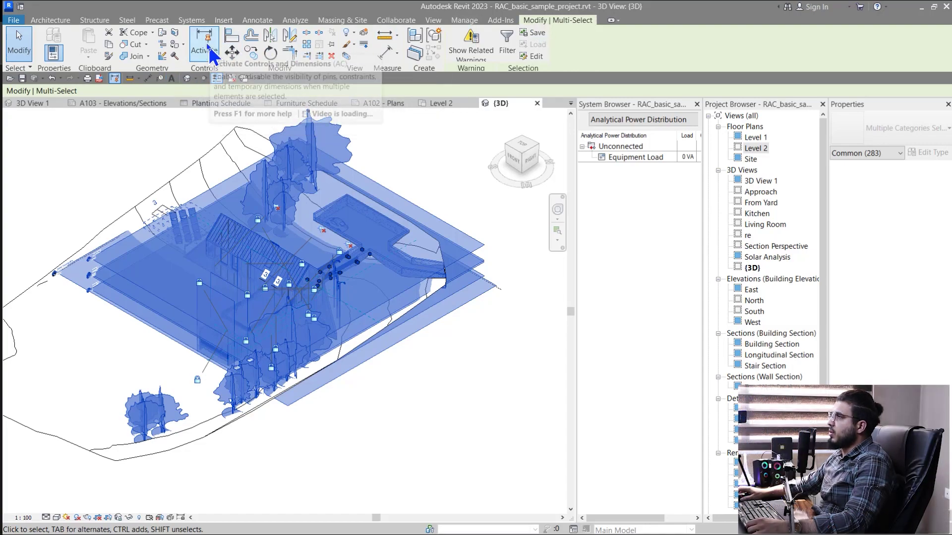
middle_drag(269, 322, 283, 351)
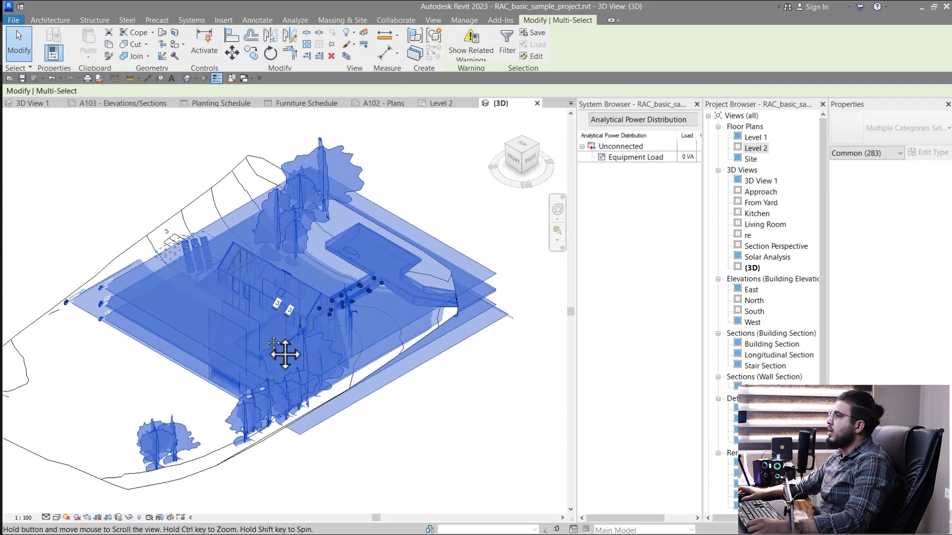
middle_drag(410, 355, 352, 296)
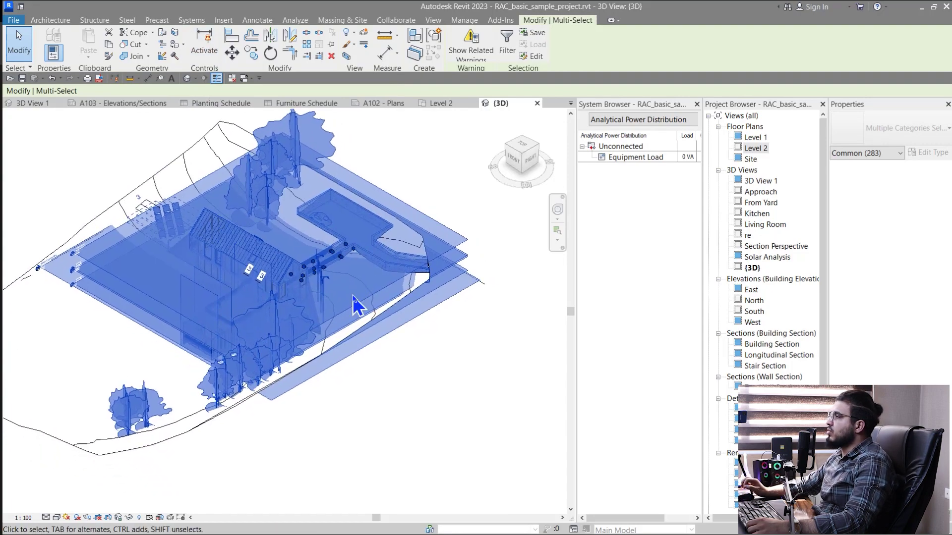